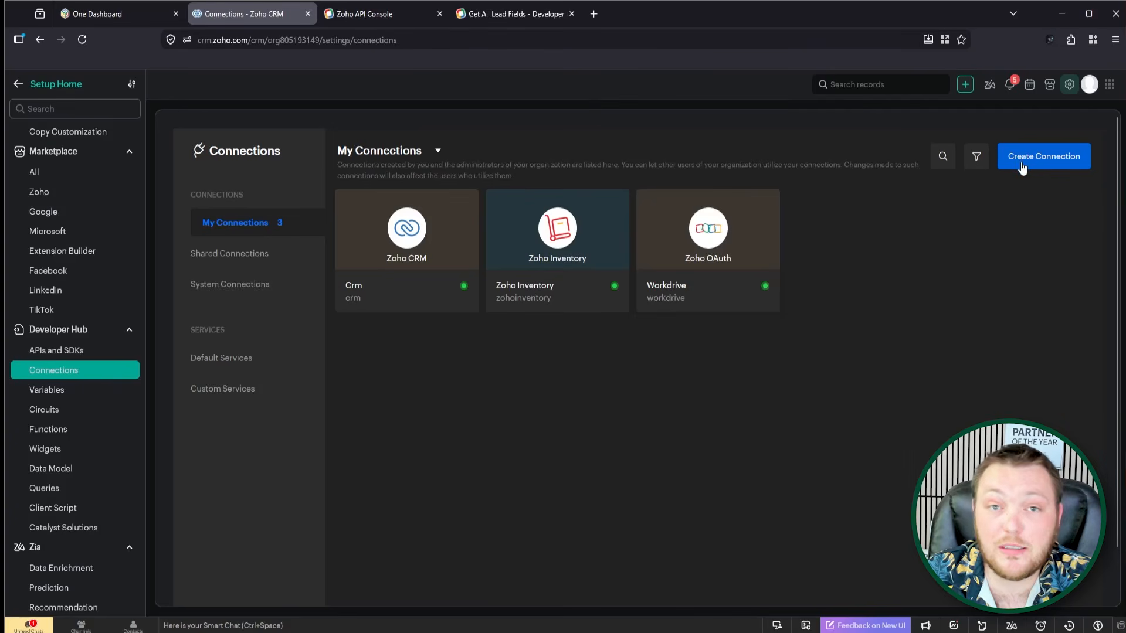
- Start a new connection in Zoho CRM and search the default services for "Zoho Mark"
left_click(505, 18)
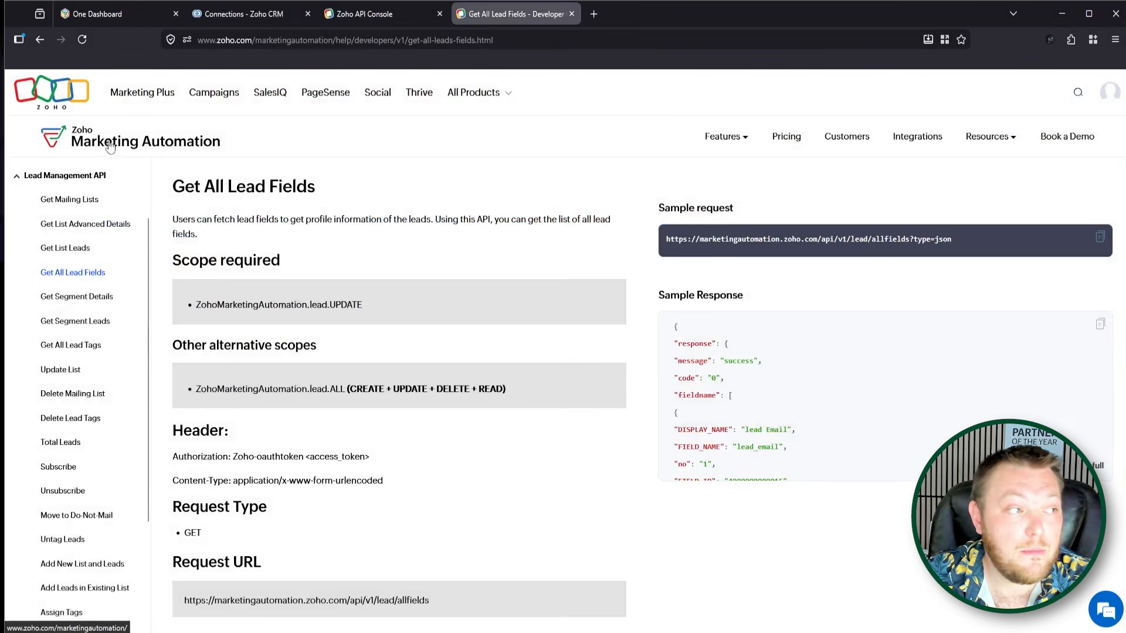
left_click(364, 14)
left_click(244, 13)
left_click(1030, 155)
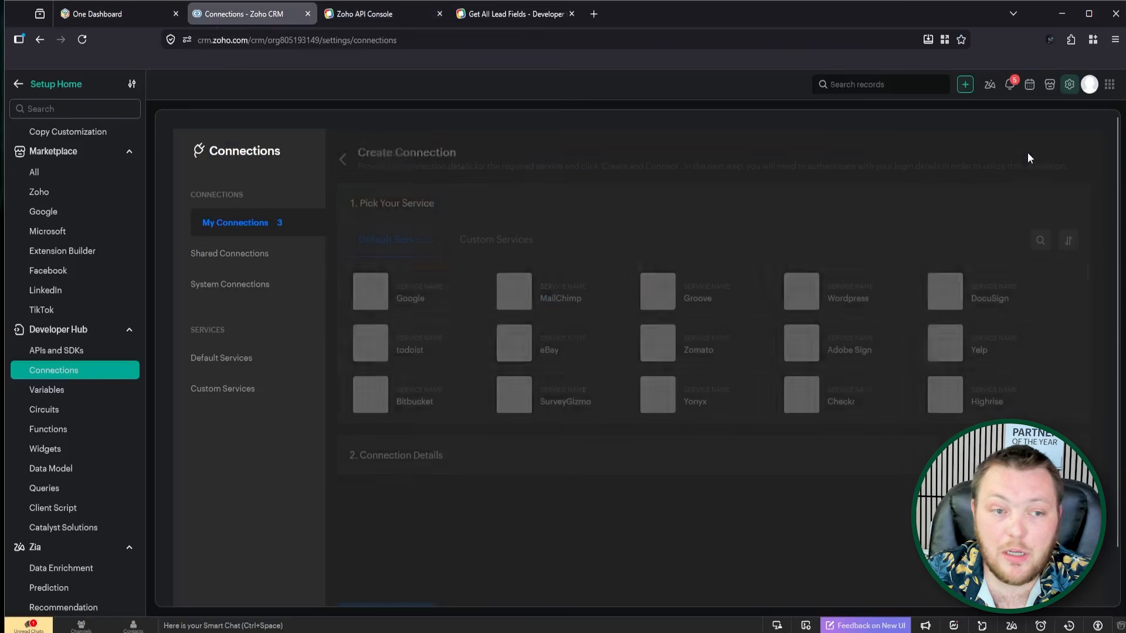
left_click(1037, 241)
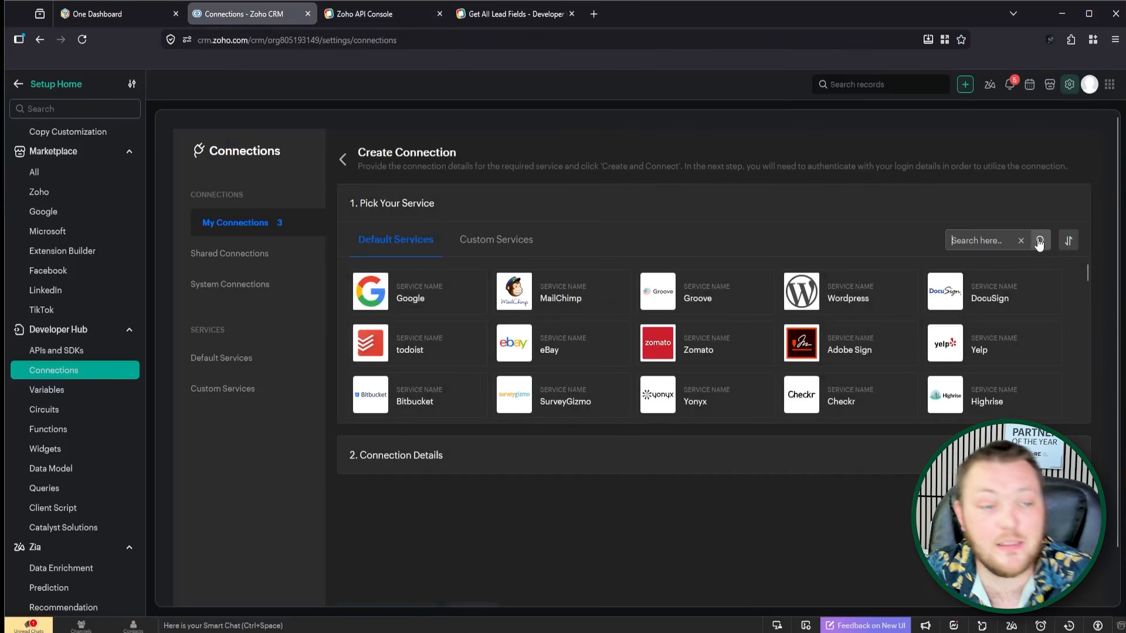
type("Zoho Mark")
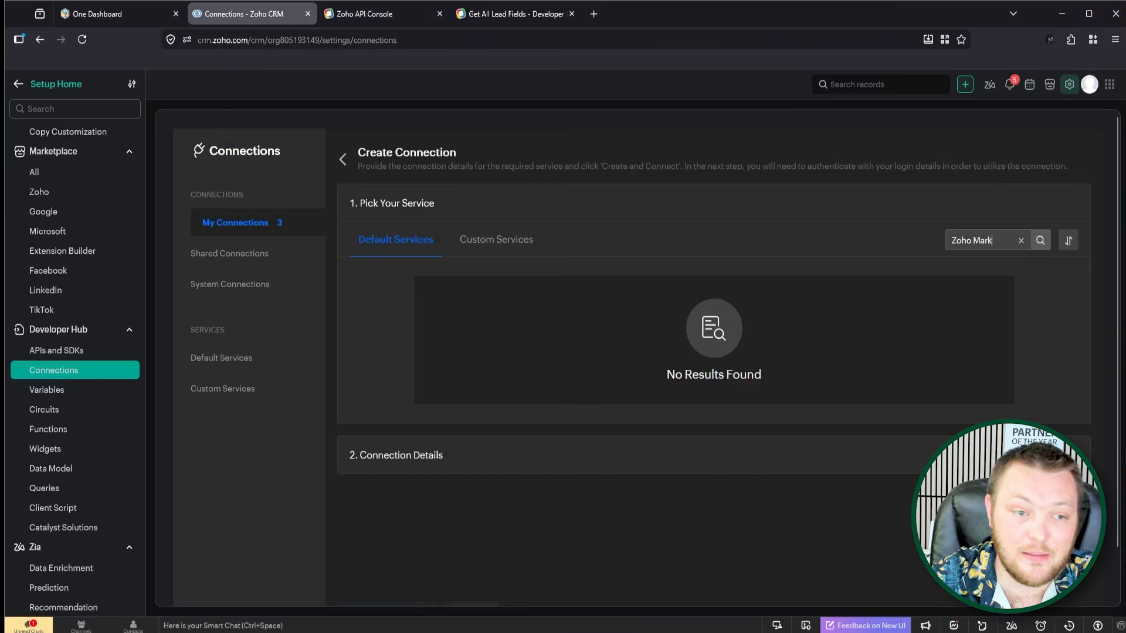
- Broaden the default service search to "Zoho" and look through the listed Zoho services for Marketing Automation
key("BackSpace")
key("BackSpace")
key("BackSpace")
key("BackSpace")
key("BackSpace")
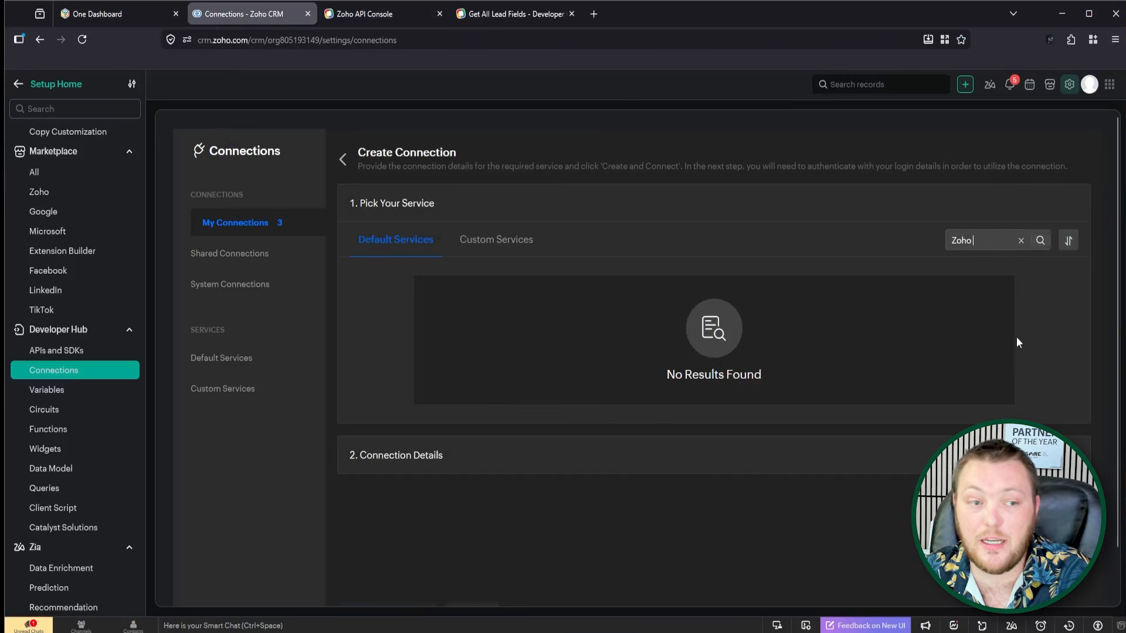
scroll(775, 312, "down", 8)
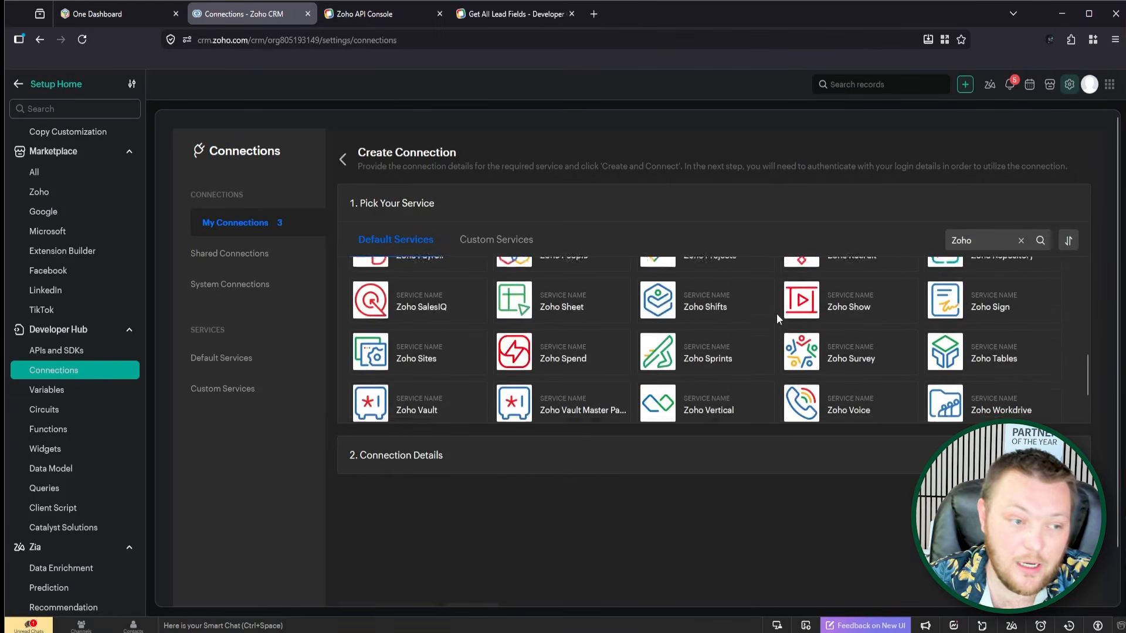
scroll(835, 405, "up", 5)
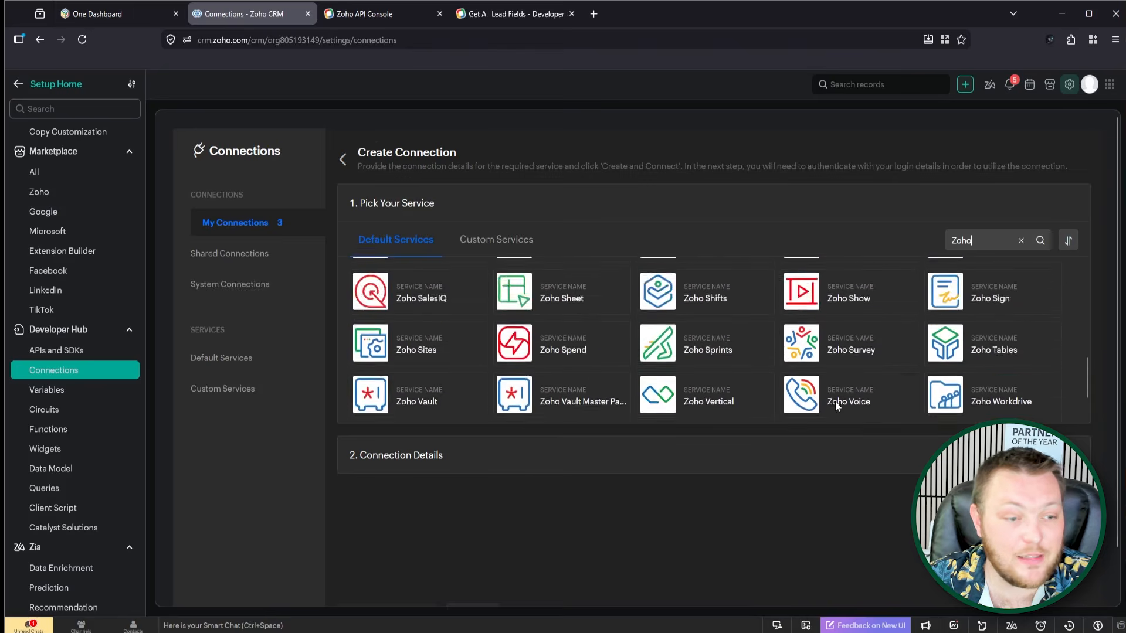
scroll(843, 397, "up", 3)
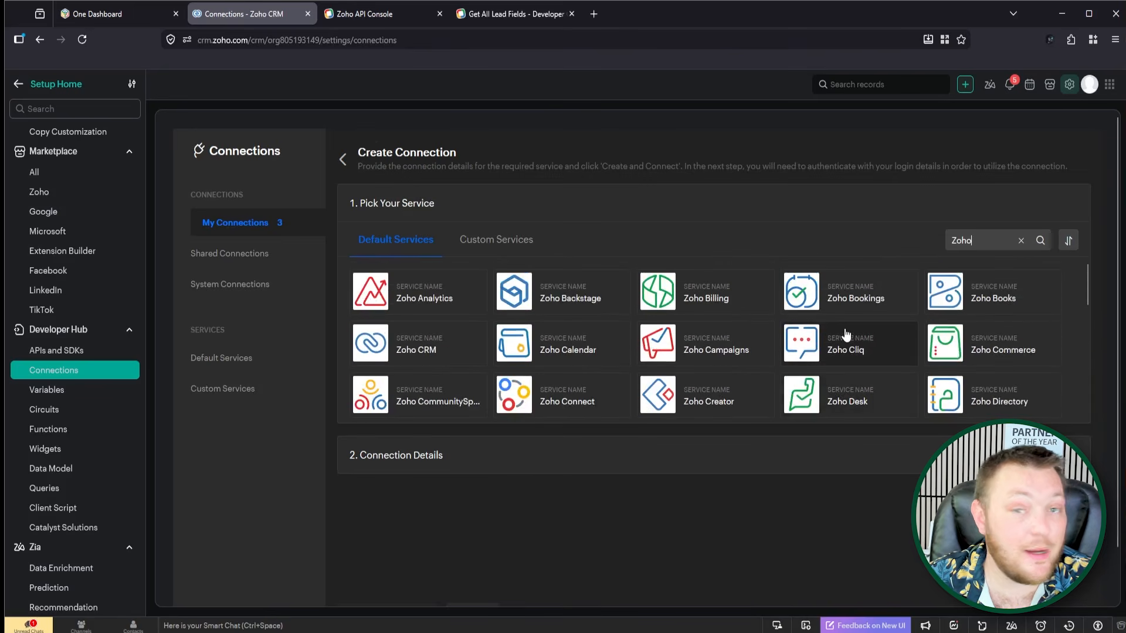
- Start creating a custom service and set its authentication type to OAuth2
left_click(249, 393)
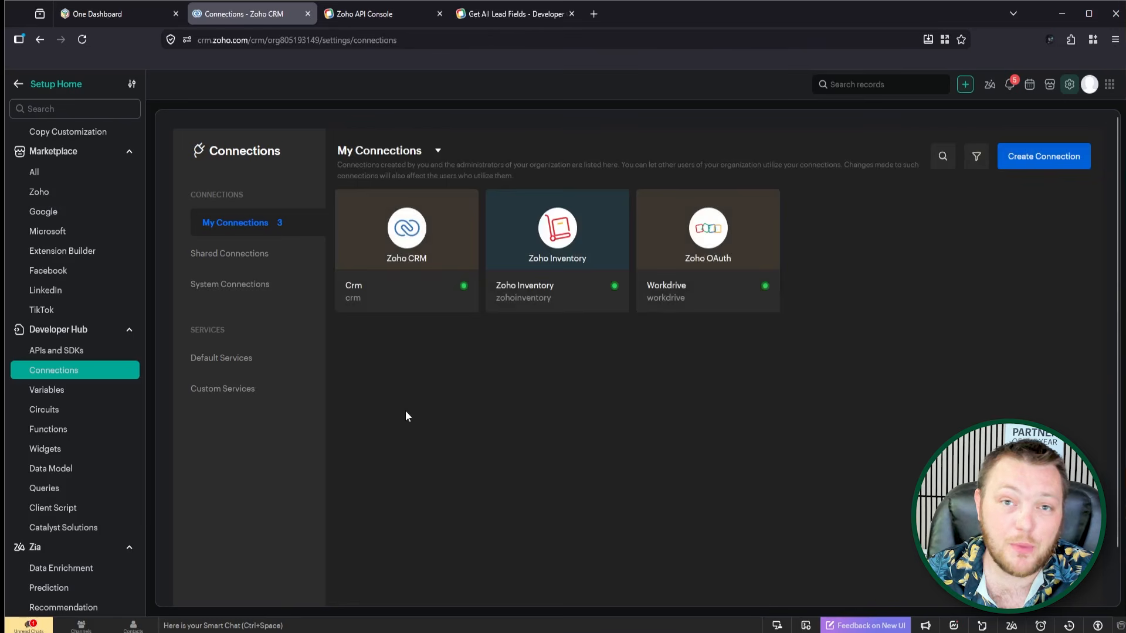
left_click(255, 390)
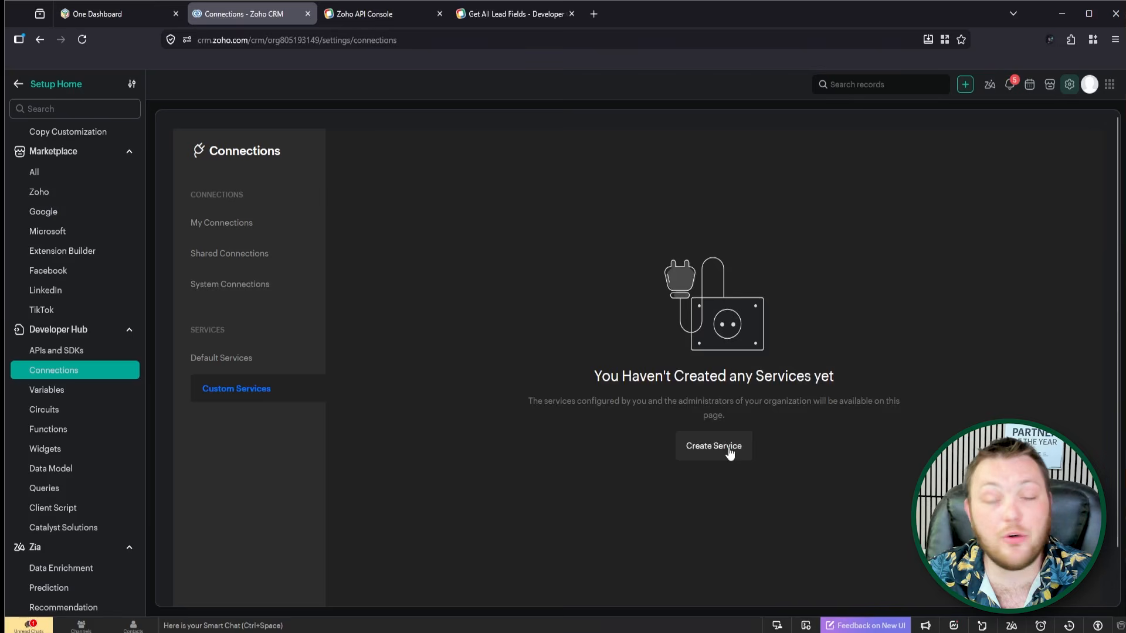
left_click(729, 450)
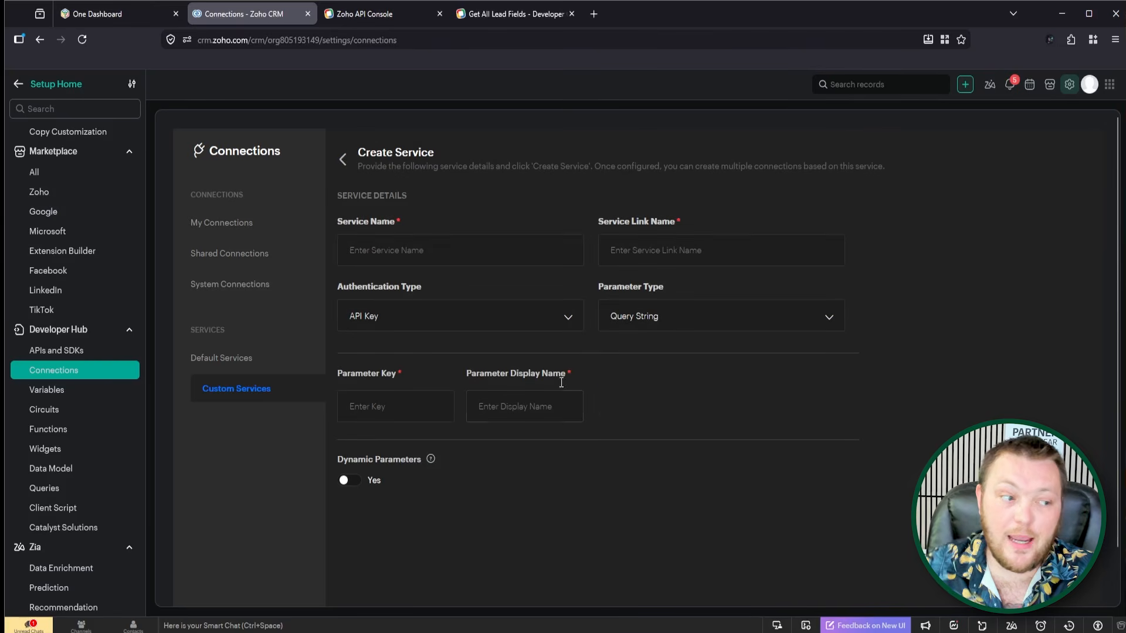
left_click(514, 312)
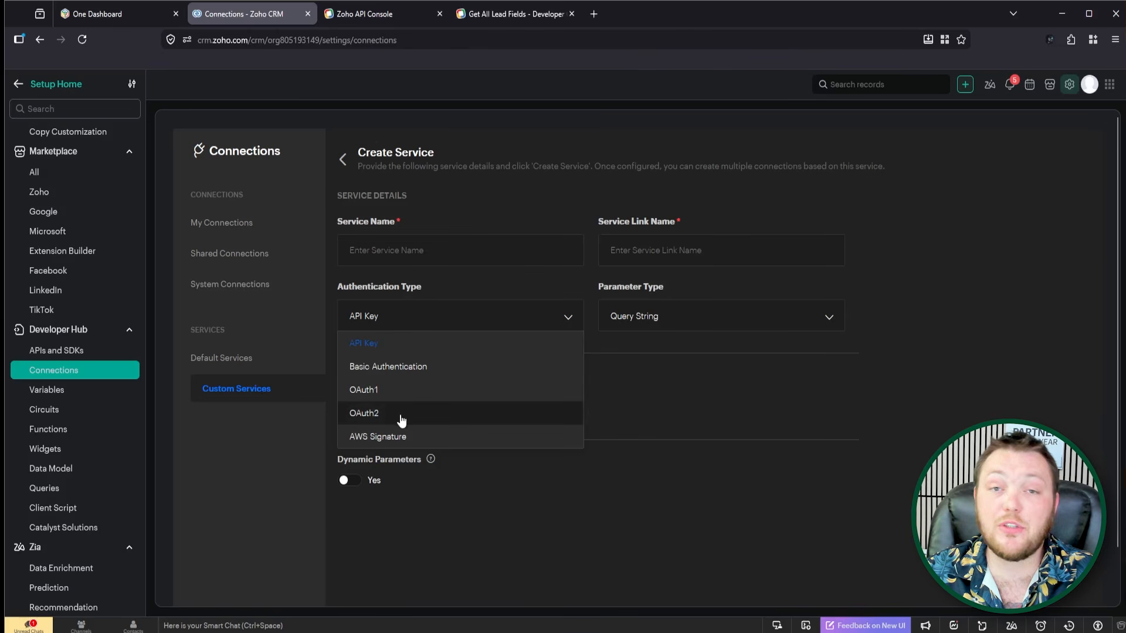
left_click(400, 417)
- Name the custom service "Zoho Marketing Automation"
left_click(460, 253)
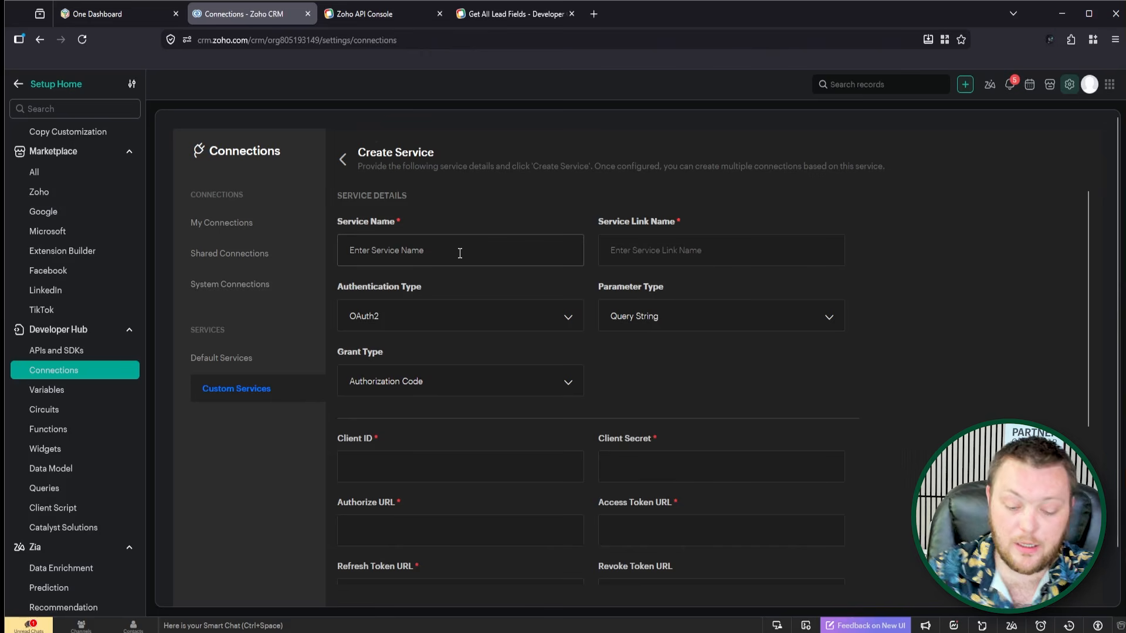
type("Zoho Marke")
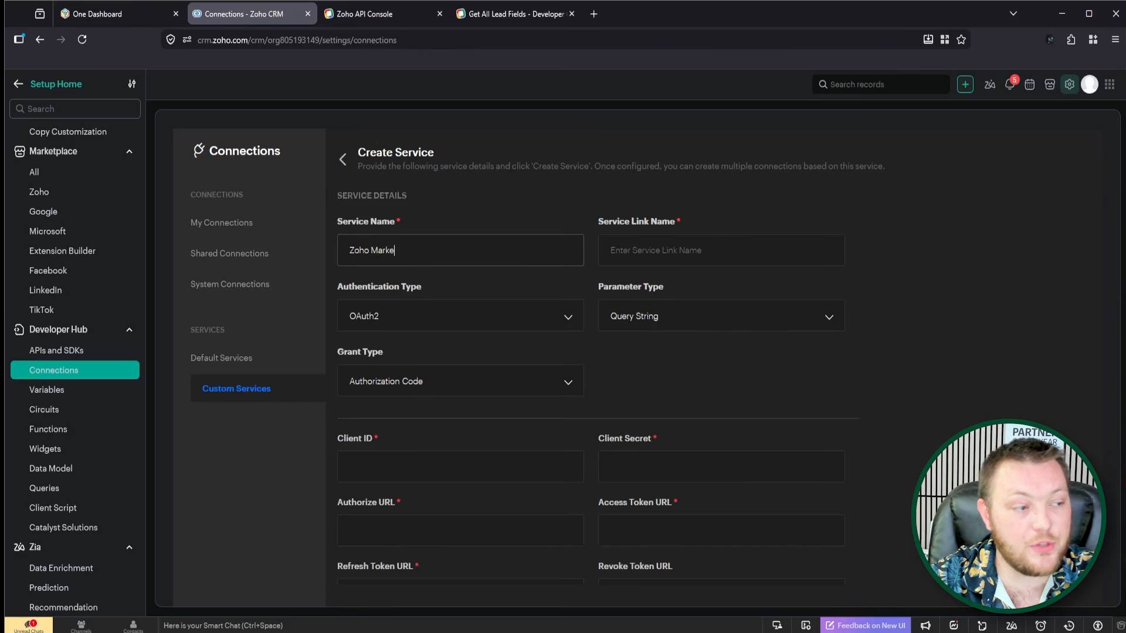
type("ting Automatio")
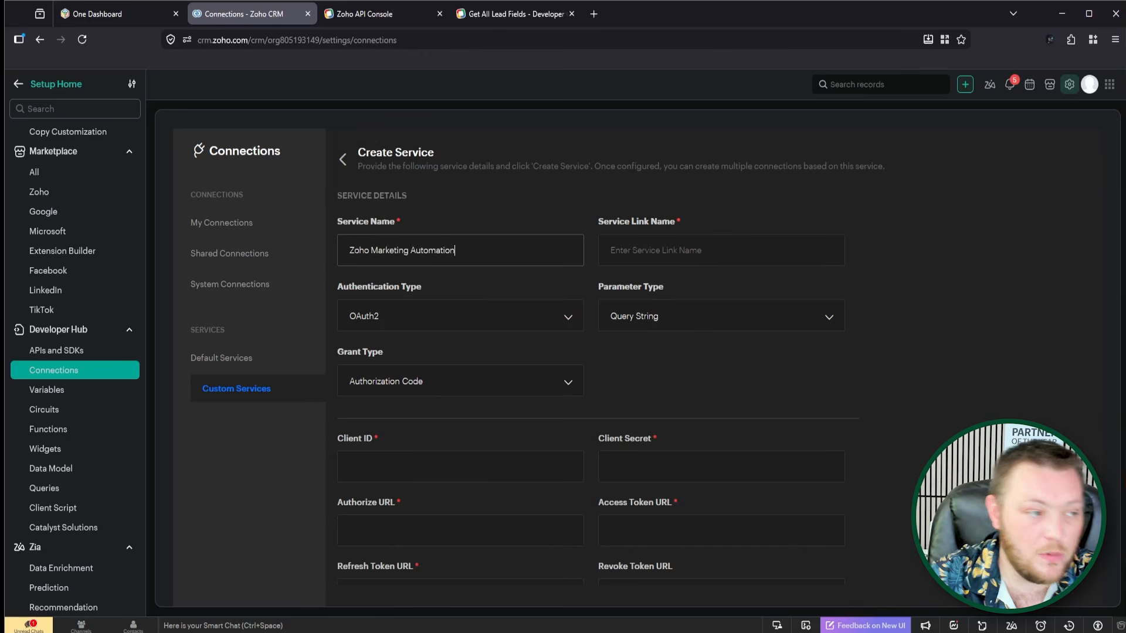
type("n")
left_click(515, 212)
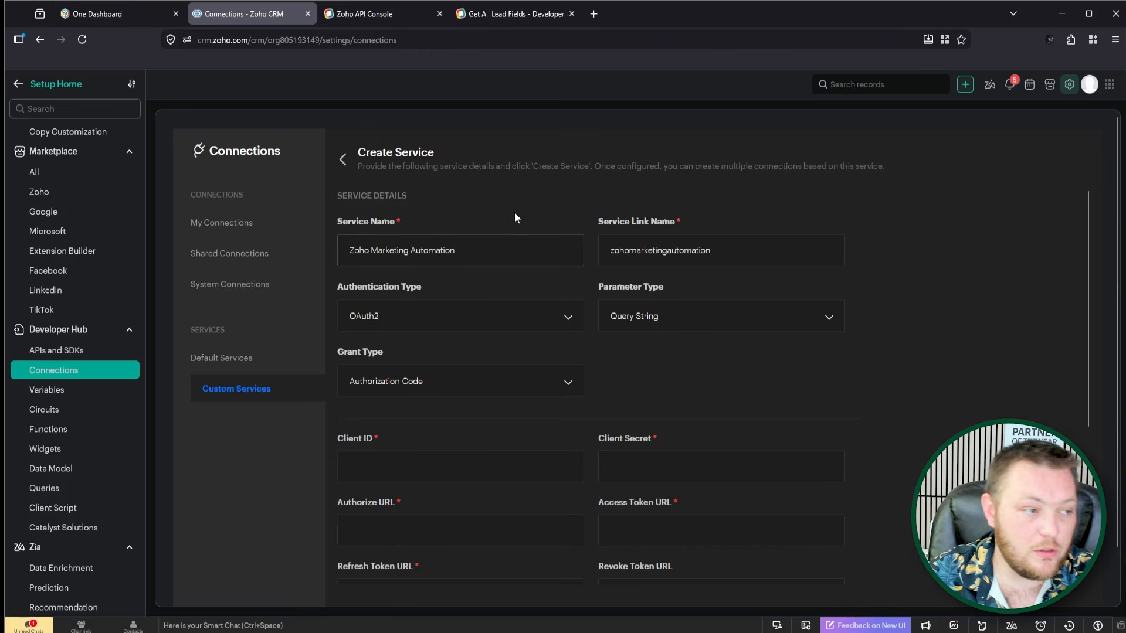
- Set the service's parameter type to Header and keep Authorization Code as the grant type
left_click(668, 316)
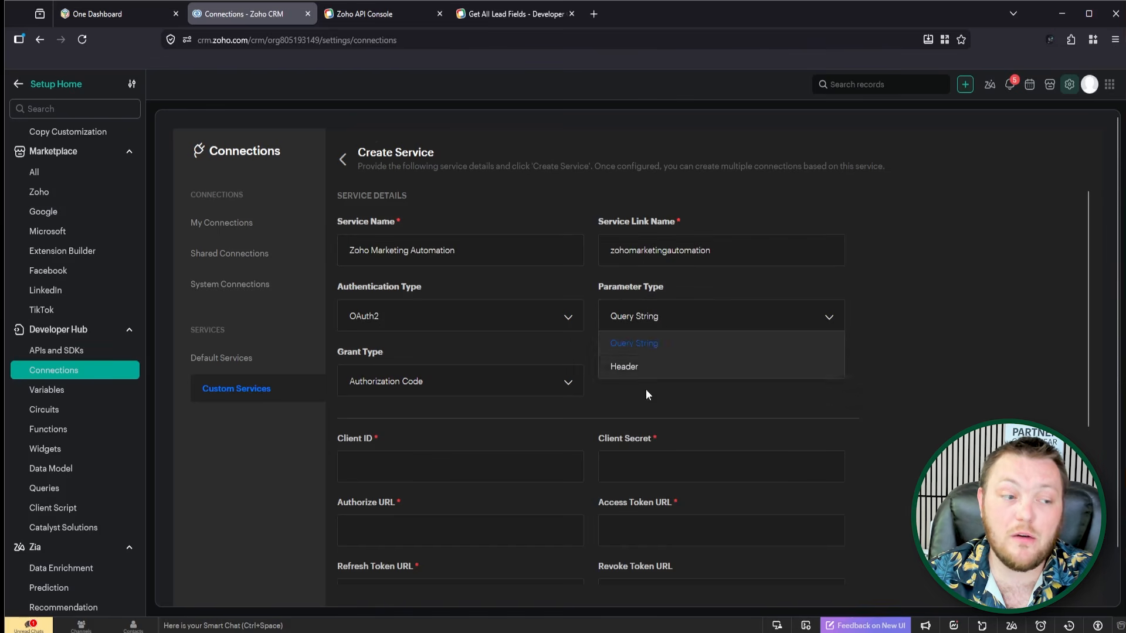
left_click(648, 369)
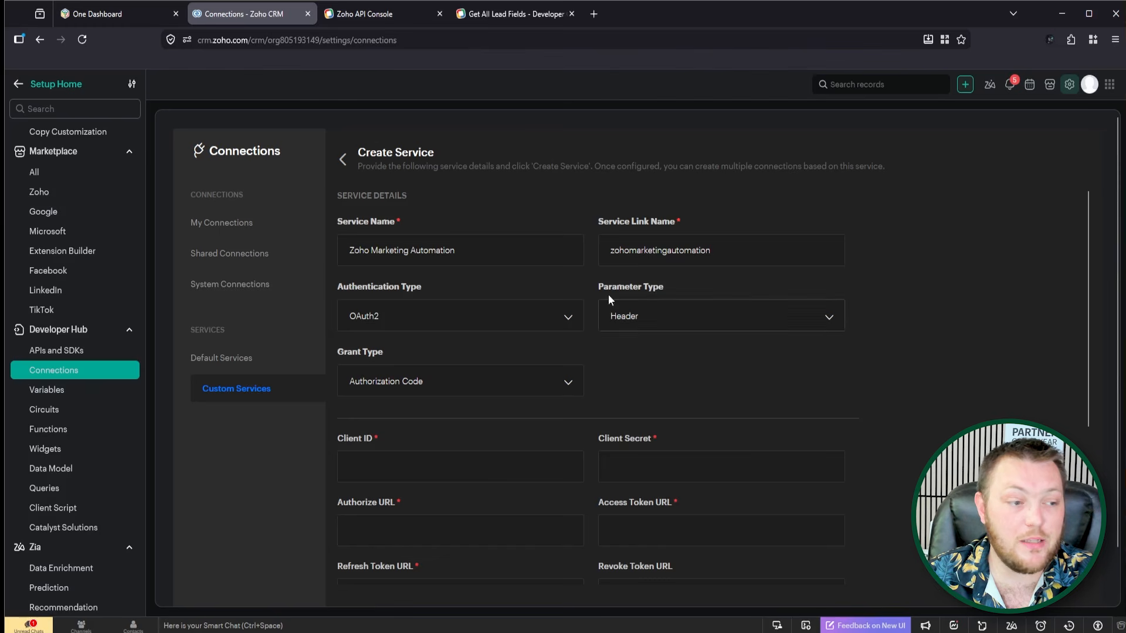
left_click(444, 381)
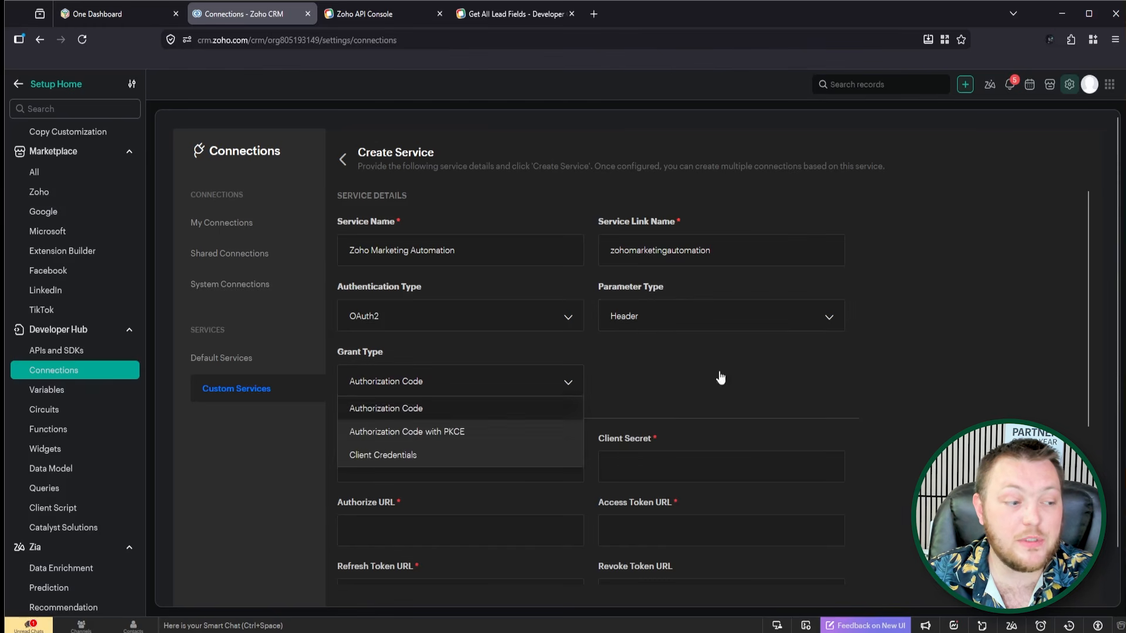
left_click(748, 367)
scroll(602, 358, "down", 3)
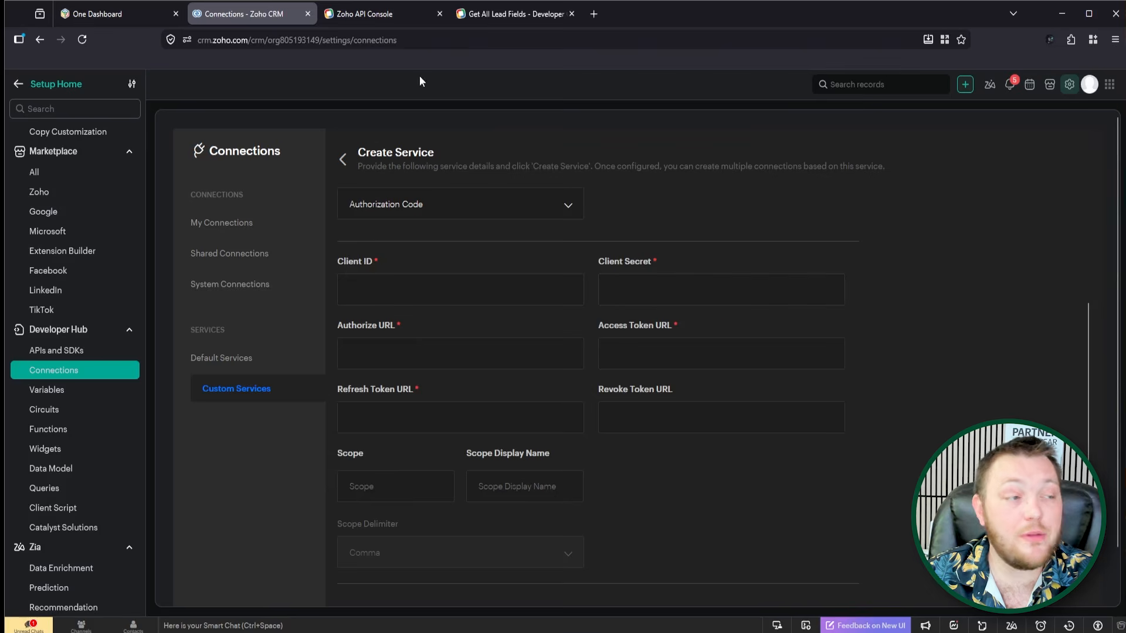
- Switch to the Zoho API Console, dismiss the client type chooser, and verify the account with the authenticator's one-time code
left_click(386, 19)
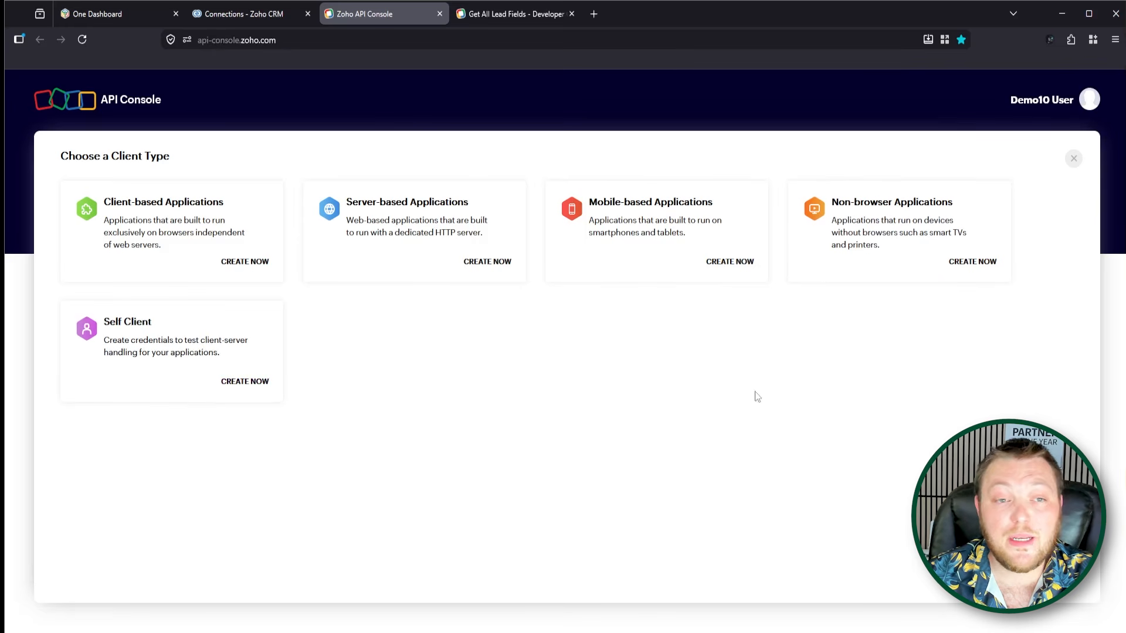
left_click(1075, 160)
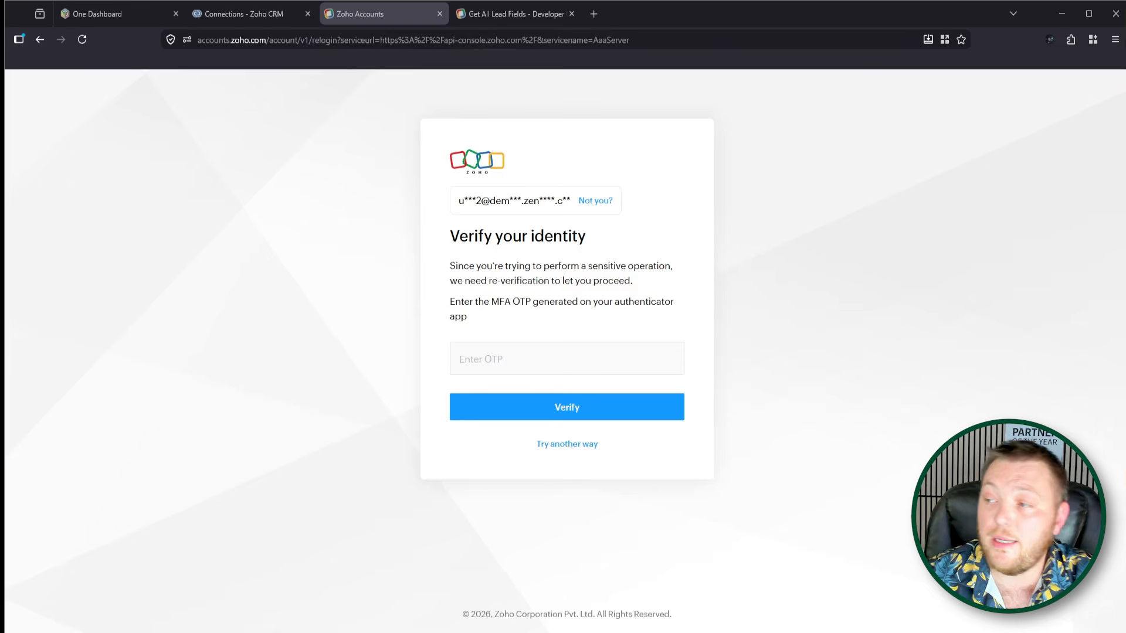
key("ctrl+v")
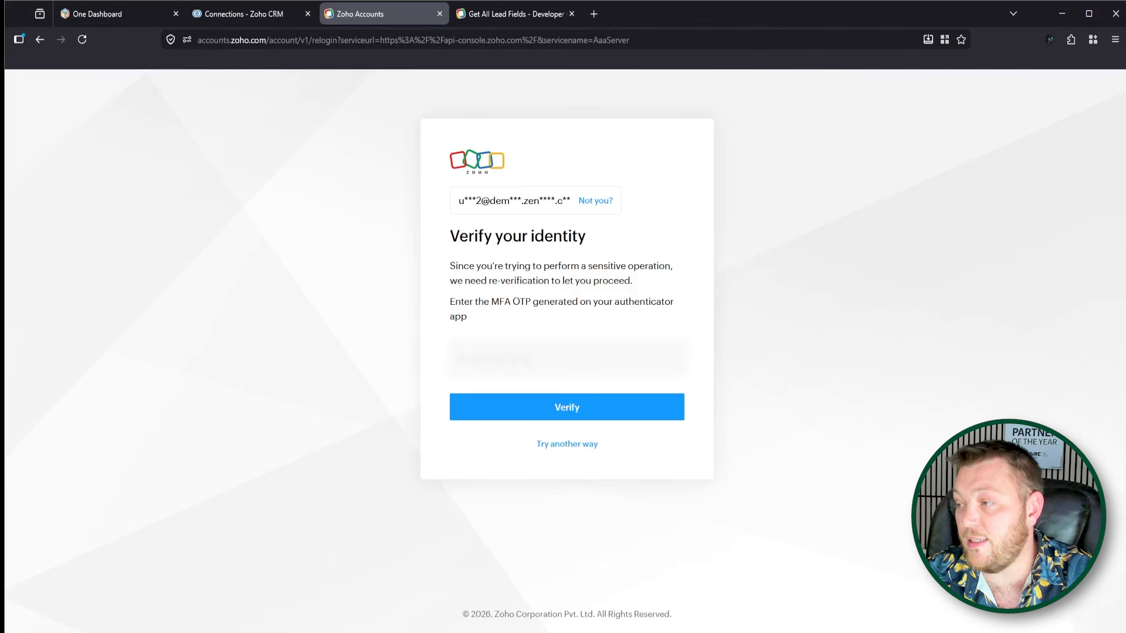
key("BackSpace")
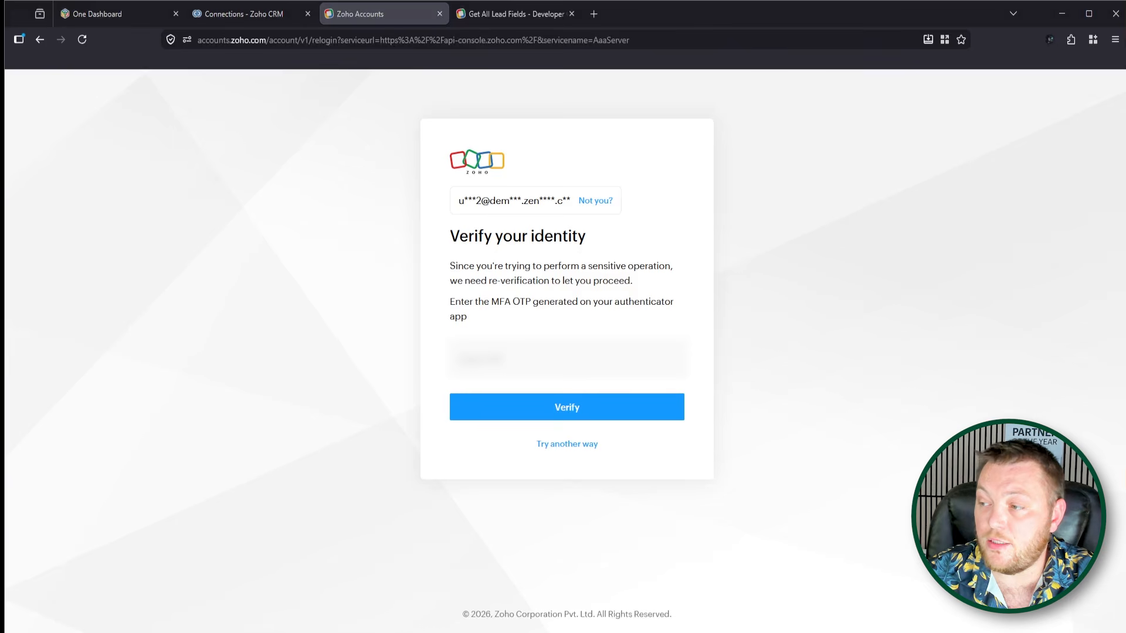
key("ctrl+v")
left_click(565, 406)
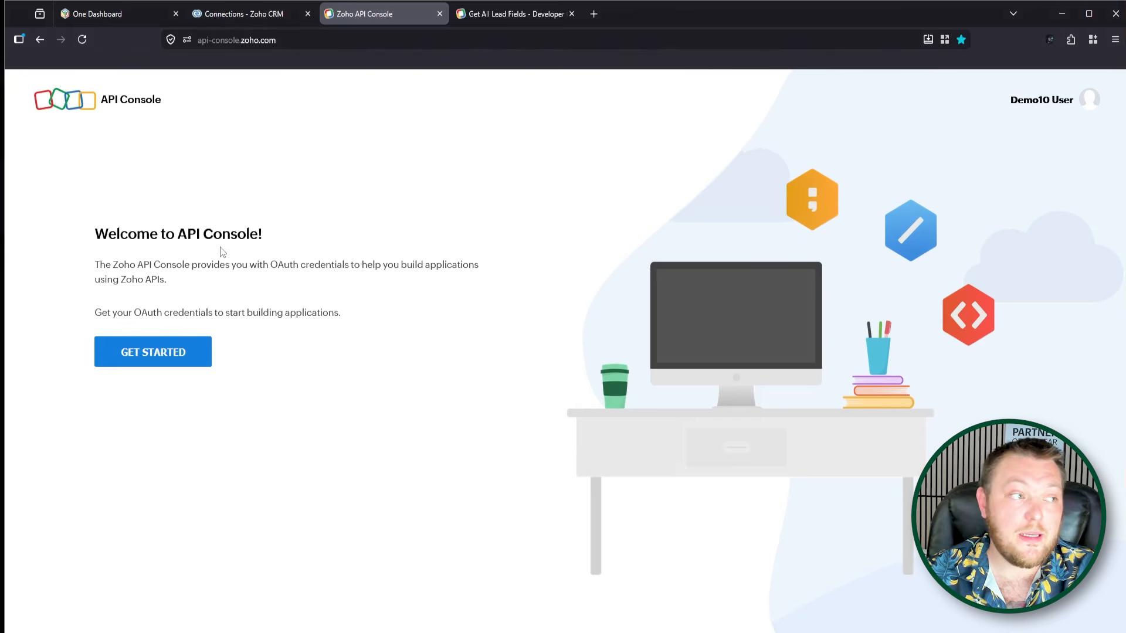
- Start a new server-based application client and name it "Marketing Automation"
left_click(167, 360)
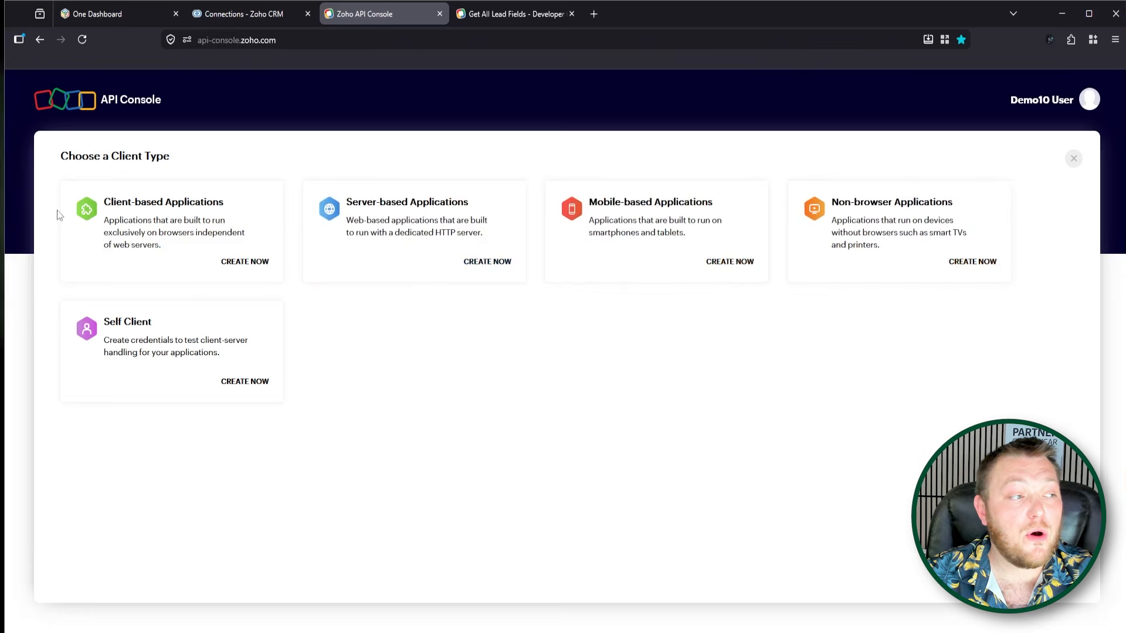
left_click(380, 241)
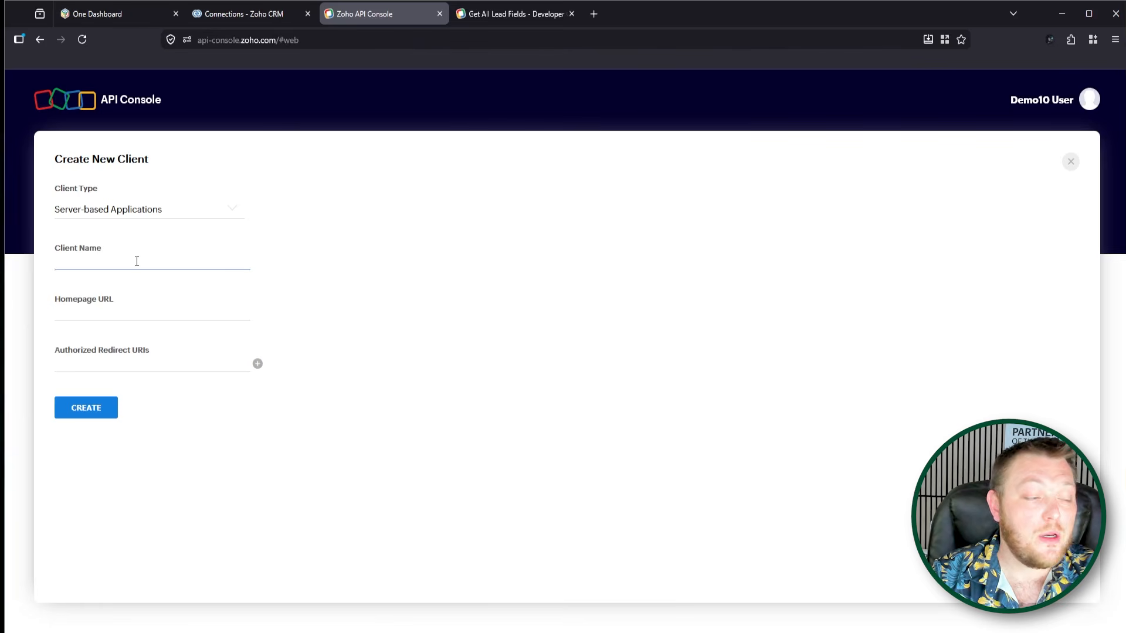
type("Zoho Marketing ")
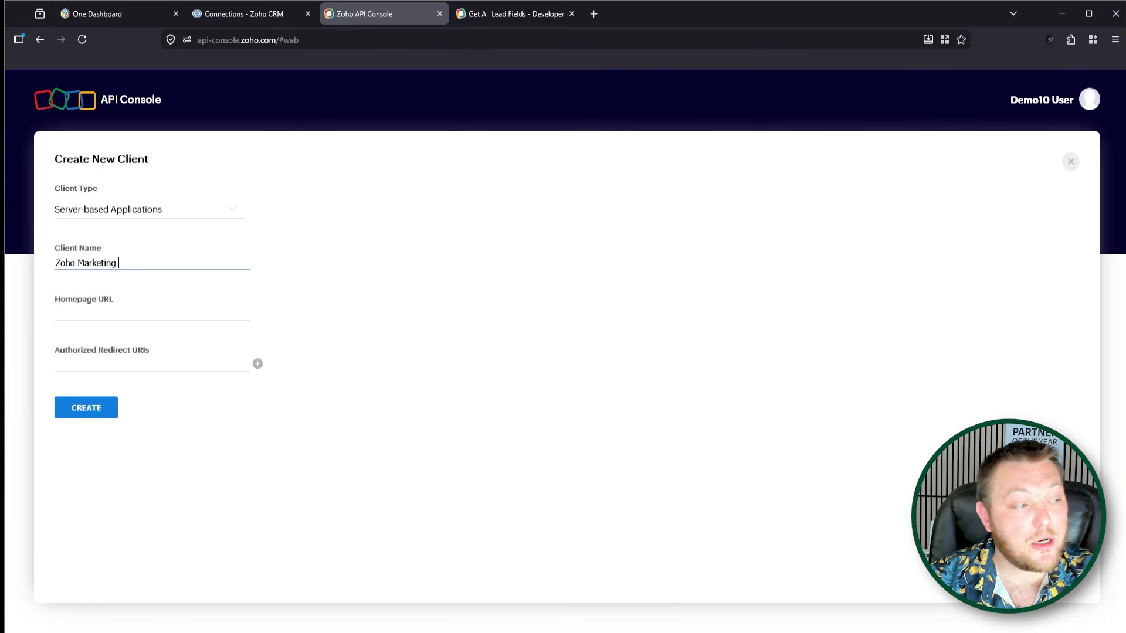
type("Automation")
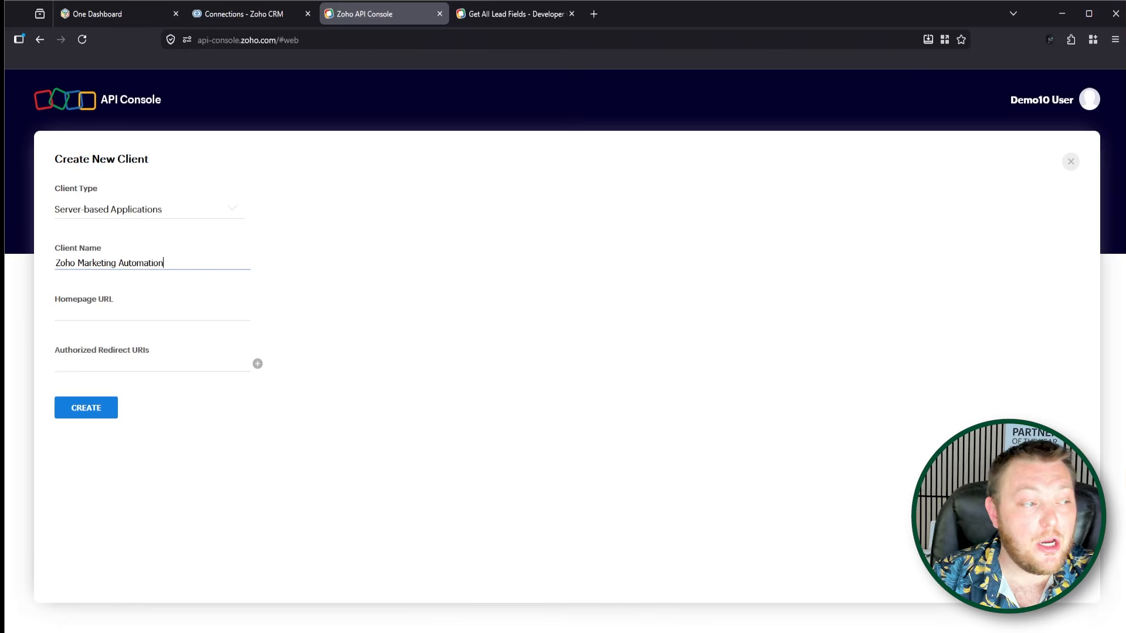
left_click(75, 262)
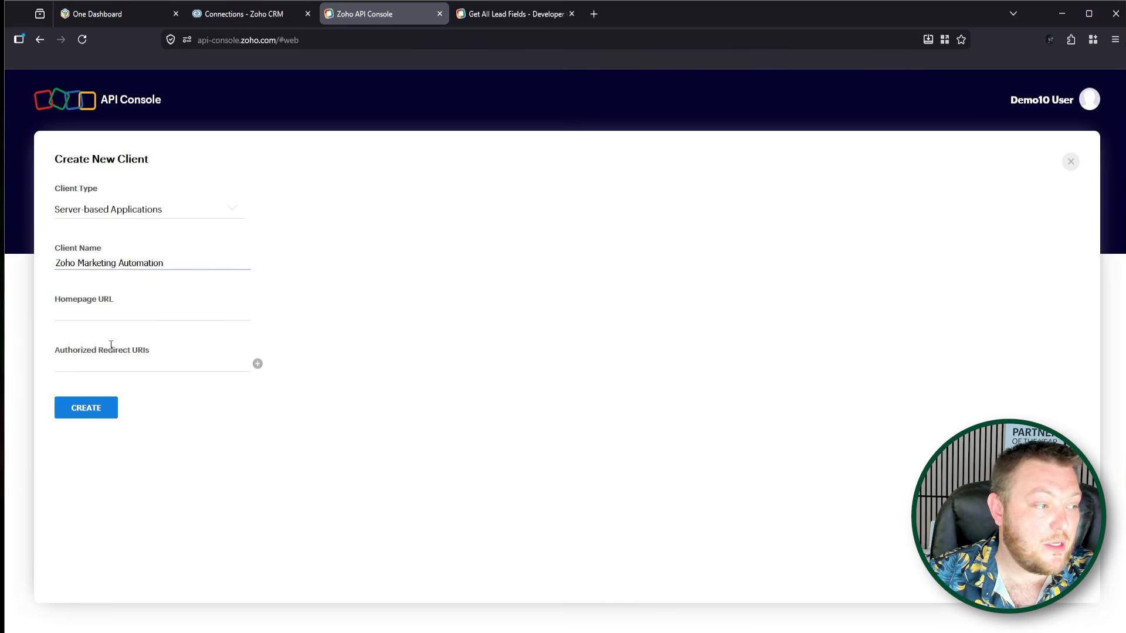
double_click(73, 263)
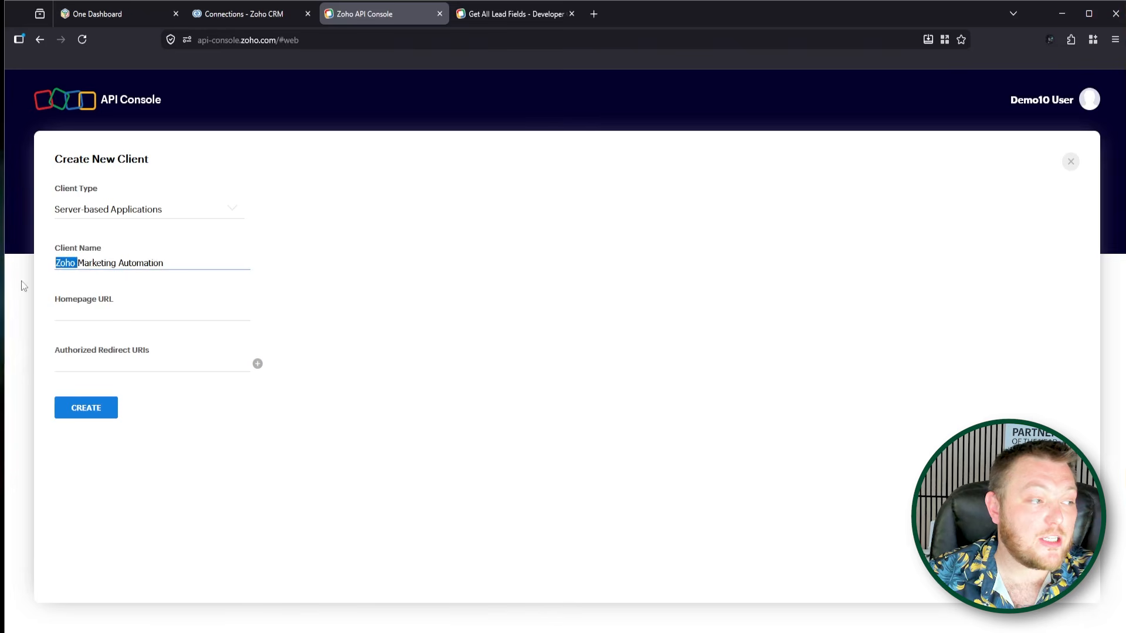
key("BackSpace")
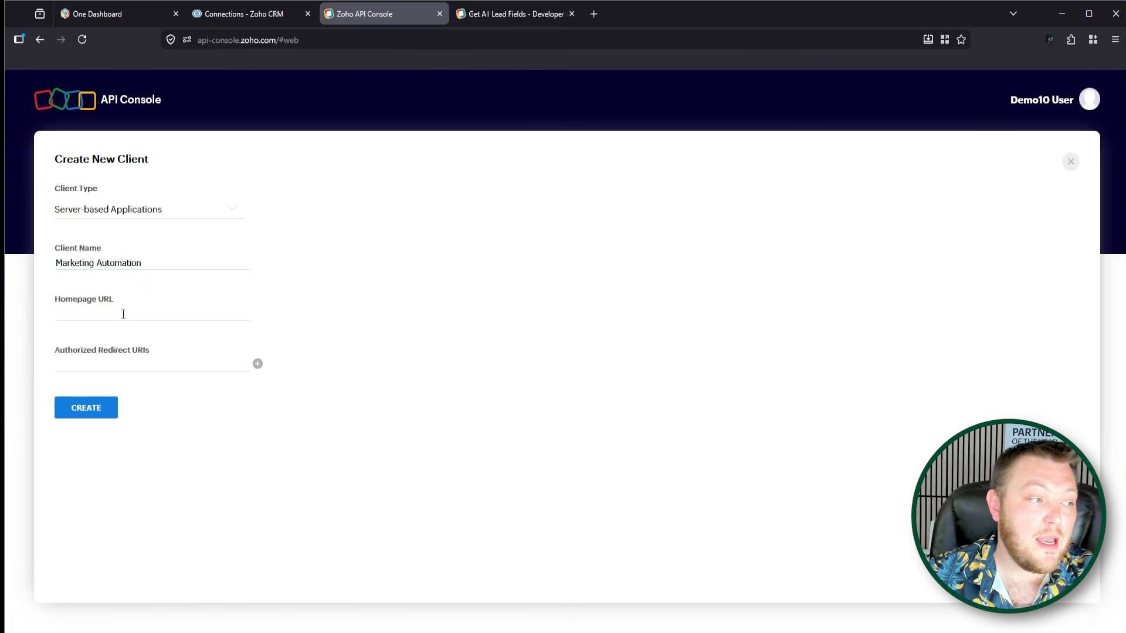
left_click(122, 315)
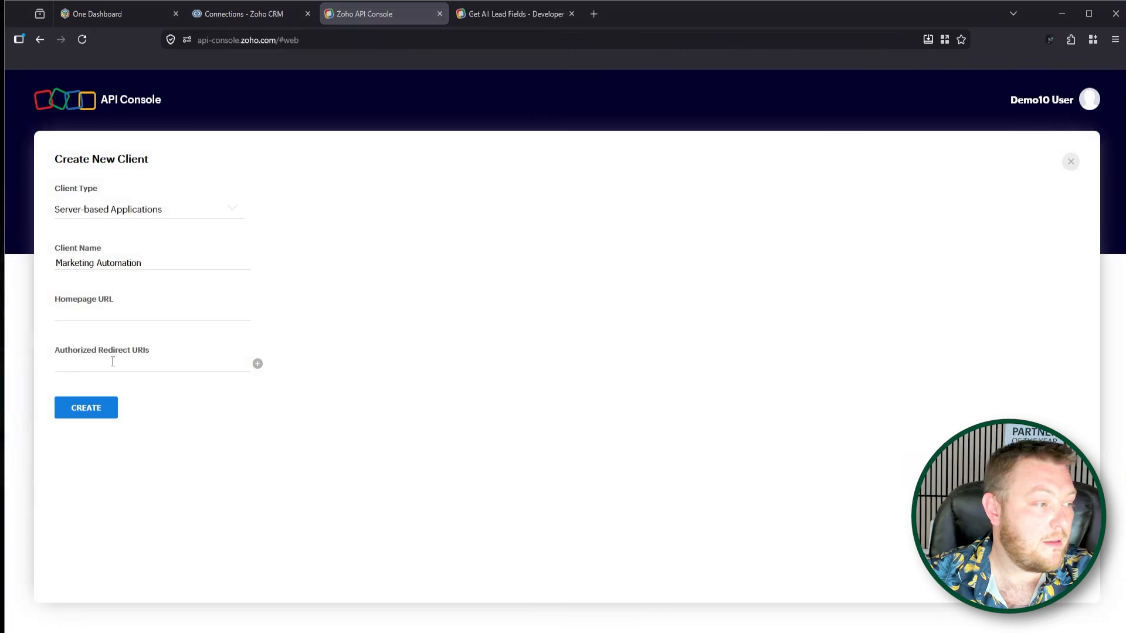
left_click(110, 364)
type("[https://deluge.zoho.com/delugeauth/callback](https://deluge.zoho.com/delugeauth/callback)")
double_click(68, 366)
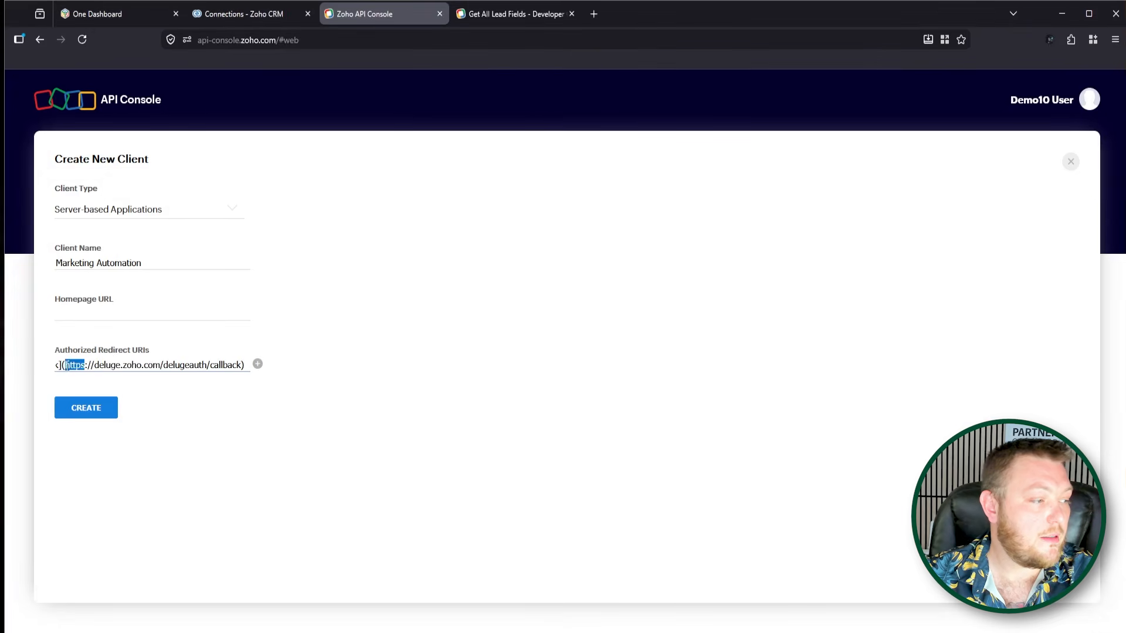
left_click(66, 366)
left_click_drag(65, 367, 17, 376)
key("BackSpace")
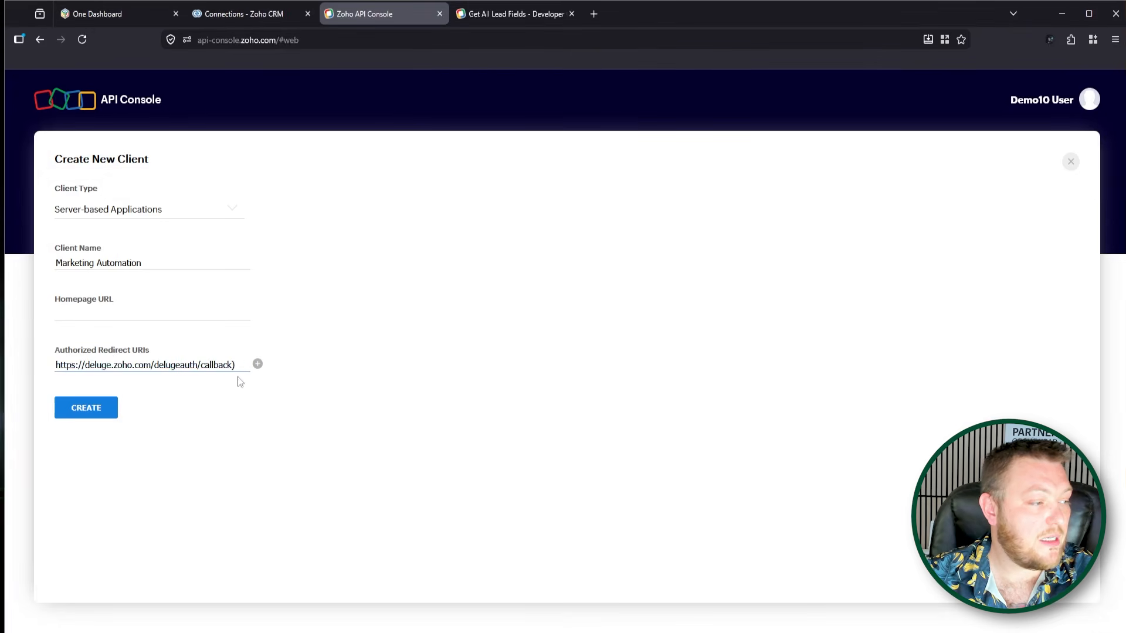
left_click(236, 365)
key("BackSpace")
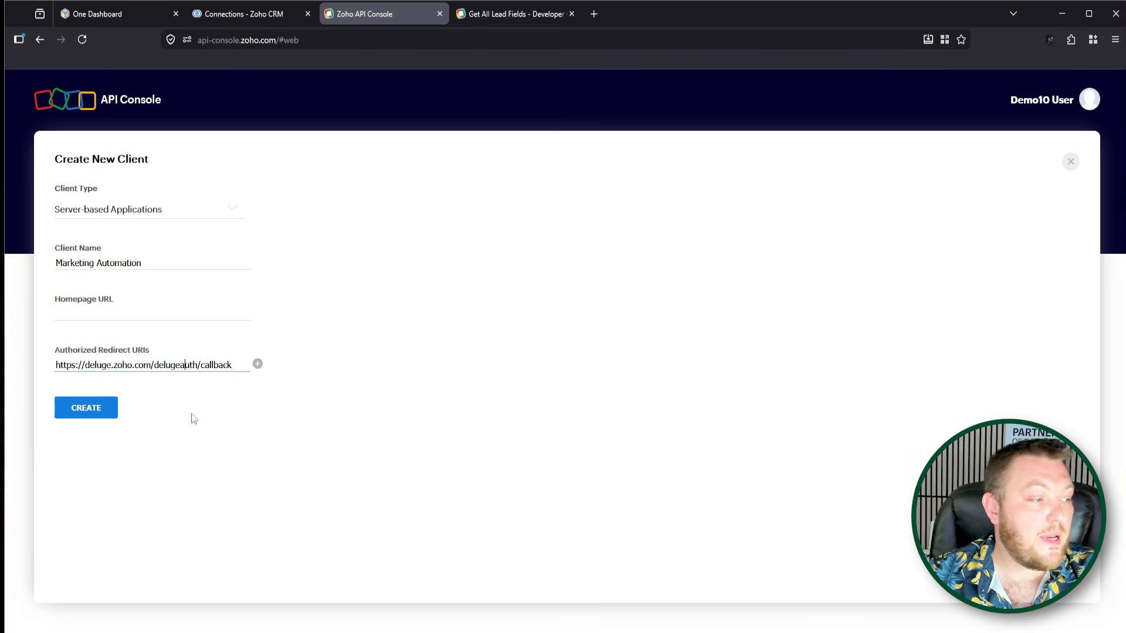
key("ctrl+a")
left_click(276, 419)
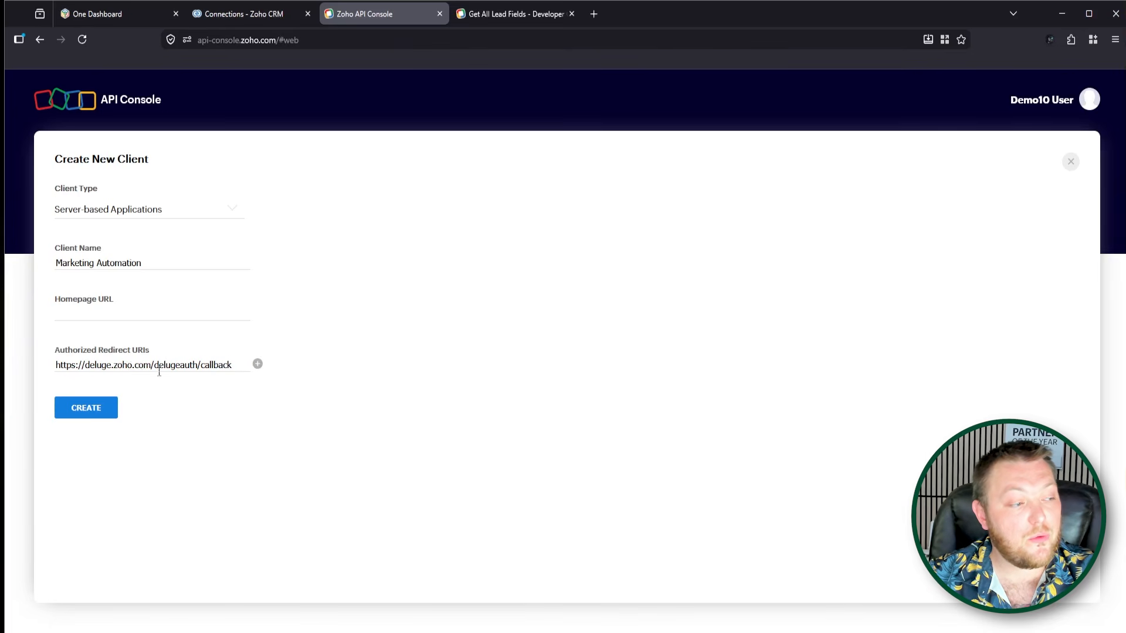
left_click(258, 364)
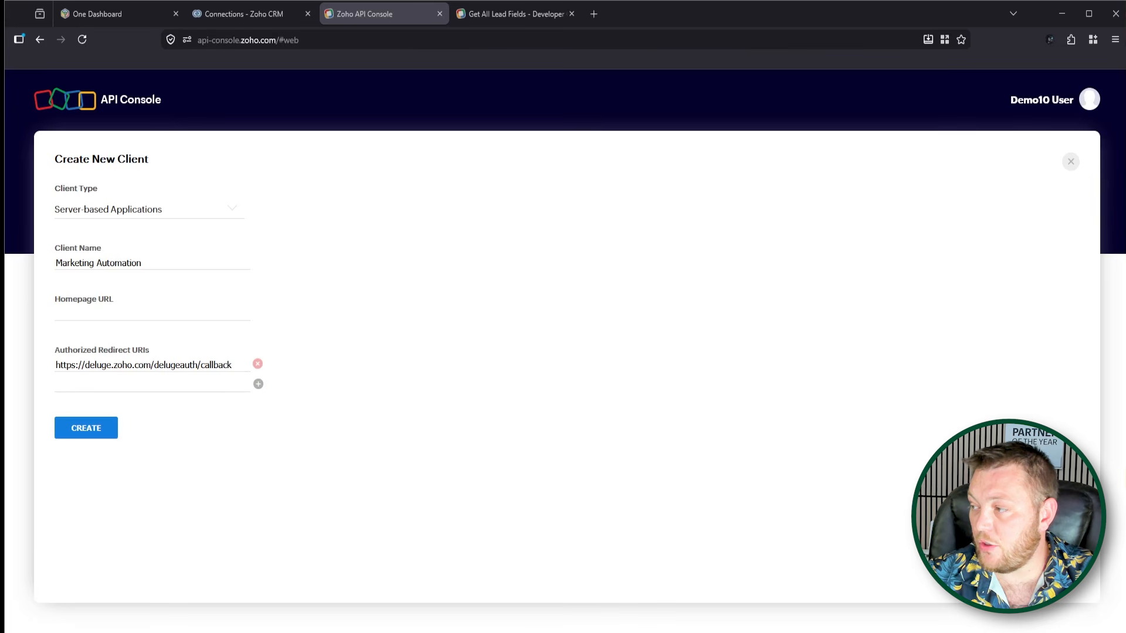
left_click(79, 386)
type("https://dre.zoho.eu/delugeauth/callback")
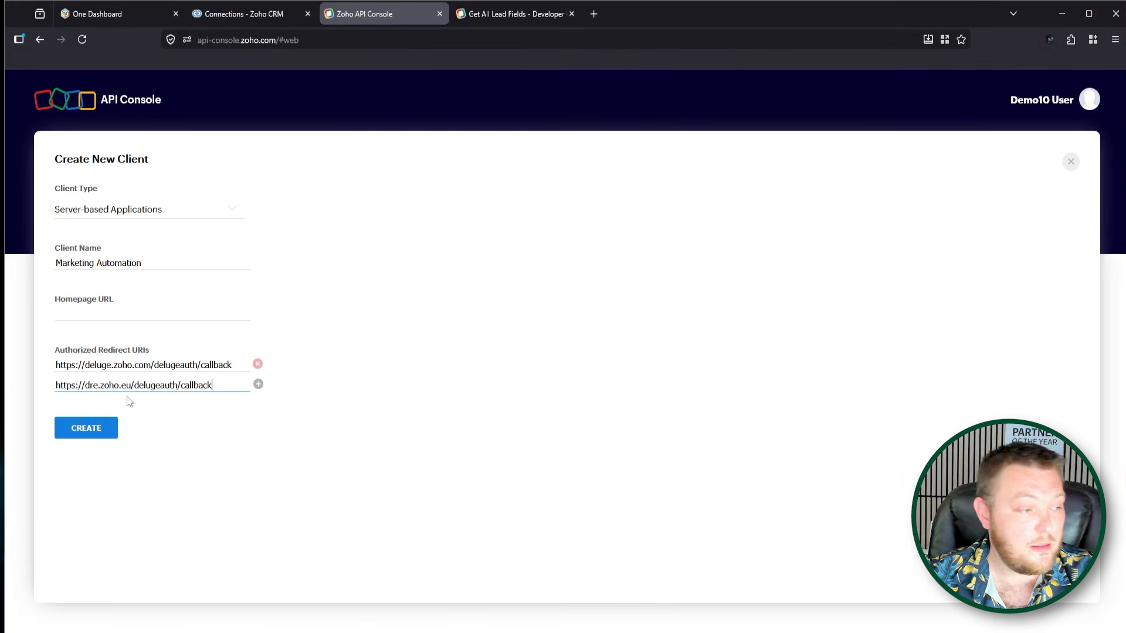
left_click(258, 384)
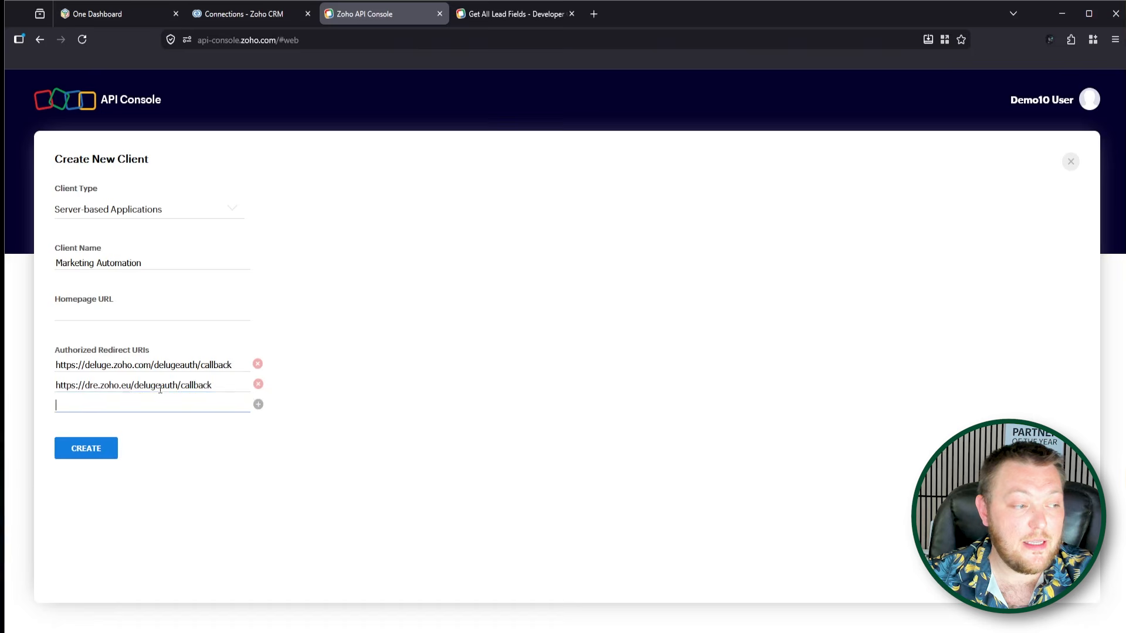
double_click(125, 386)
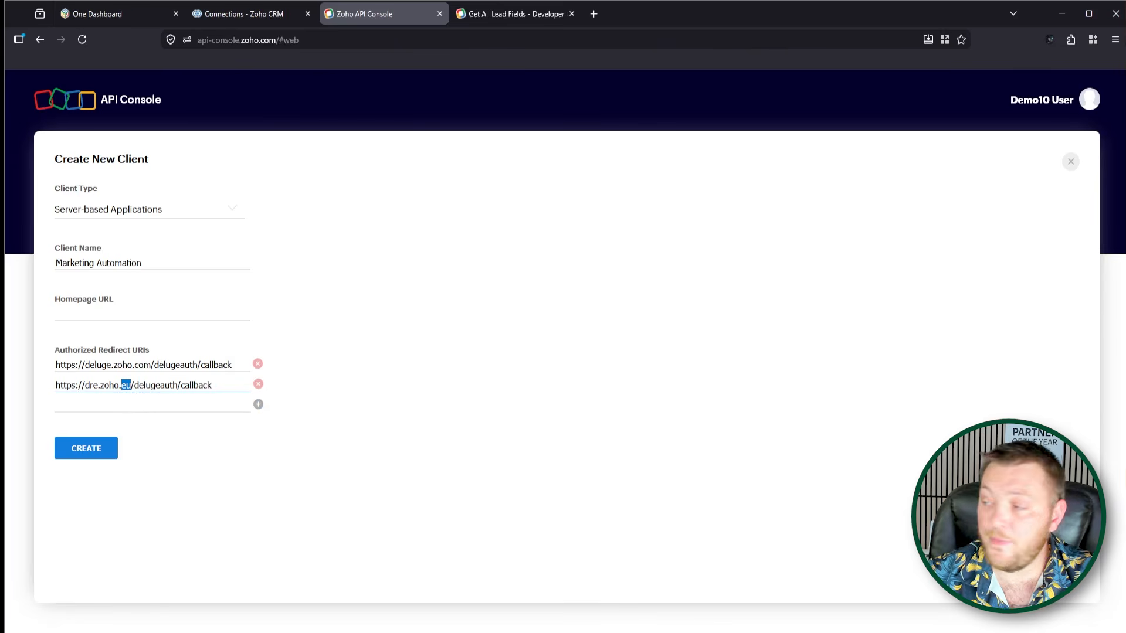
left_click(120, 404)
type("https://dre.zoho.com.au/delugeauth/callback")
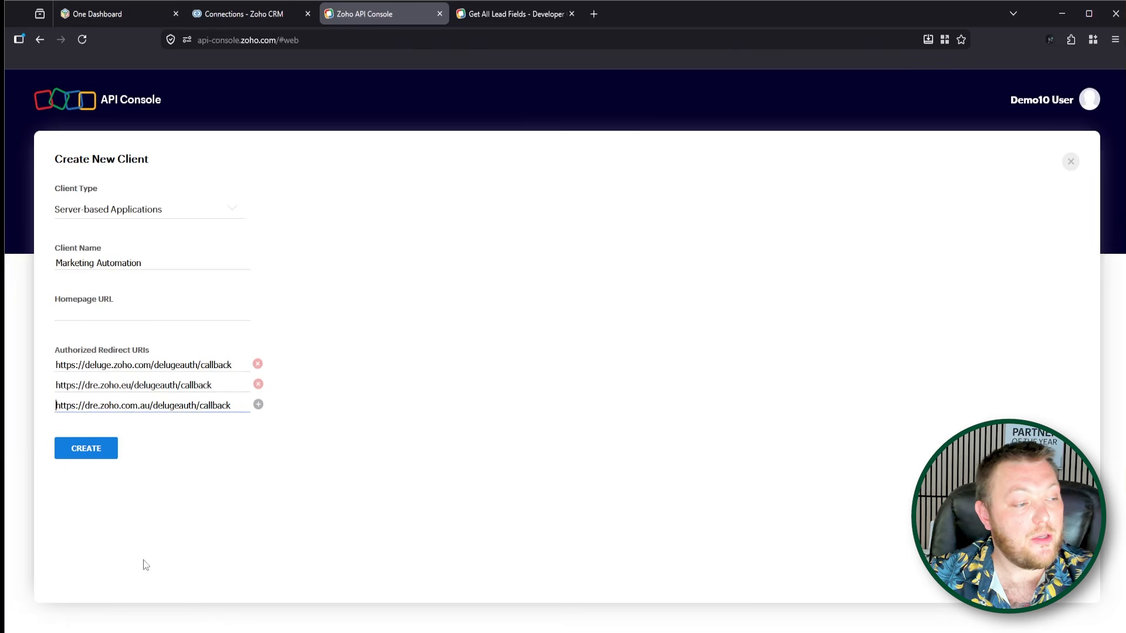
- Change the domain ending of the second redirect URI from eu to in
left_click(226, 382)
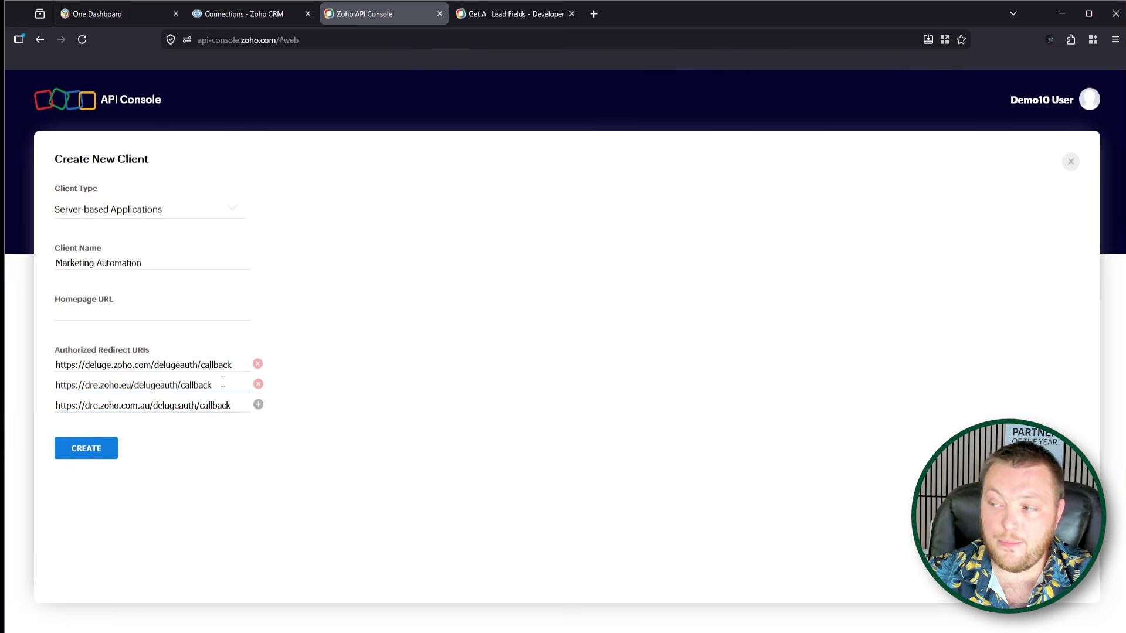
double_click(126, 385)
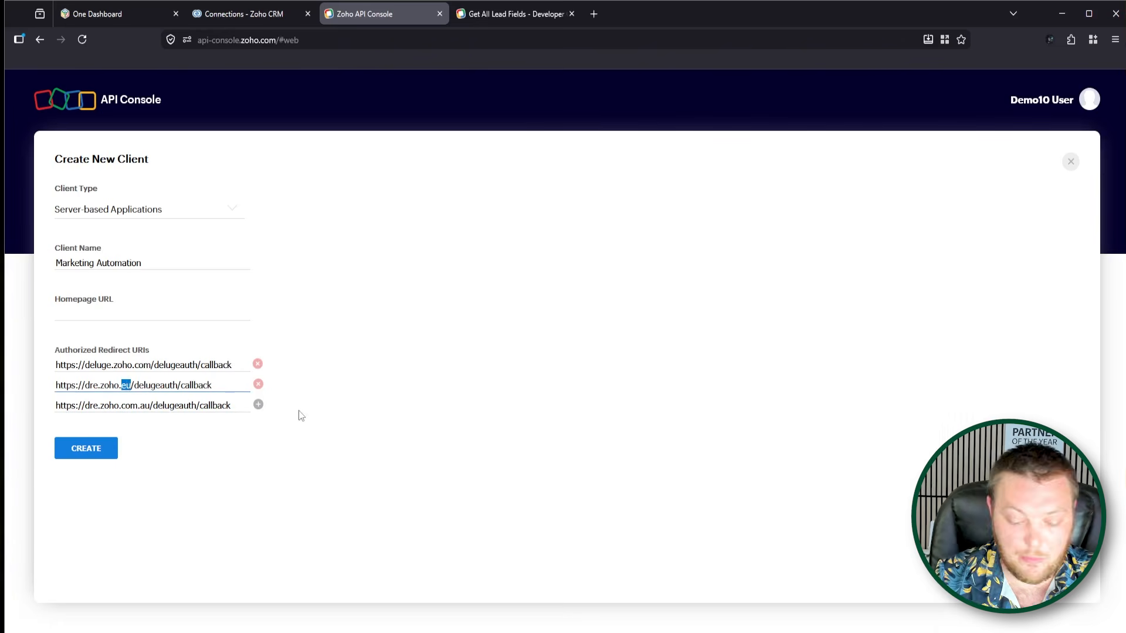
type("in")
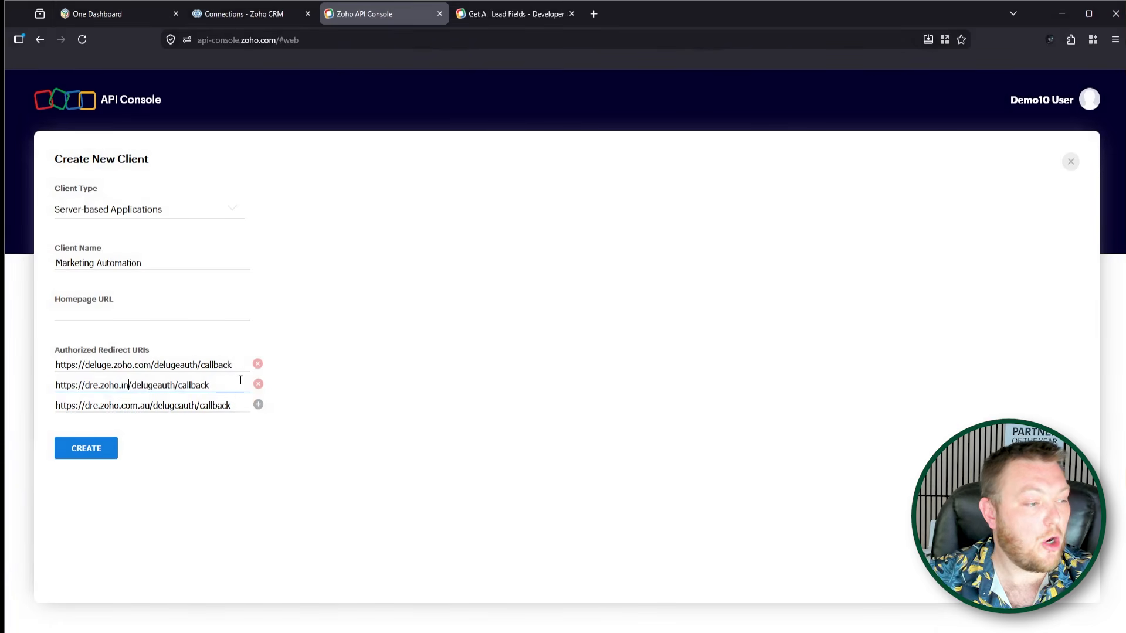
- Clear the com.au redirect URI and remove the dre.zoho.in entry
triple_click(249, 404)
key("BackSpace")
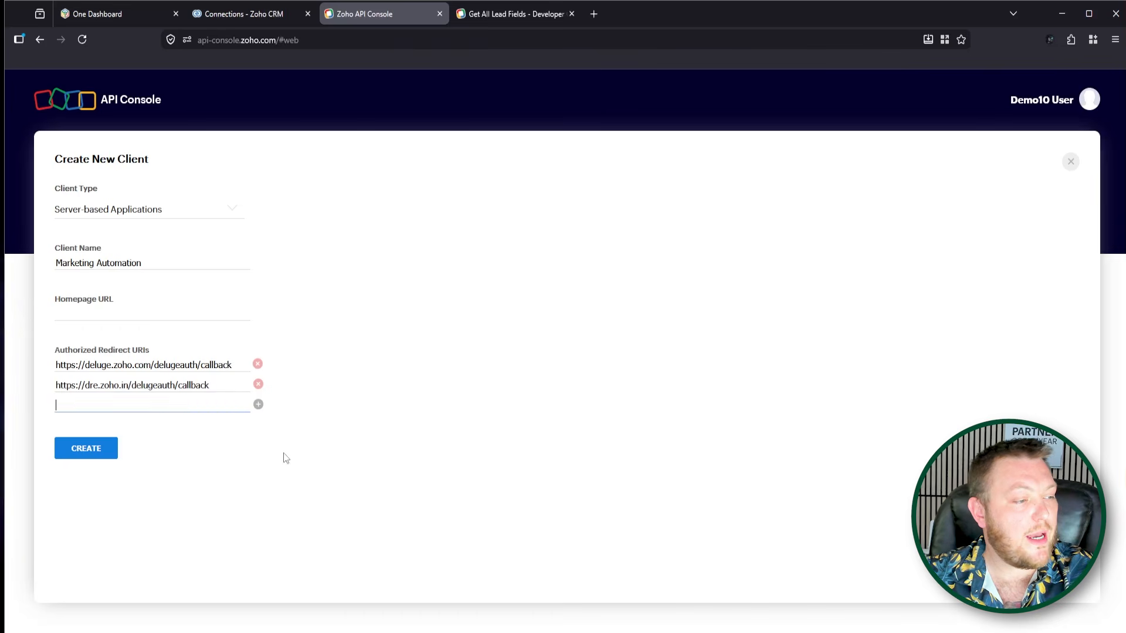
left_click(258, 385)
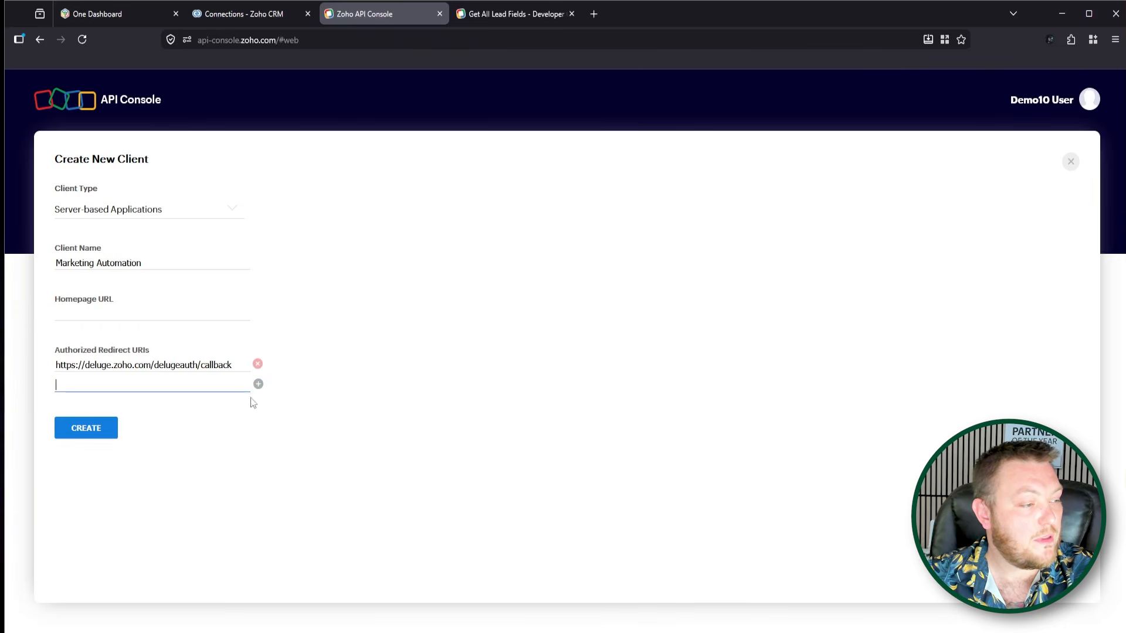
- Remove the trailing space from the deluge.zoho.com redirect URI
left_click(167, 364)
key("ctrl+a")
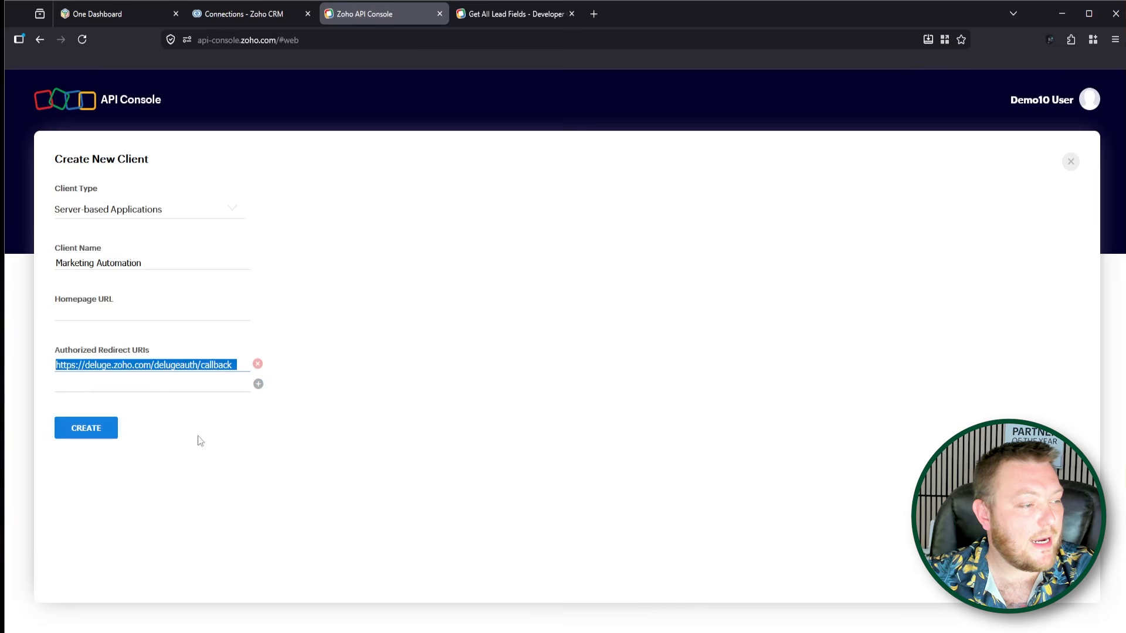
left_click(243, 364)
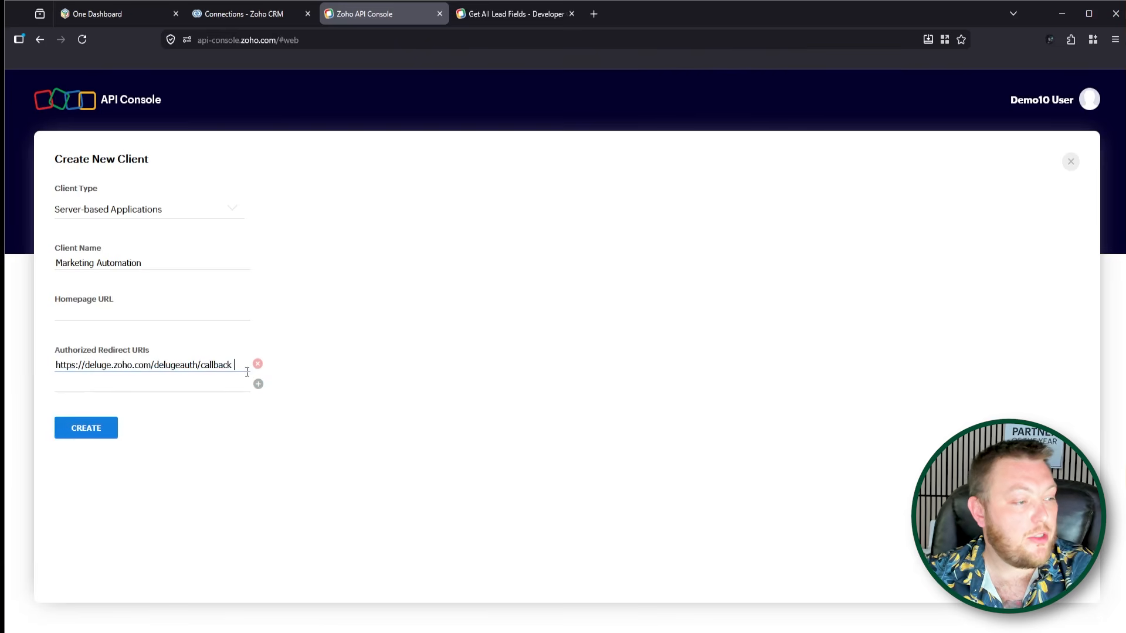
key("ctrl+a")
left_click(249, 365)
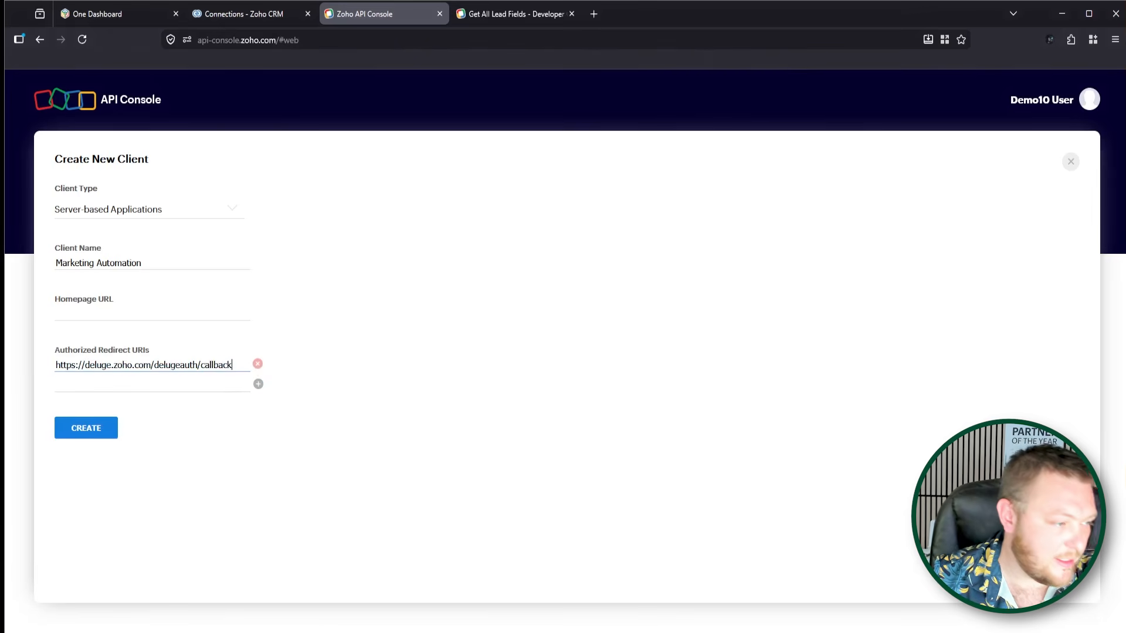
- Use the deluge.zoho.com callback address as the homepage URL too and create the client
left_click_drag(233, 364, 56, 365)
key("ctrl+c")
left_click(125, 317)
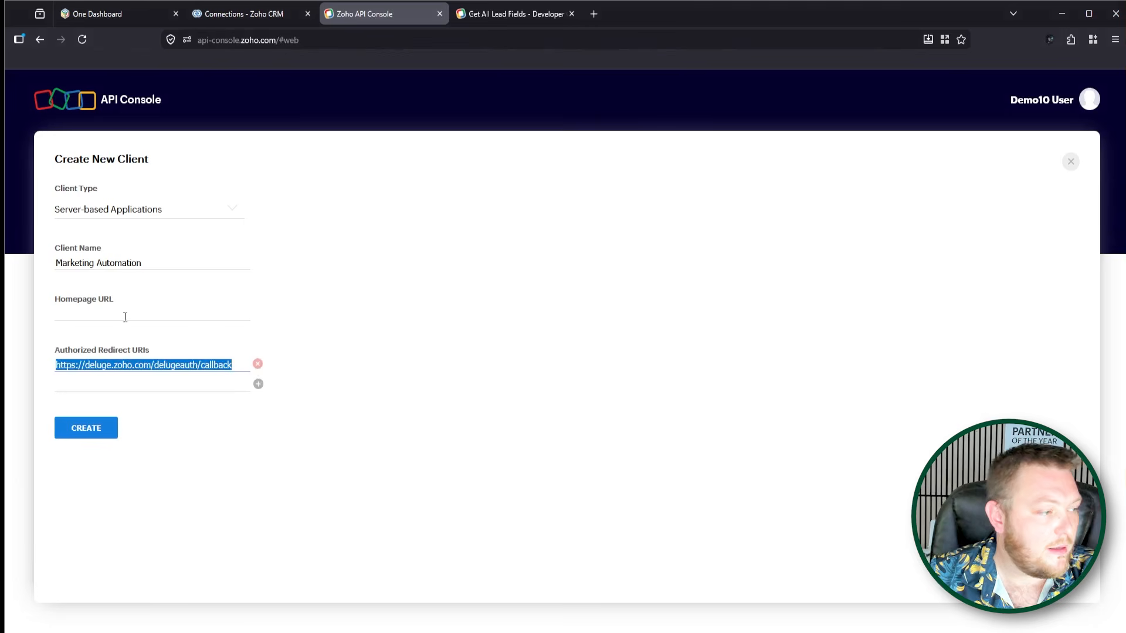
key("ctrl+v")
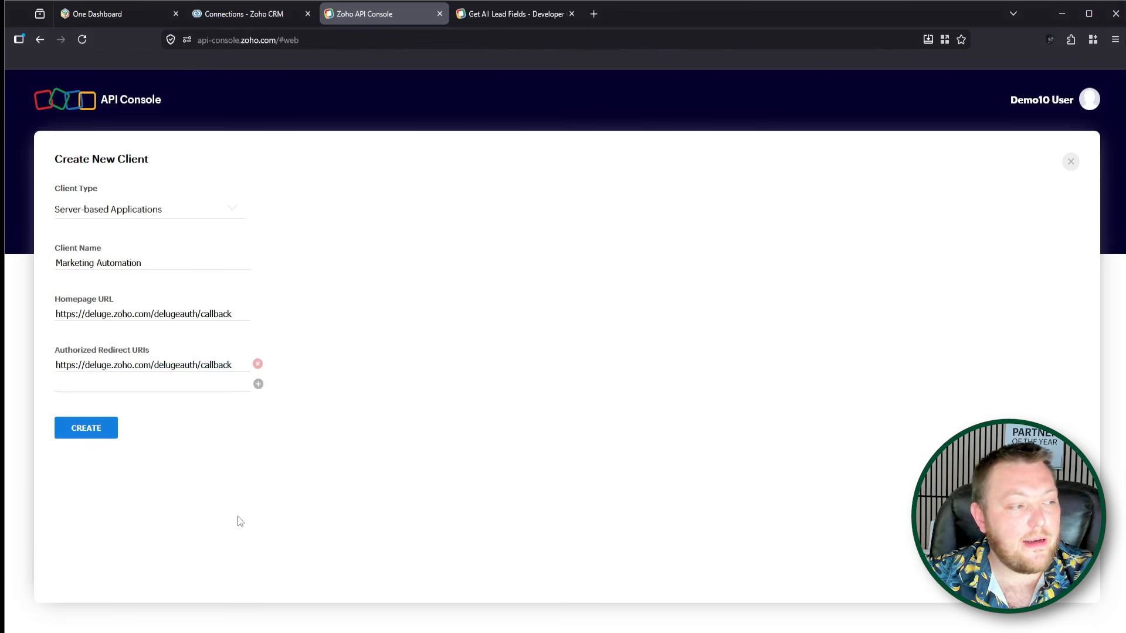
left_click(84, 434)
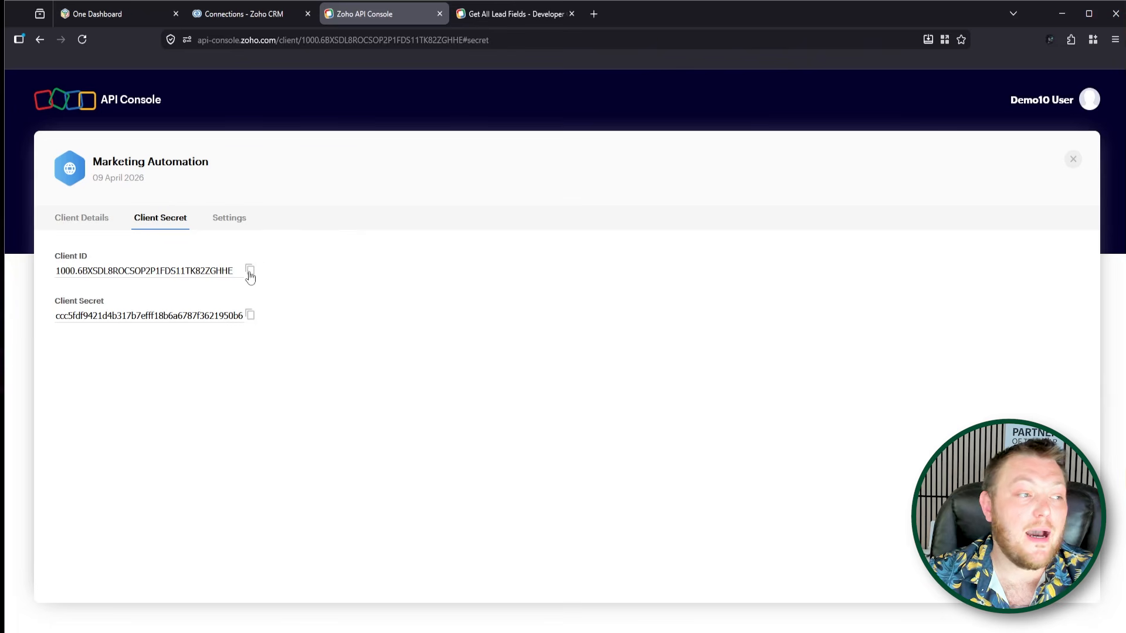
- Copy the new client's ID and client secret from the API Console into the custom service form in Zoho CRM
left_click(250, 20)
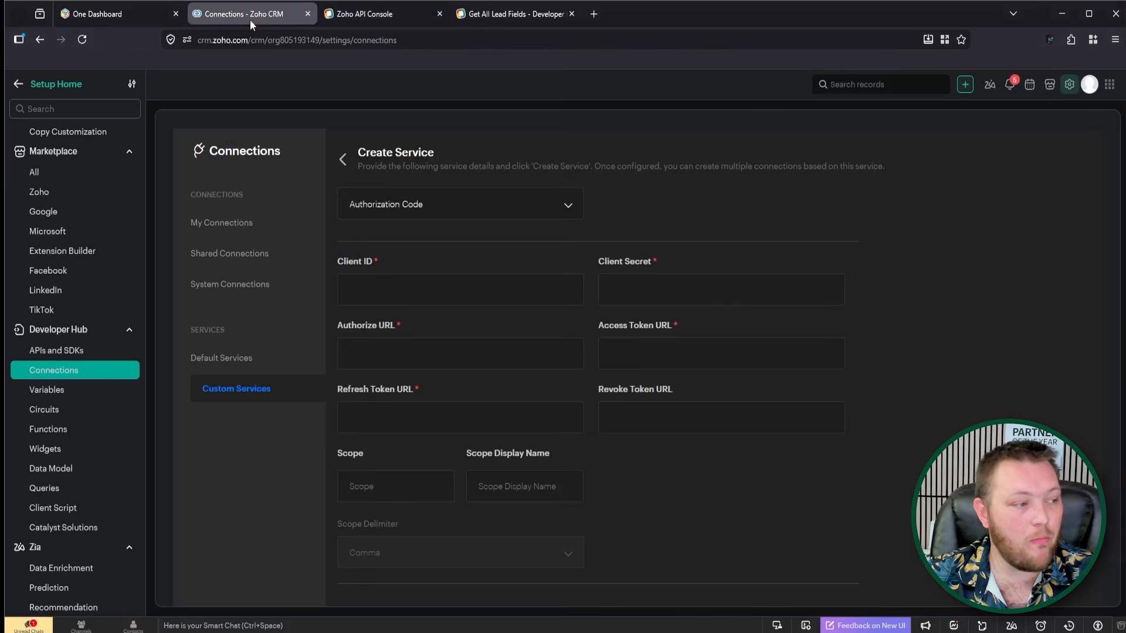
left_click(365, 298)
key("ctrl+v")
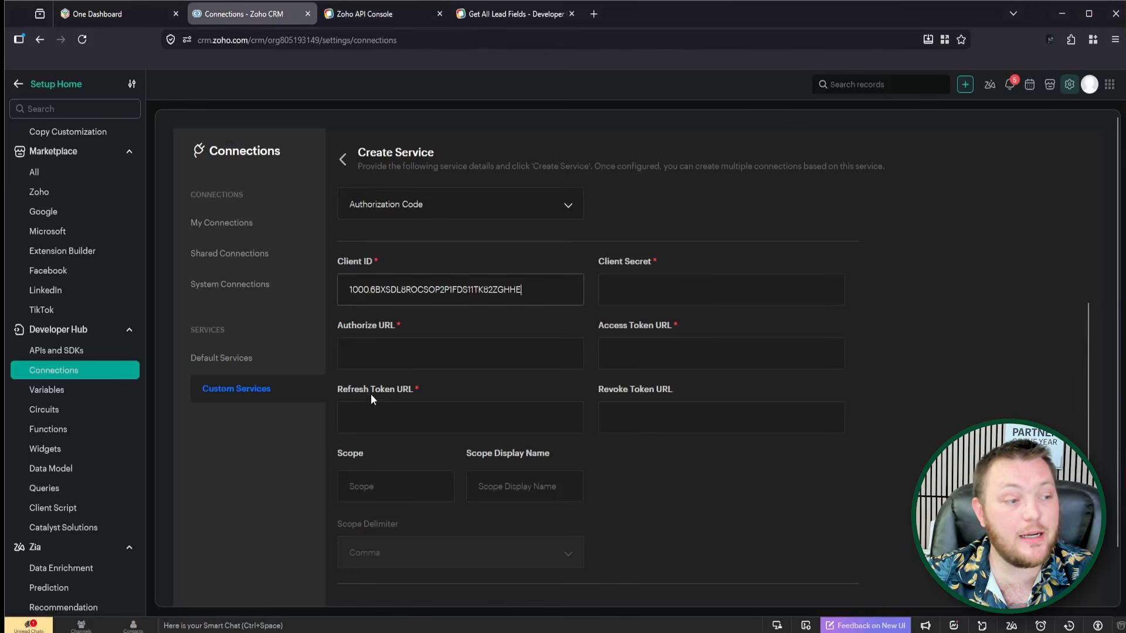
left_click(362, 16)
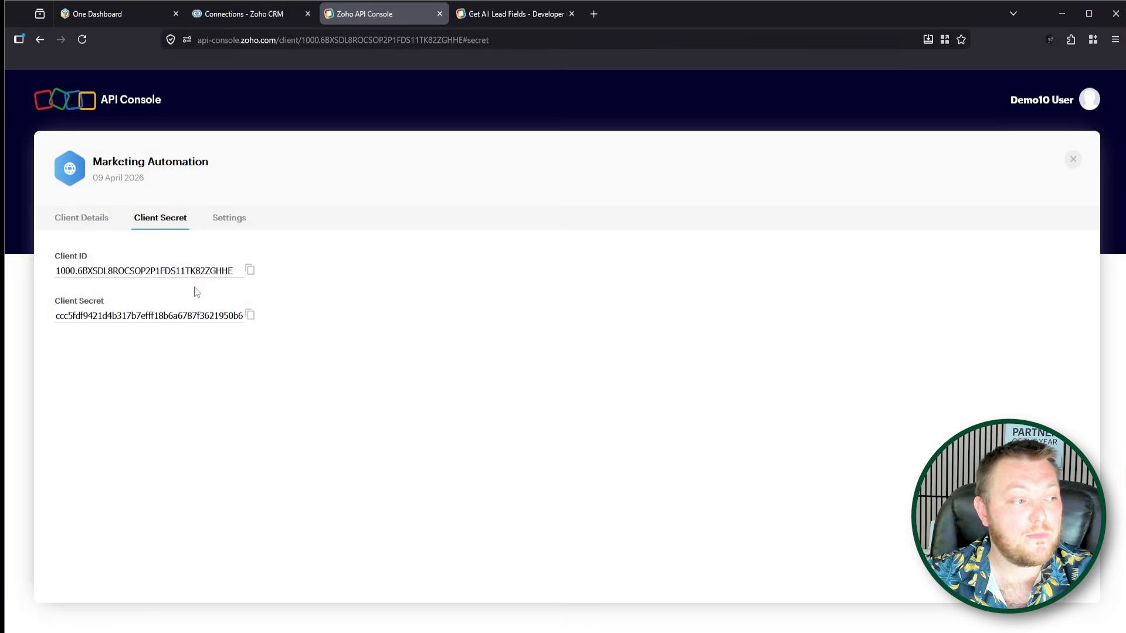
left_click(250, 318)
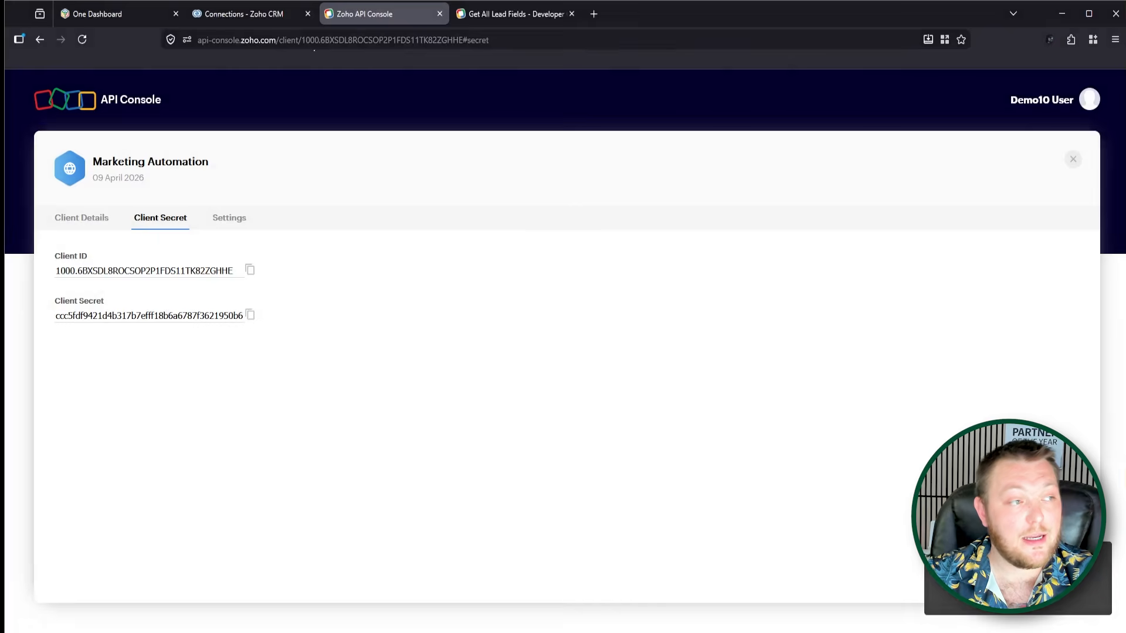
left_click(248, 13)
left_click(653, 297)
key("ctrl+v")
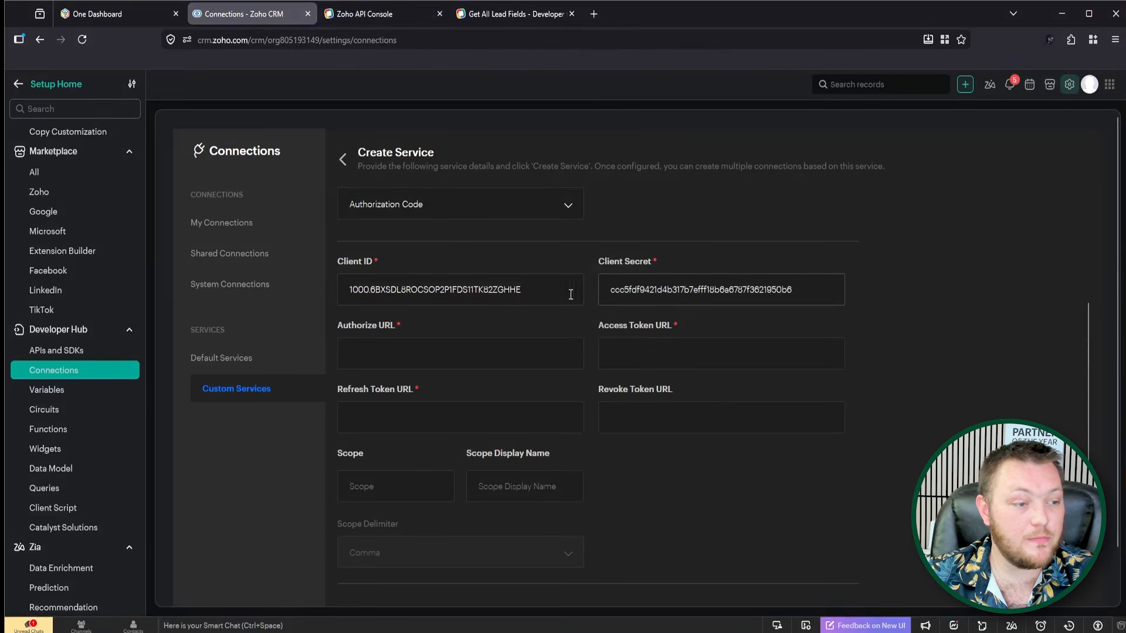
left_click(467, 350)
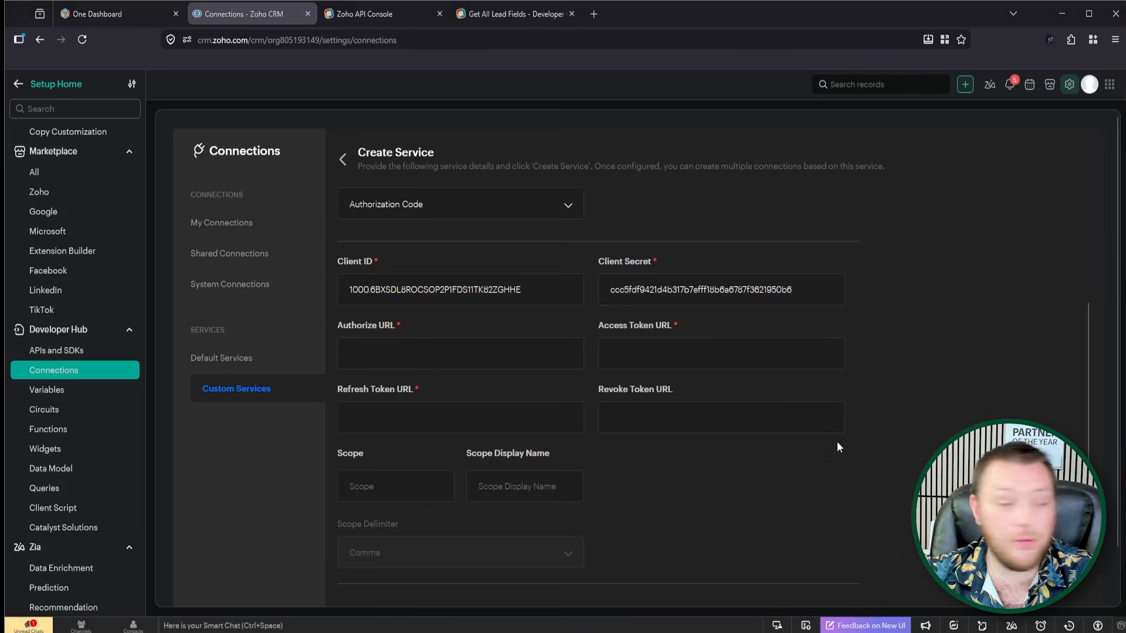
left_click(388, 356)
key("ctrl+v")
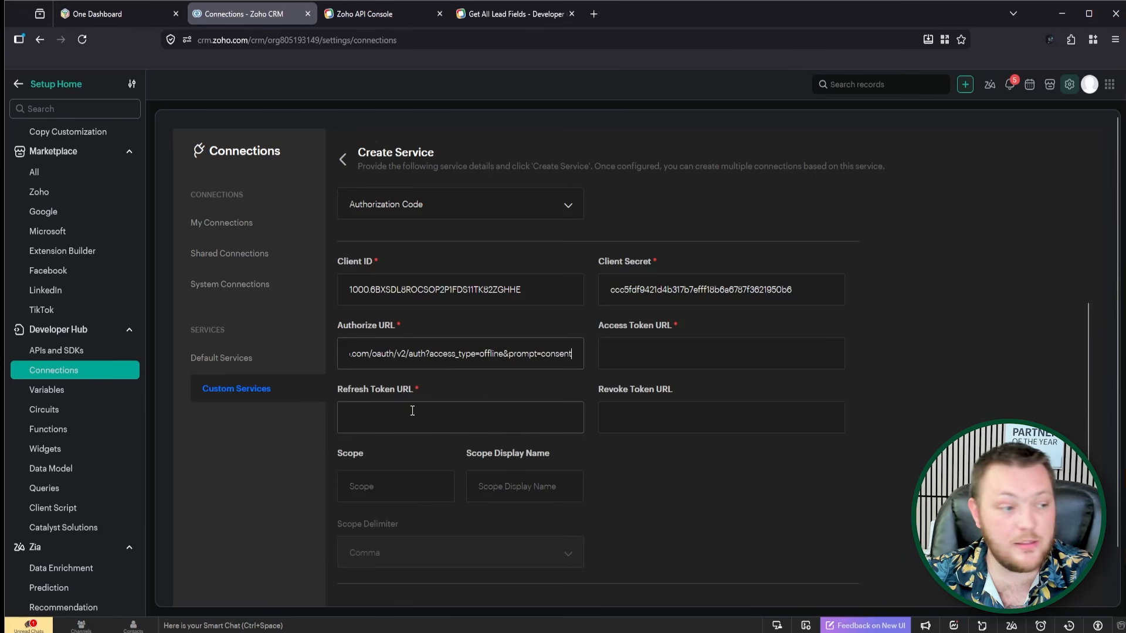
key("ctrl+a")
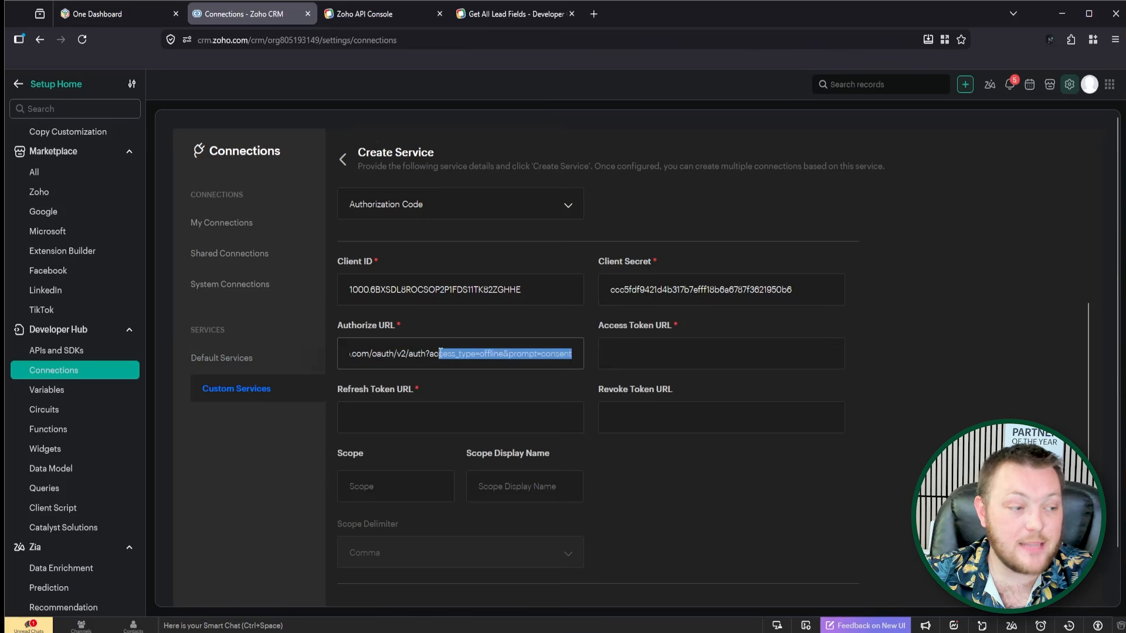
left_click(419, 353)
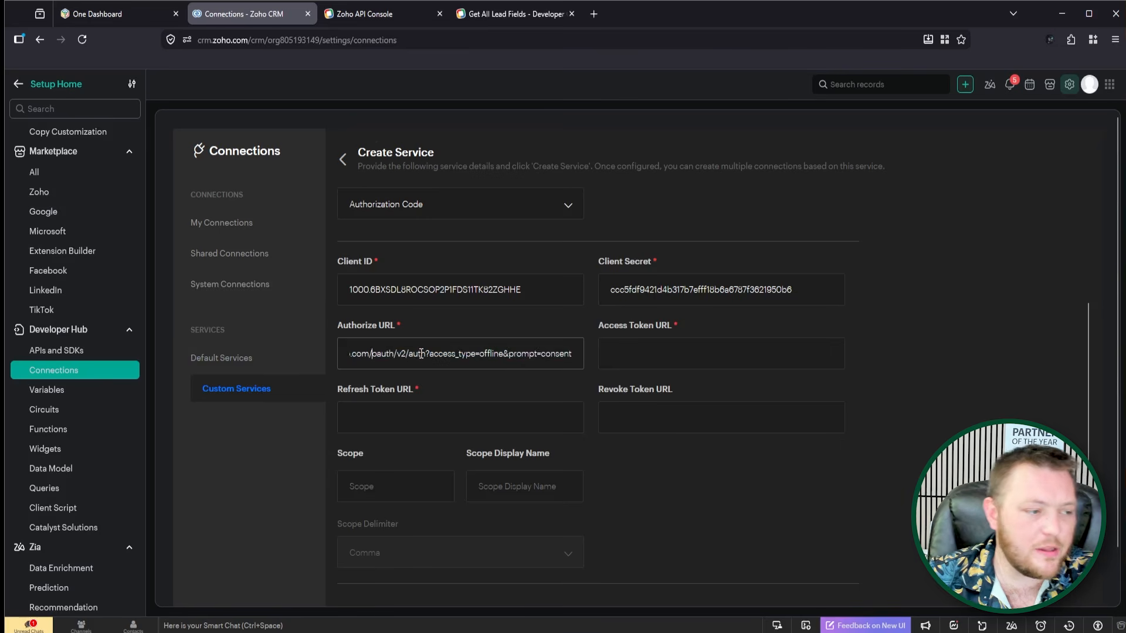
key("Home")
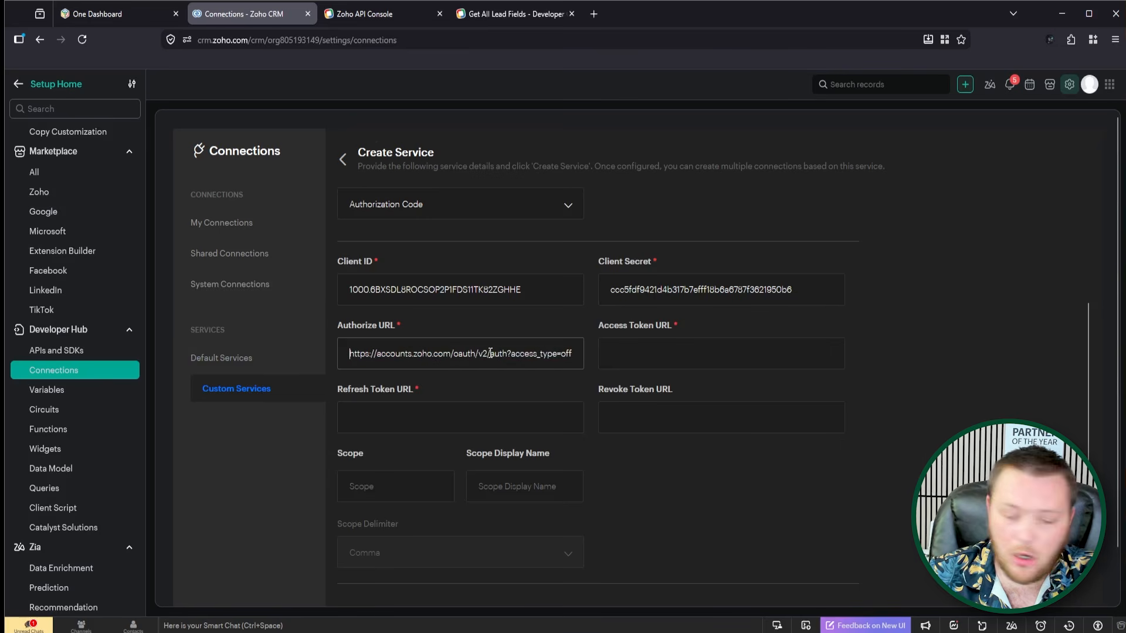
left_click_drag(492, 354, 348, 353)
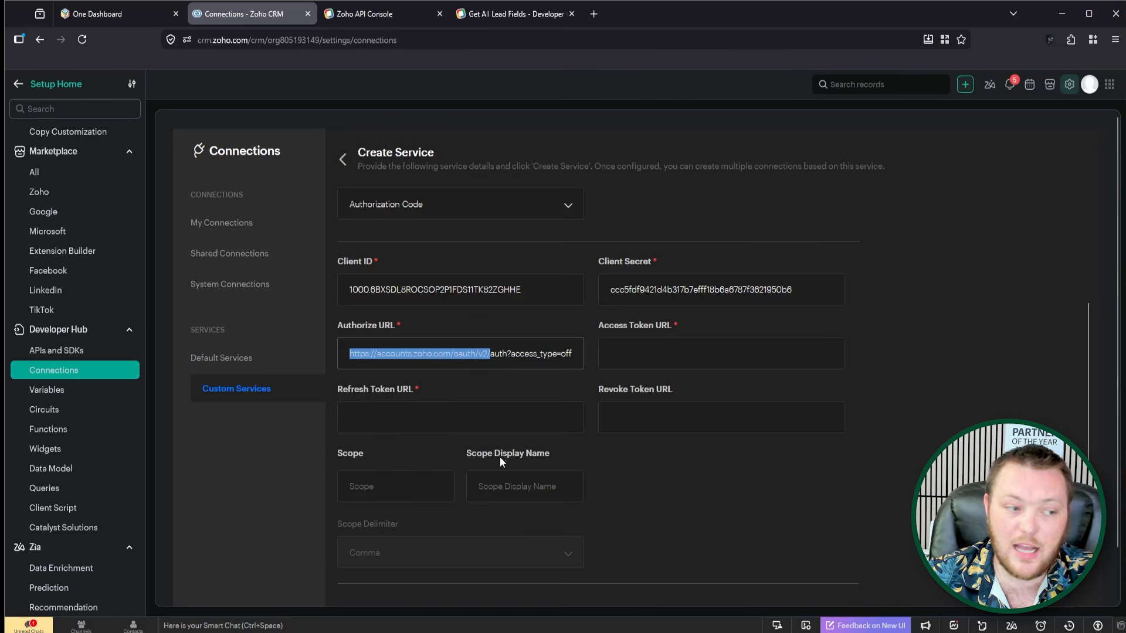
left_click(502, 360)
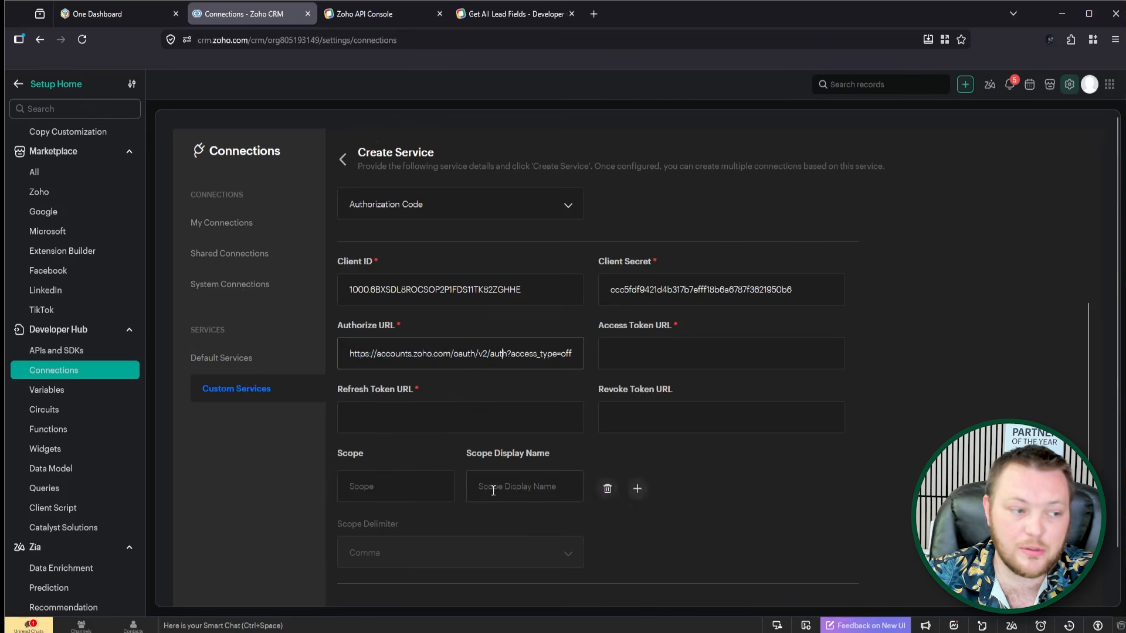
double_click(499, 355)
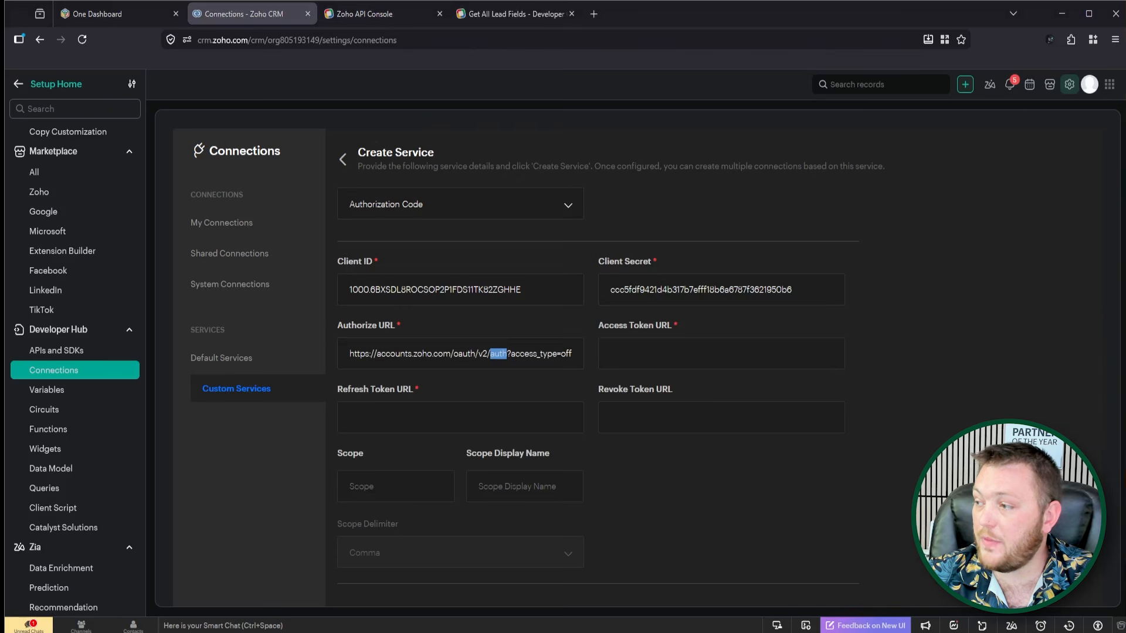
key("Tab")
key("ctrl+v")
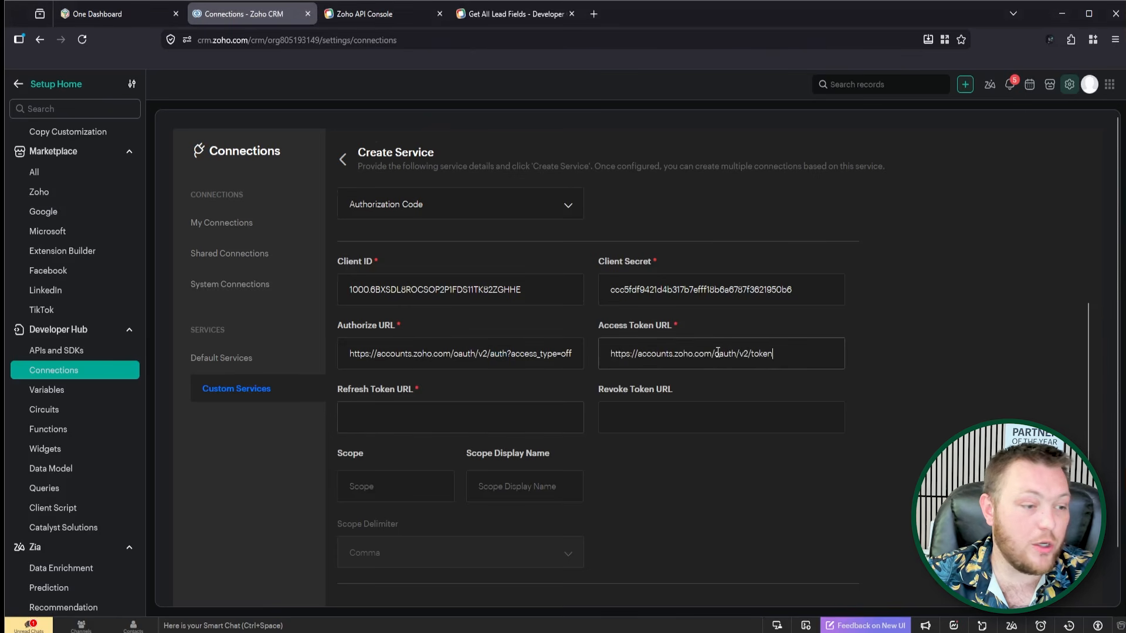
key("ctrl+a")
left_click(806, 357)
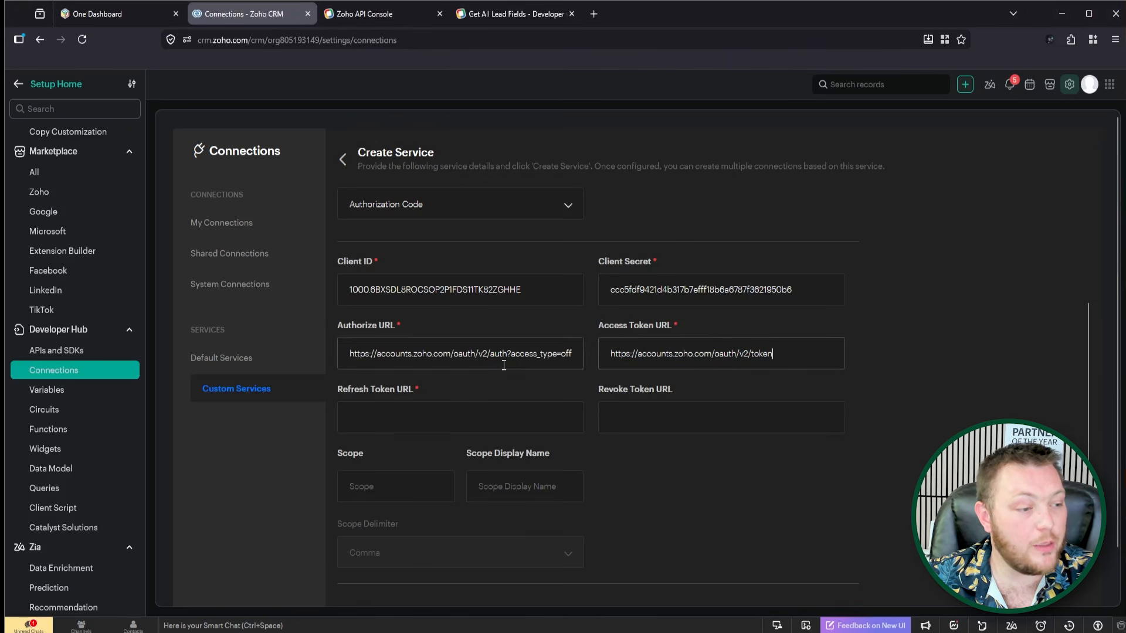
left_click(459, 416)
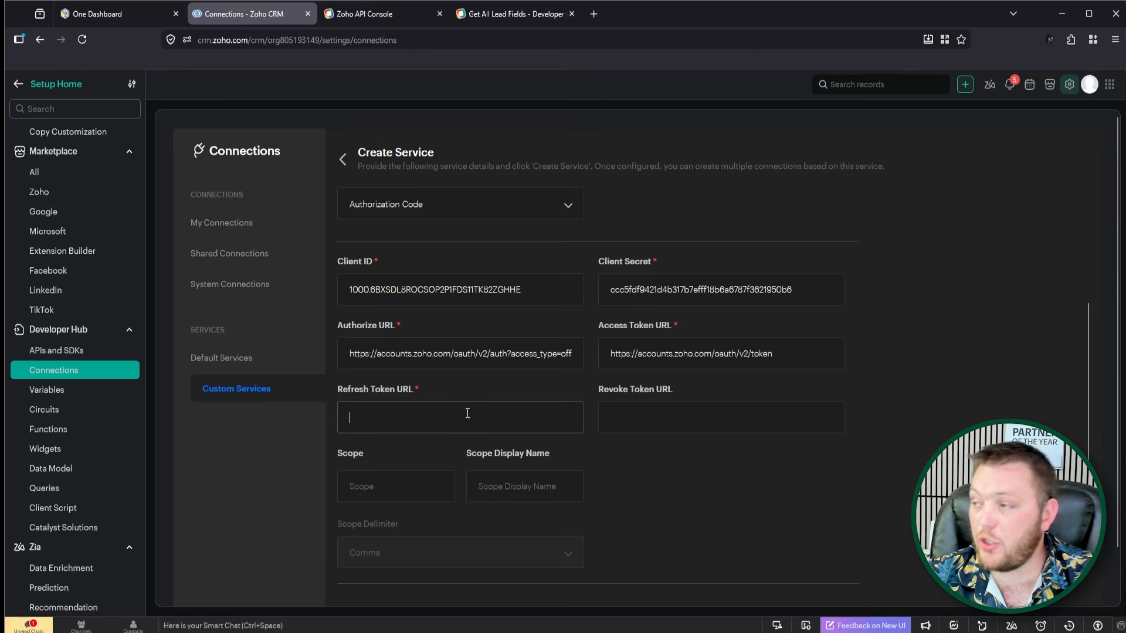
key("ctrl+v")
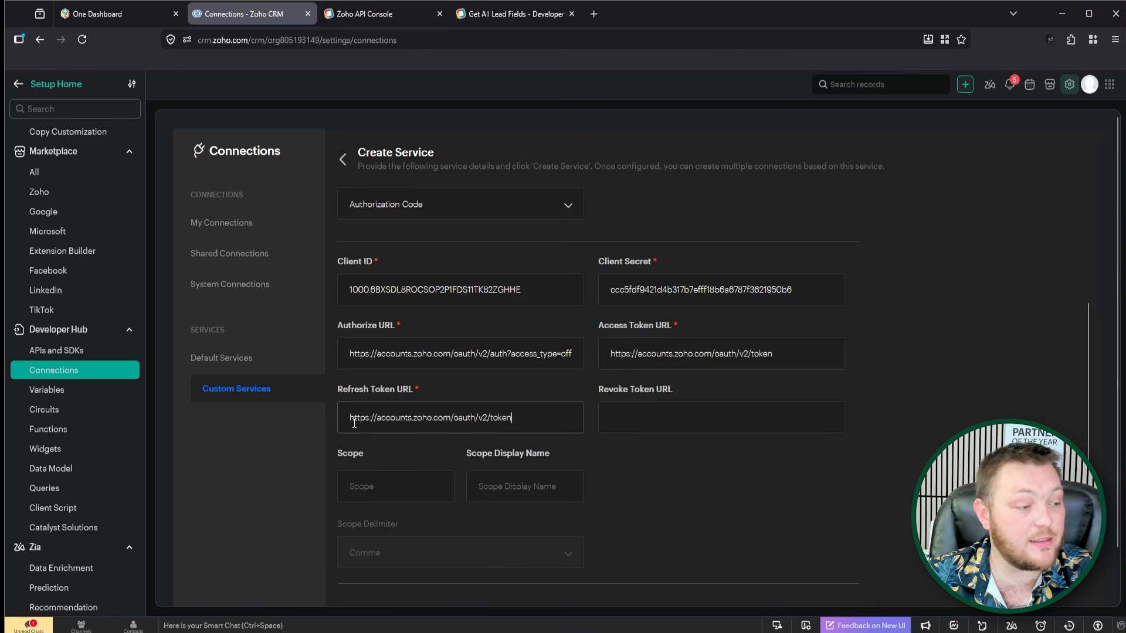
left_click(653, 419)
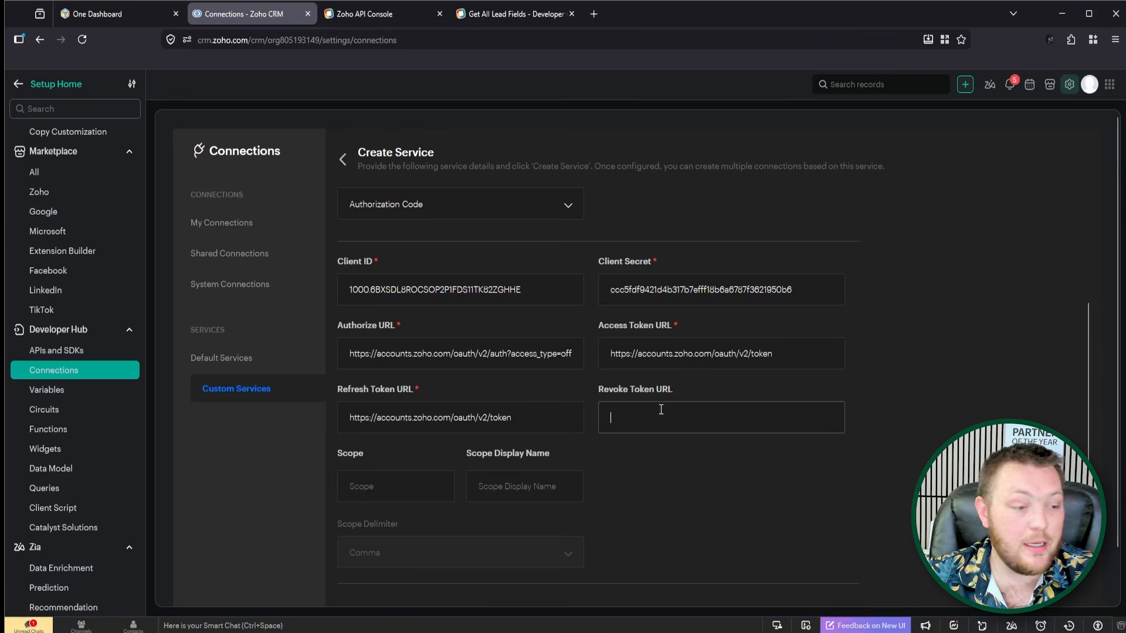
key("ctrl+v")
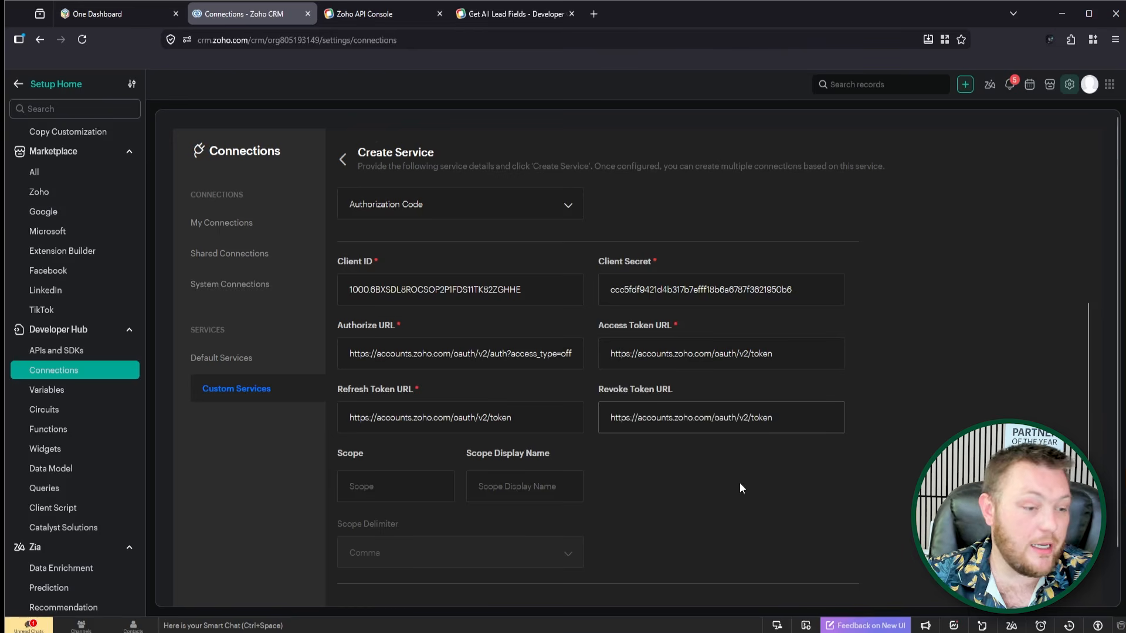
type("/revoke")
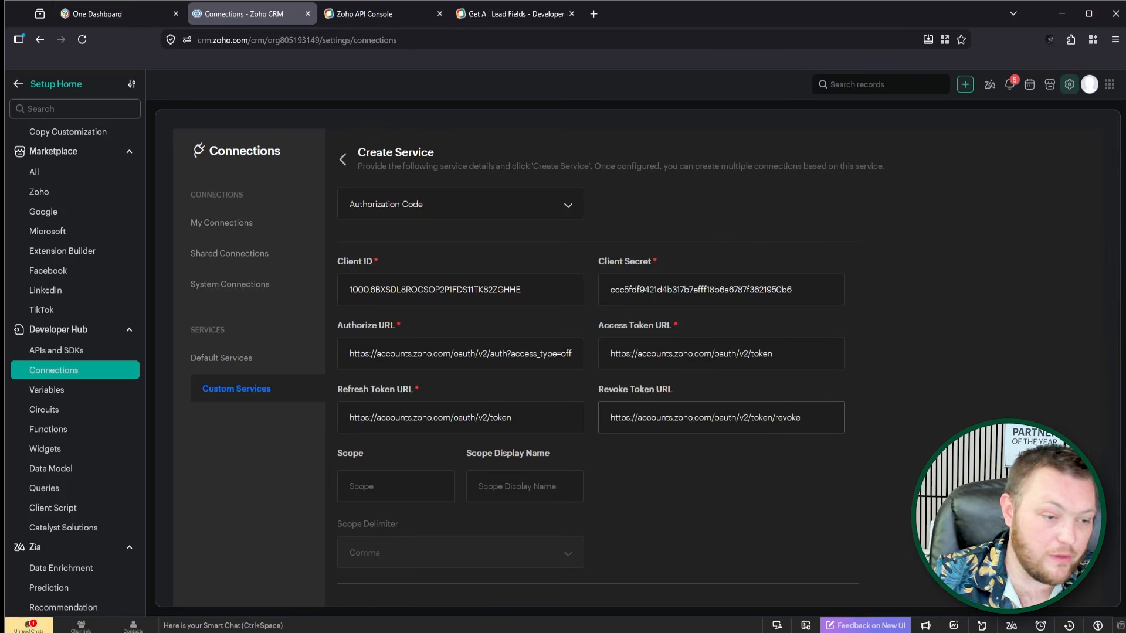
left_click(763, 571)
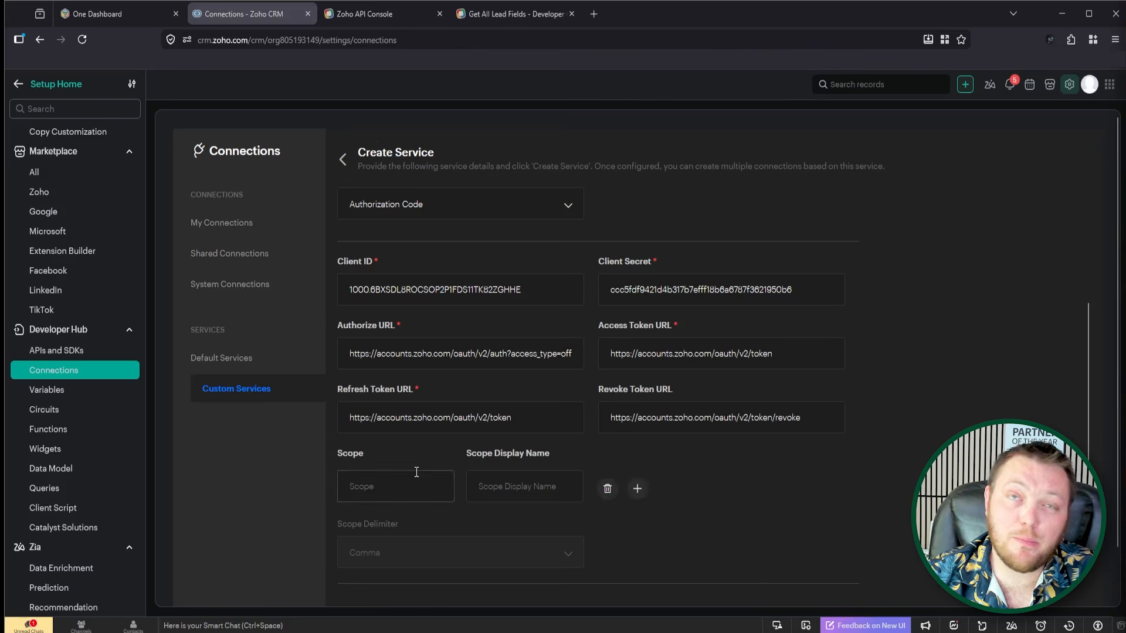
- Examine the auth path and the access_type and prompt parameters in the Authorize URL, and review the rest of the service form
double_click(503, 353)
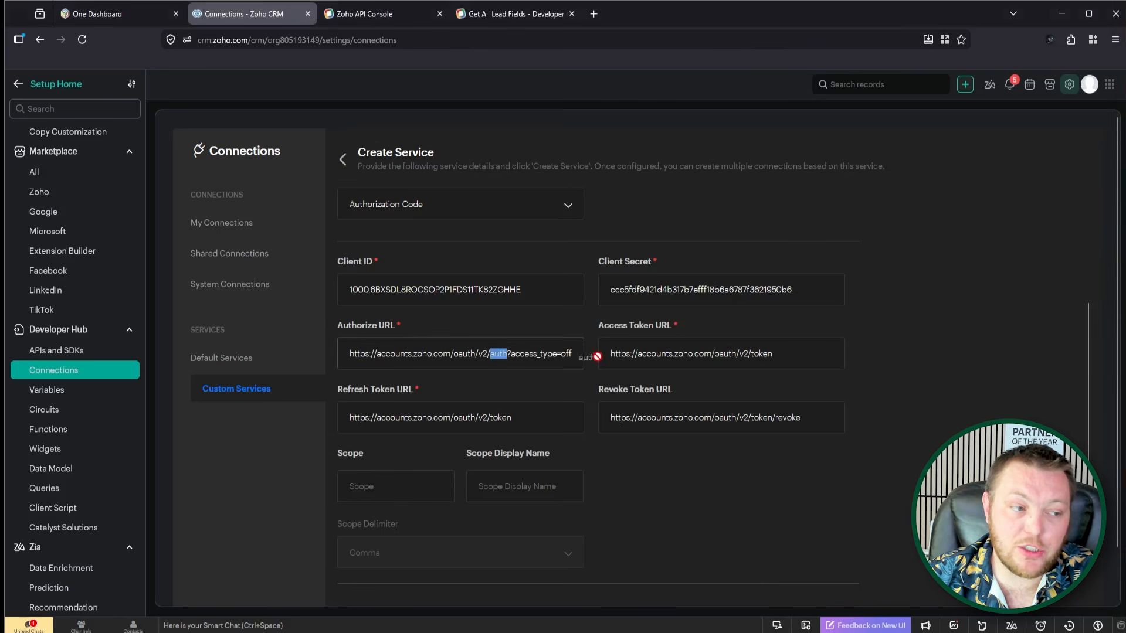
left_click(519, 356)
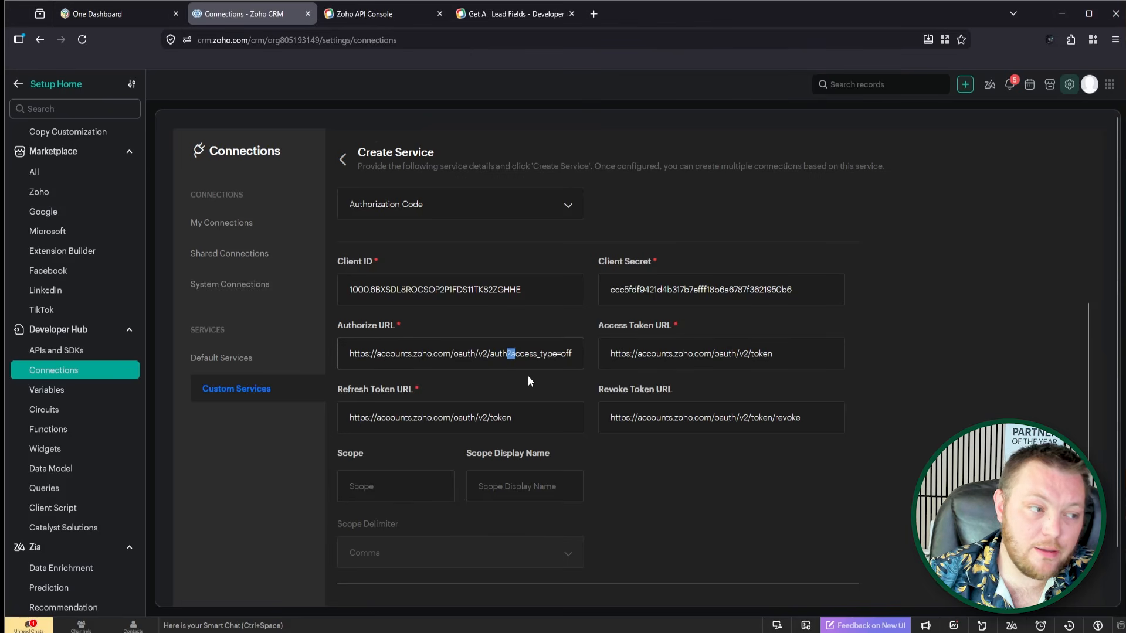
key("shift+Right")
key("shift+Right")
key("shift+Right")
key("shift+Right")
key("shift+Right")
key("shift+Right")
key("shift+Right")
key("shift+Right")
key("shift+Right")
key("shift+Right")
key("shift+Right")
key("shift+Right")
key("shift+Right")
key("shift+Right")
key("shift+Right")
key("shift+Right")
key("shift+Right")
key("shift+Right")
key("shift+Right")
key("shift+Right")
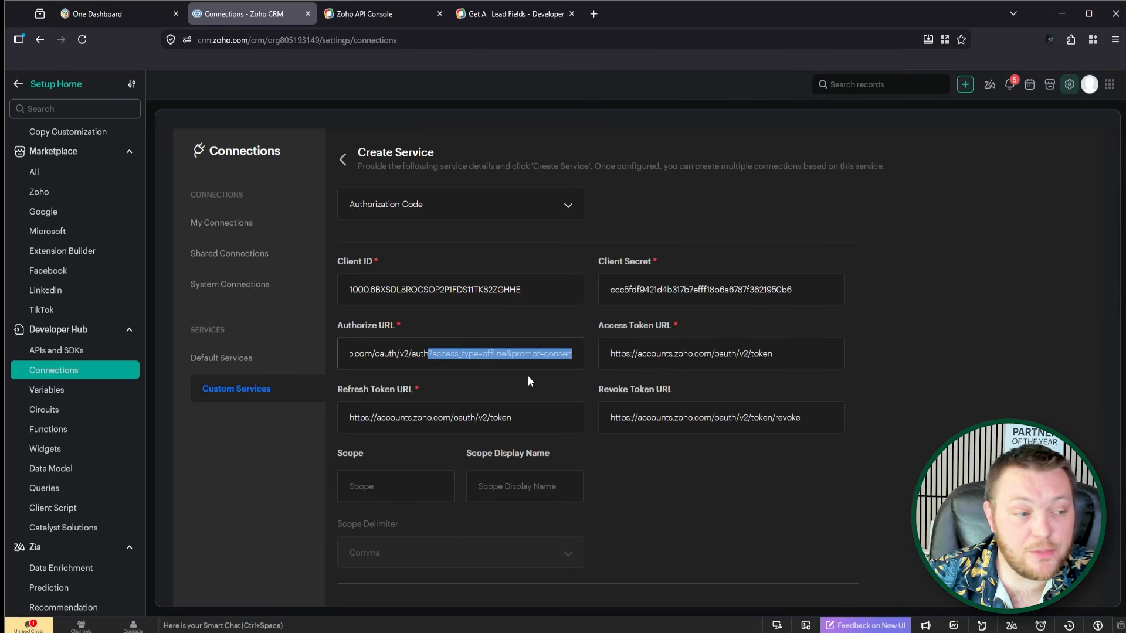
key("shift+Right")
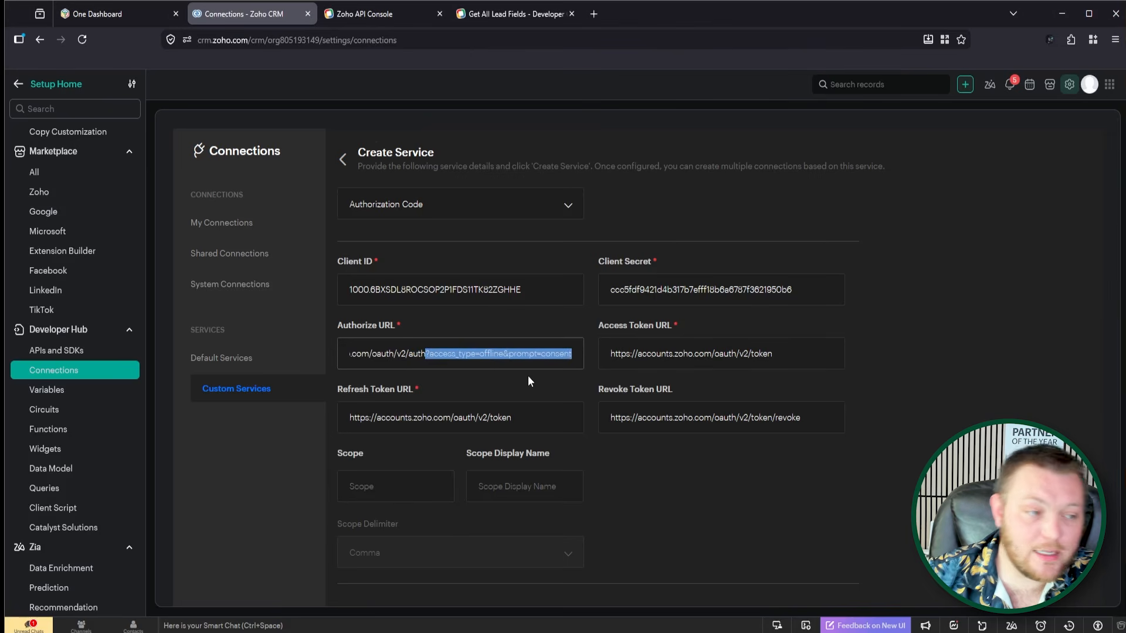
left_click(572, 353)
left_click_drag(572, 352, 428, 366)
left_click(428, 366)
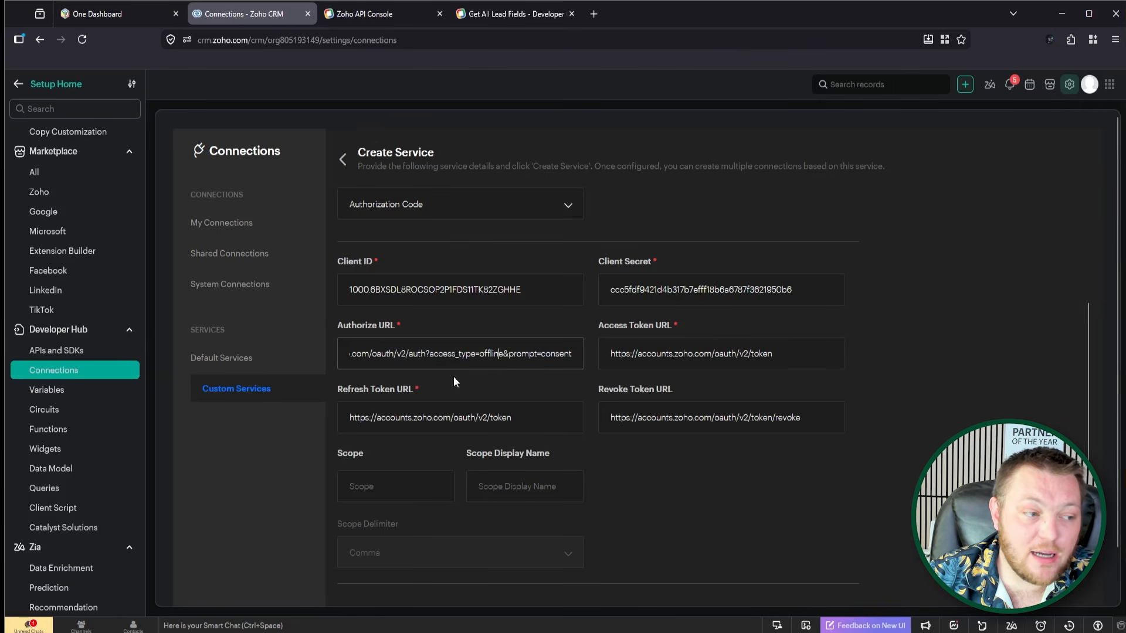
left_click(502, 363)
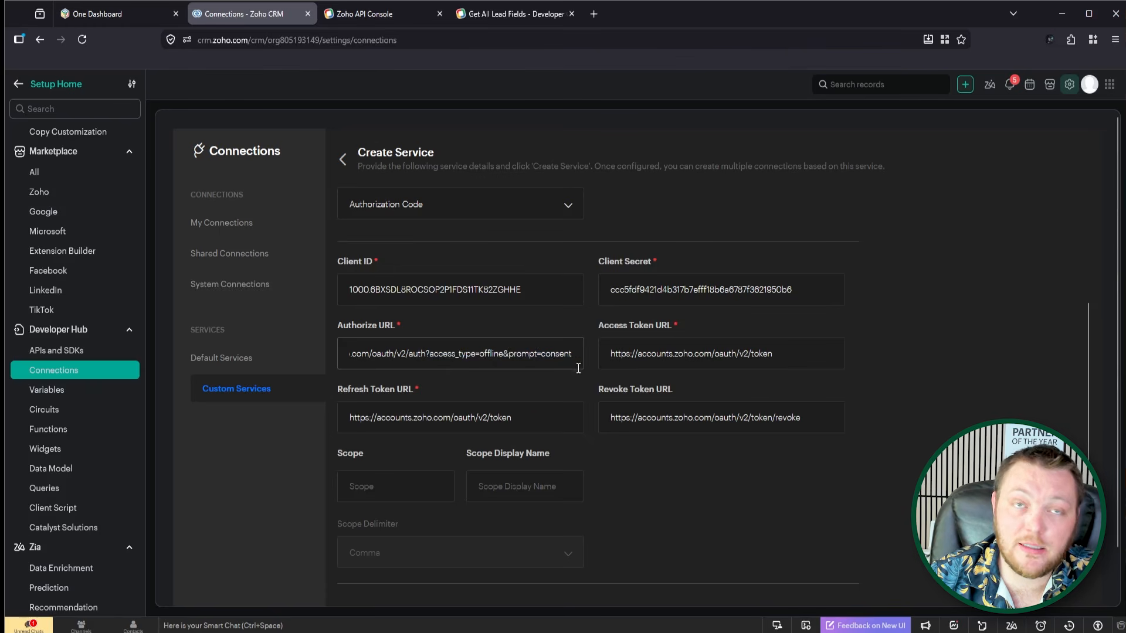
left_click_drag(578, 354, 426, 360)
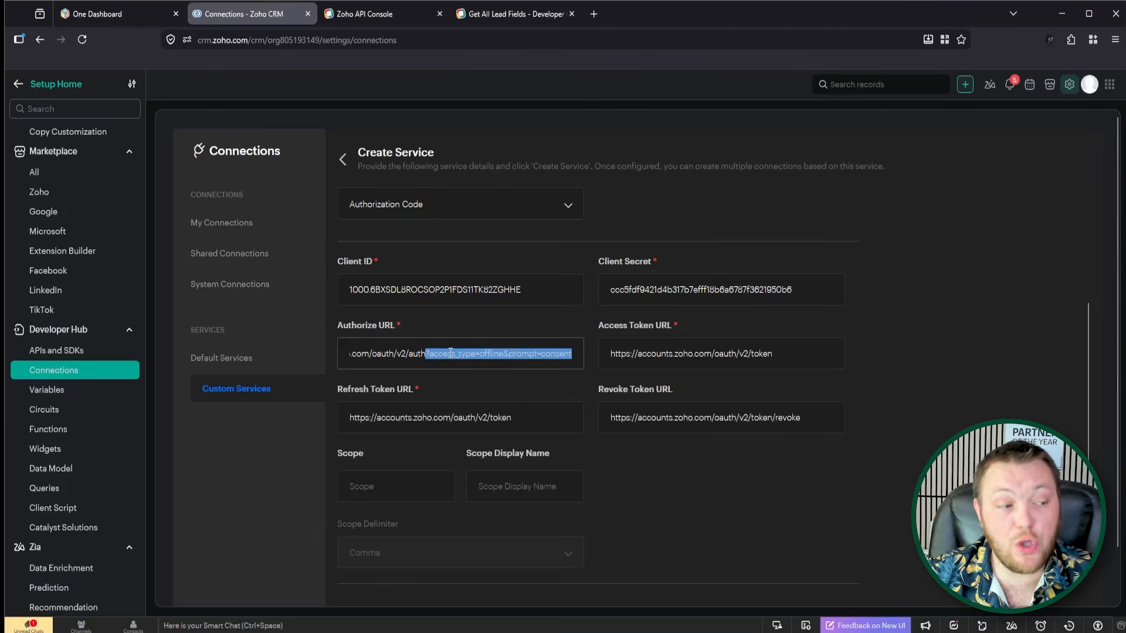
left_click(454, 354)
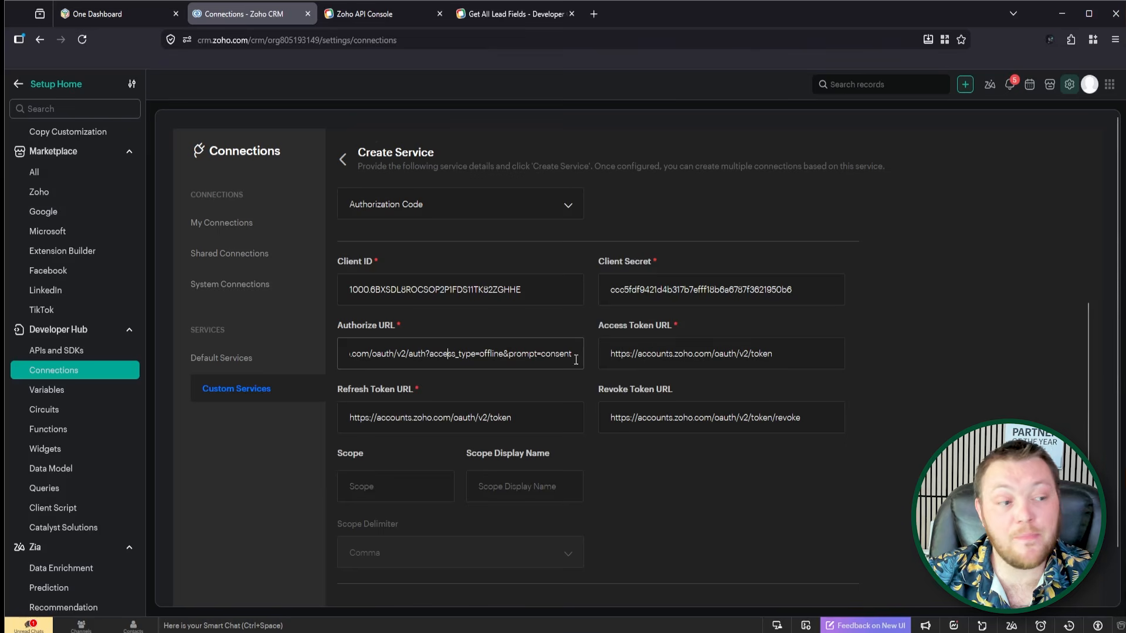
left_click_drag(574, 354, 426, 379)
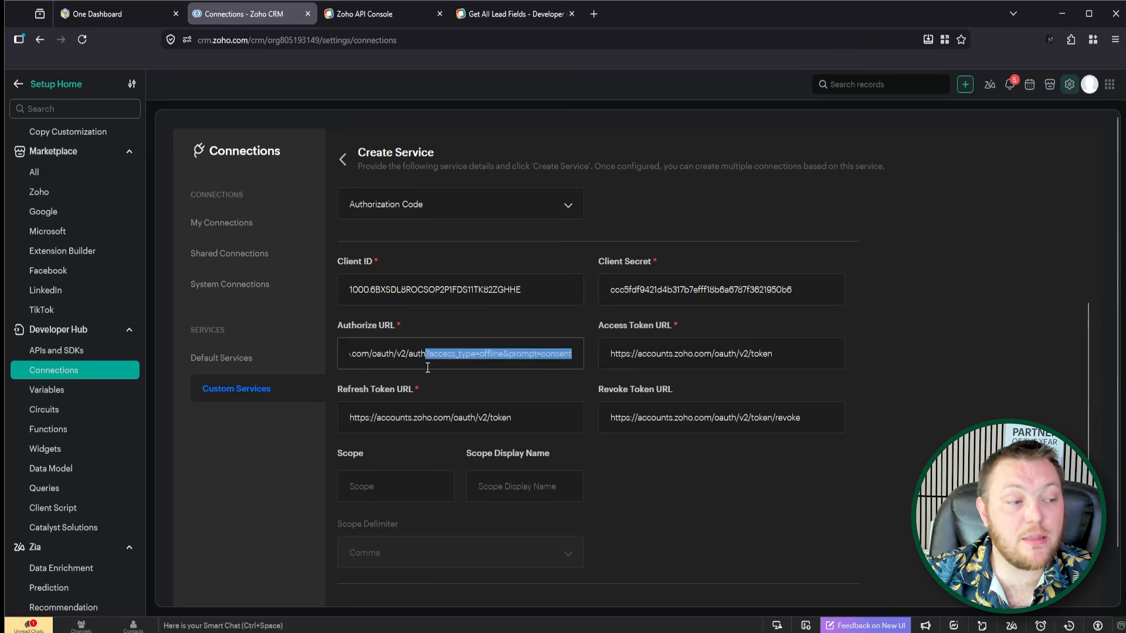
left_click(577, 355)
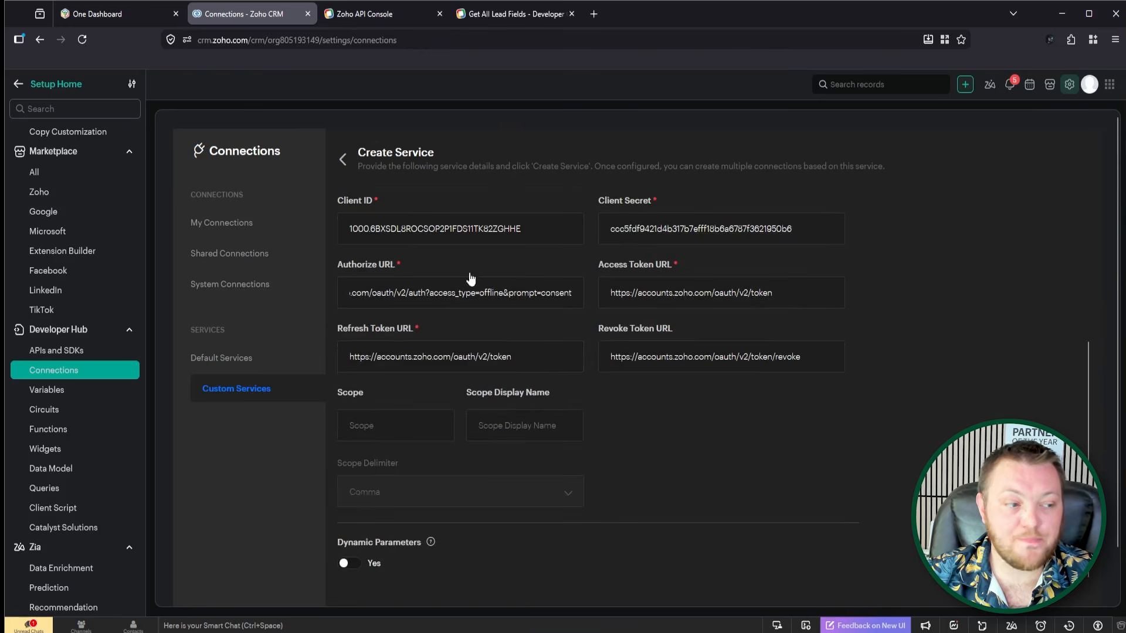
scroll(423, 502, "up", 3)
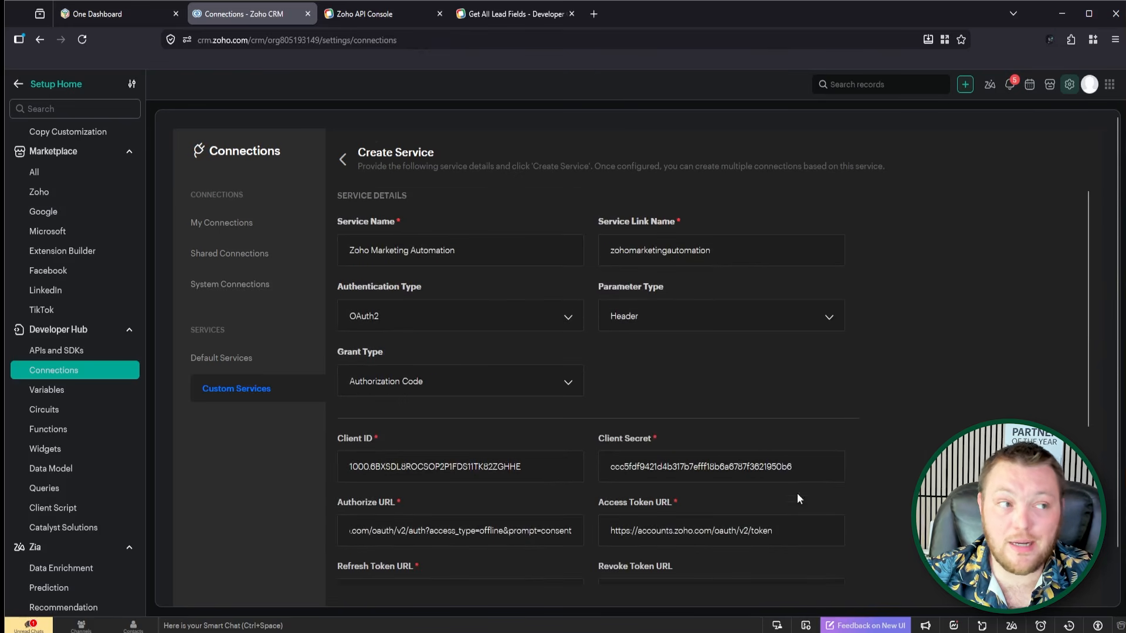
scroll(789, 489, "down", 5)
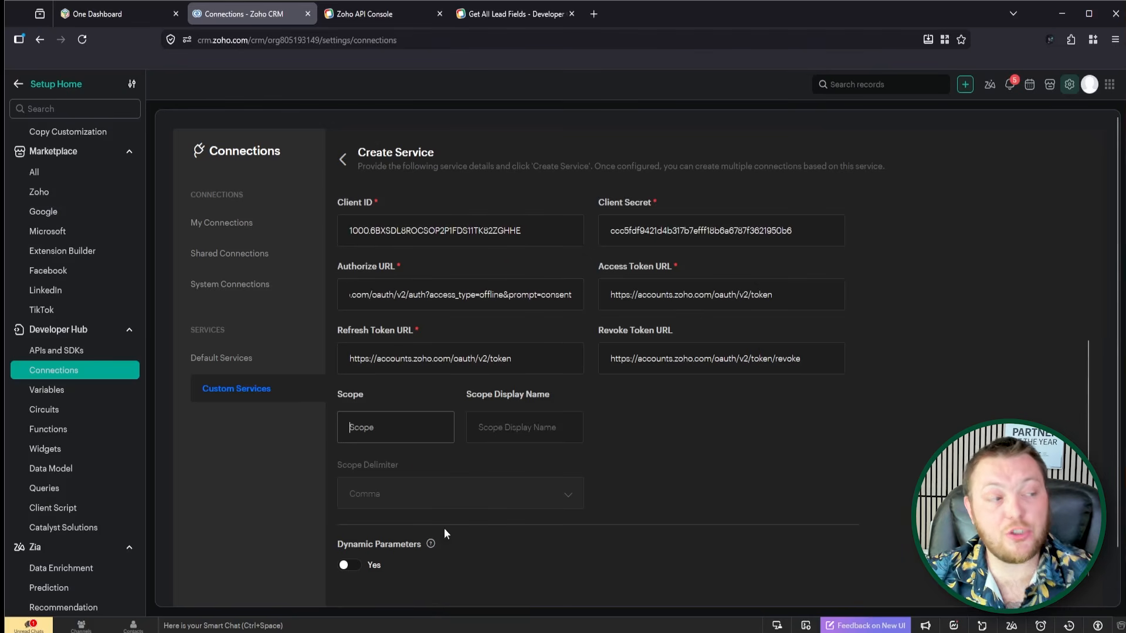
- In the Marketing Automation developer documentation, check the alternative scope for lead fields and open the Scope section of Using Access Token
left_click(512, 17)
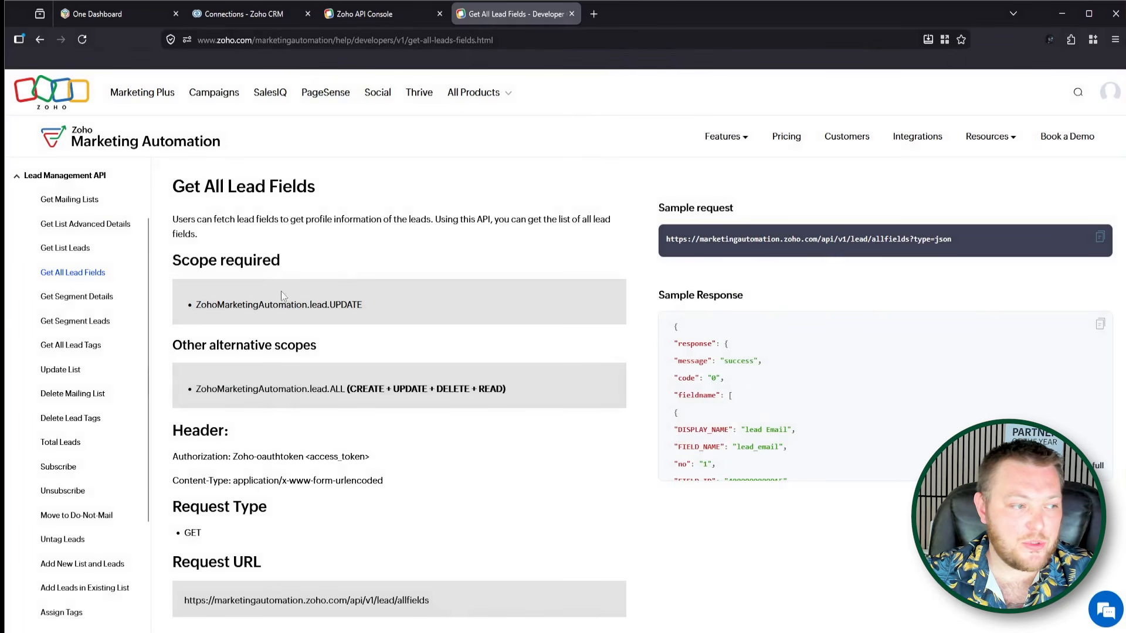
left_click_drag(345, 390, 207, 386)
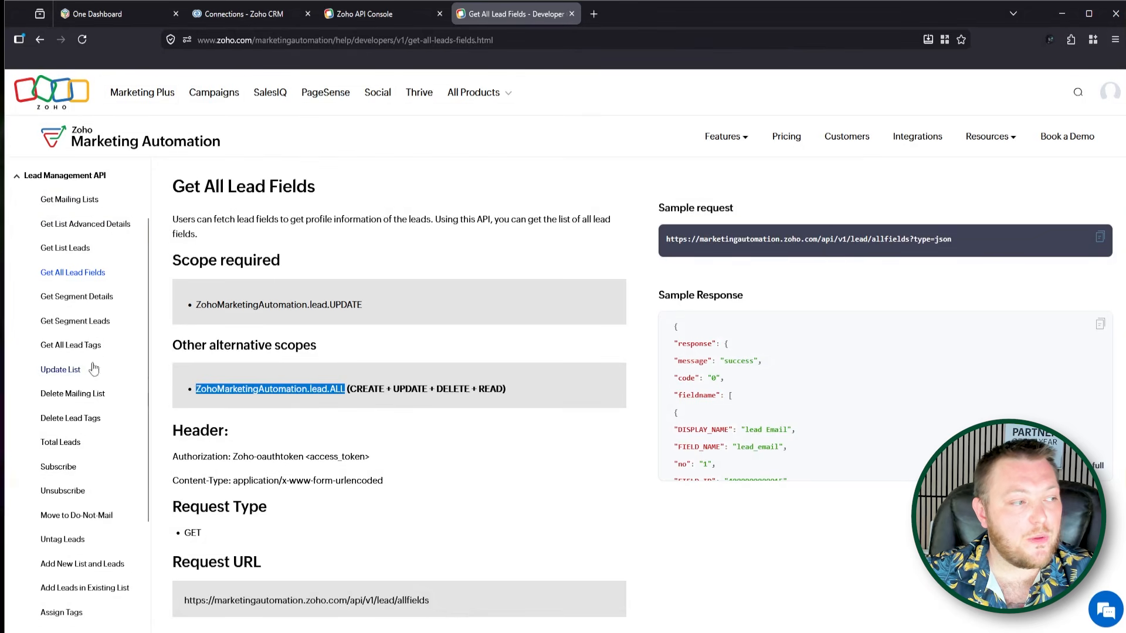
scroll(76, 294, "up", 2)
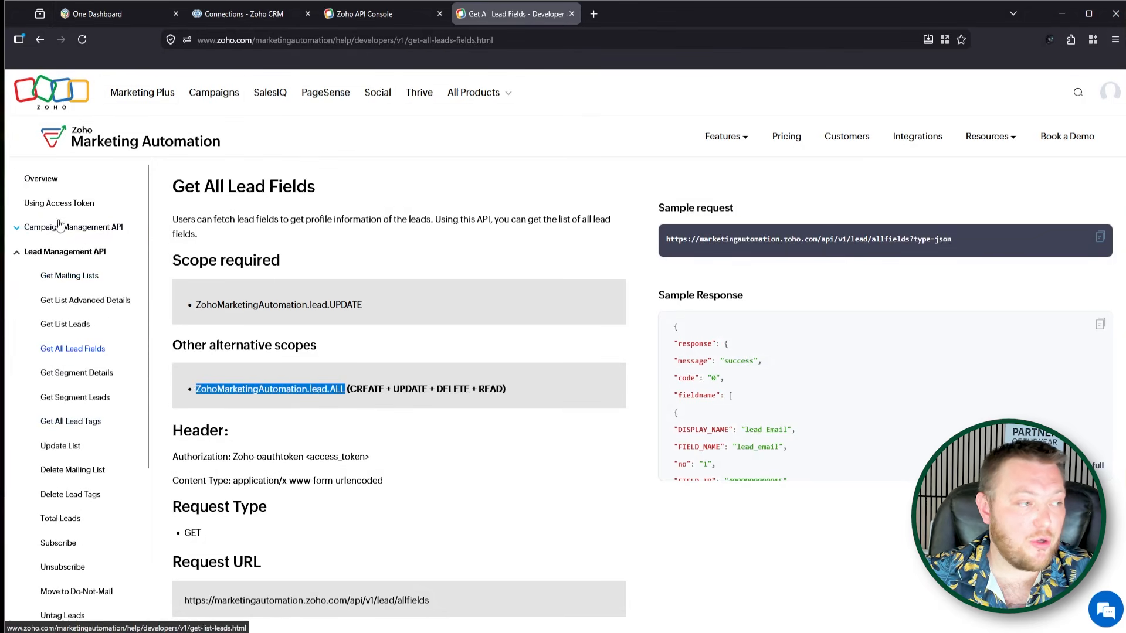
left_click(59, 227)
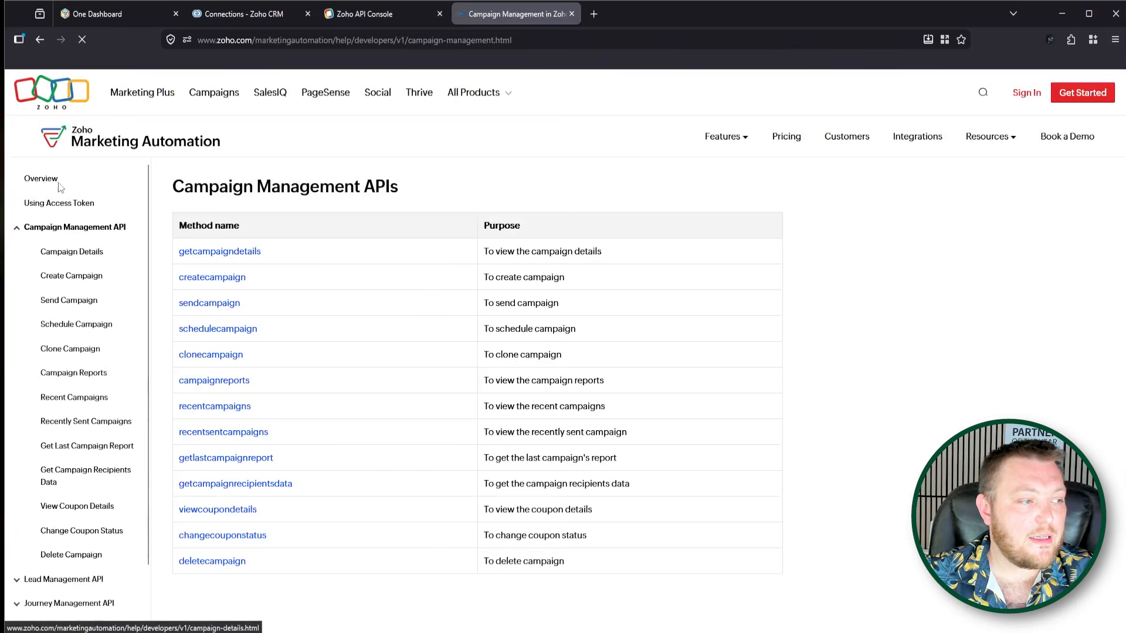
left_click(88, 202)
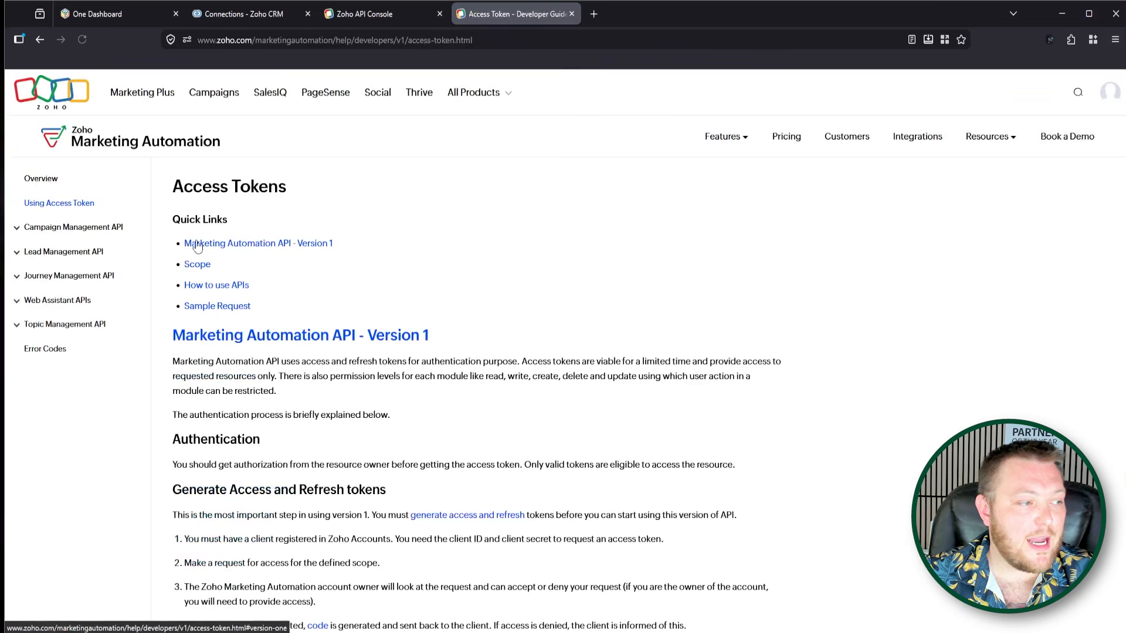
left_click(200, 264)
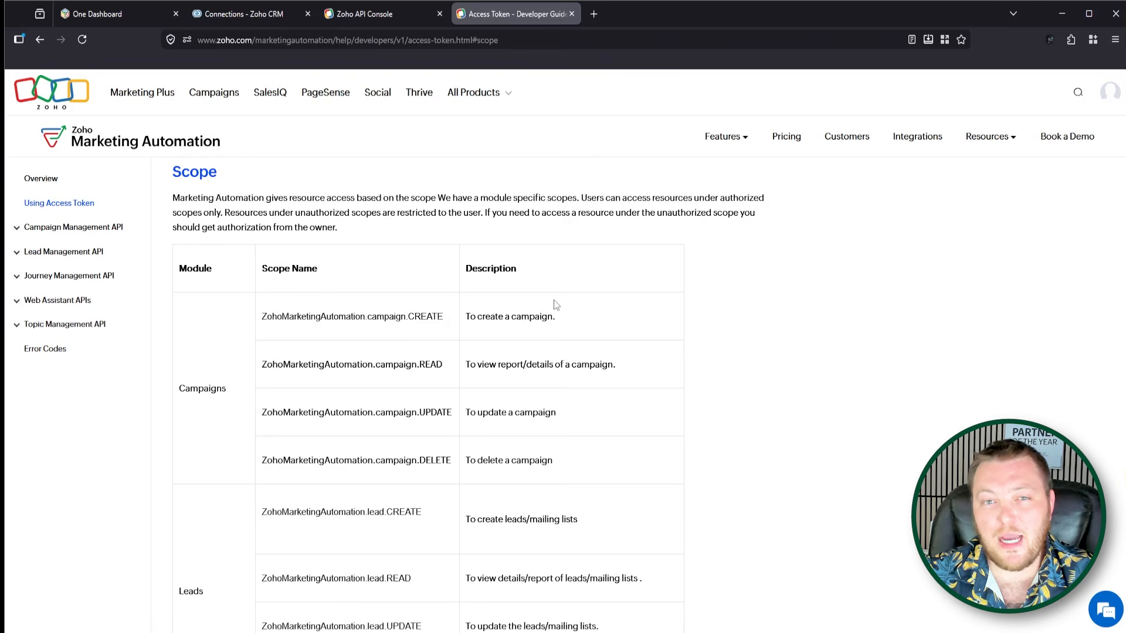
- Examine the campaign, lead, journey and web assistant scopes plus the additional scopes, and switch to the API Console
scroll(553, 300, "down", 3)
scroll(441, 324, "up", 3)
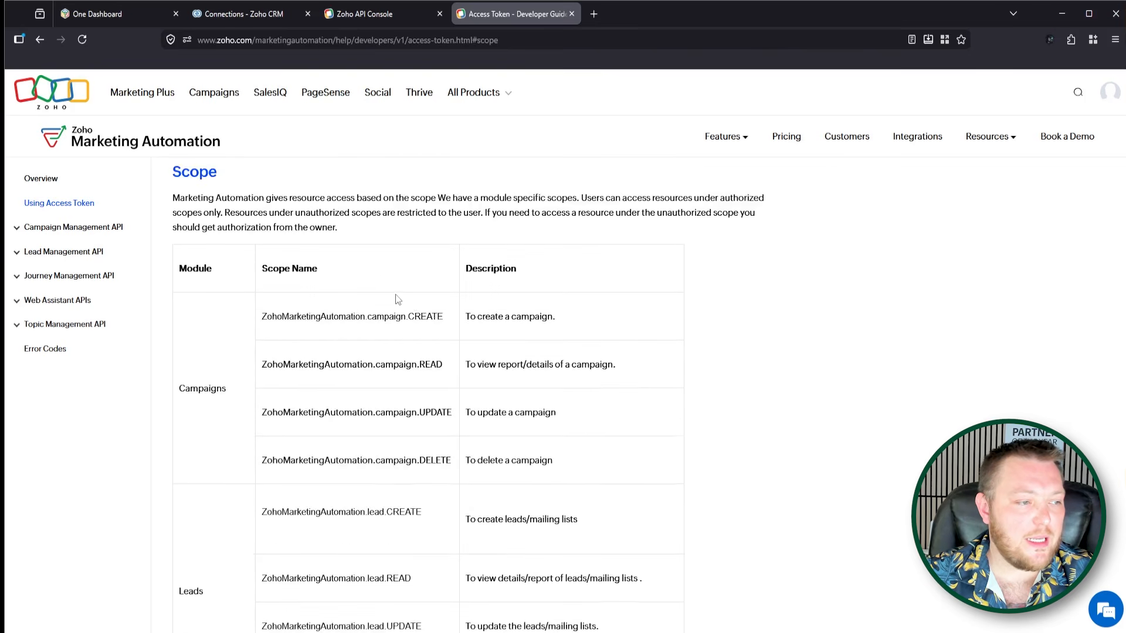
scroll(417, 375, "down", 5)
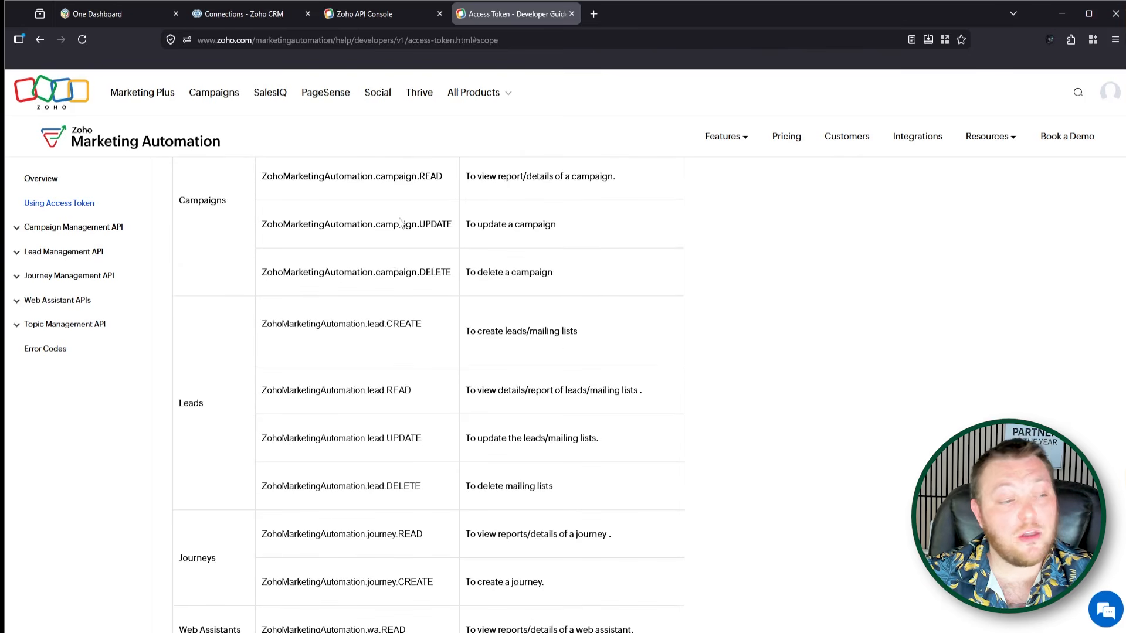
scroll(492, 220, "down", 1)
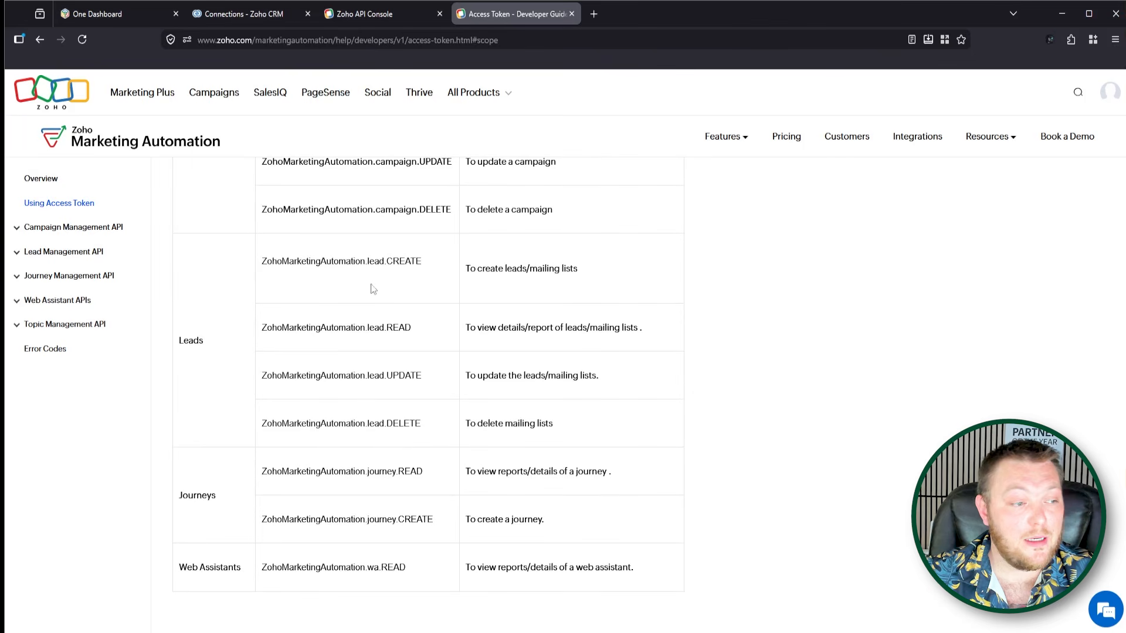
scroll(616, 375, "down", 4)
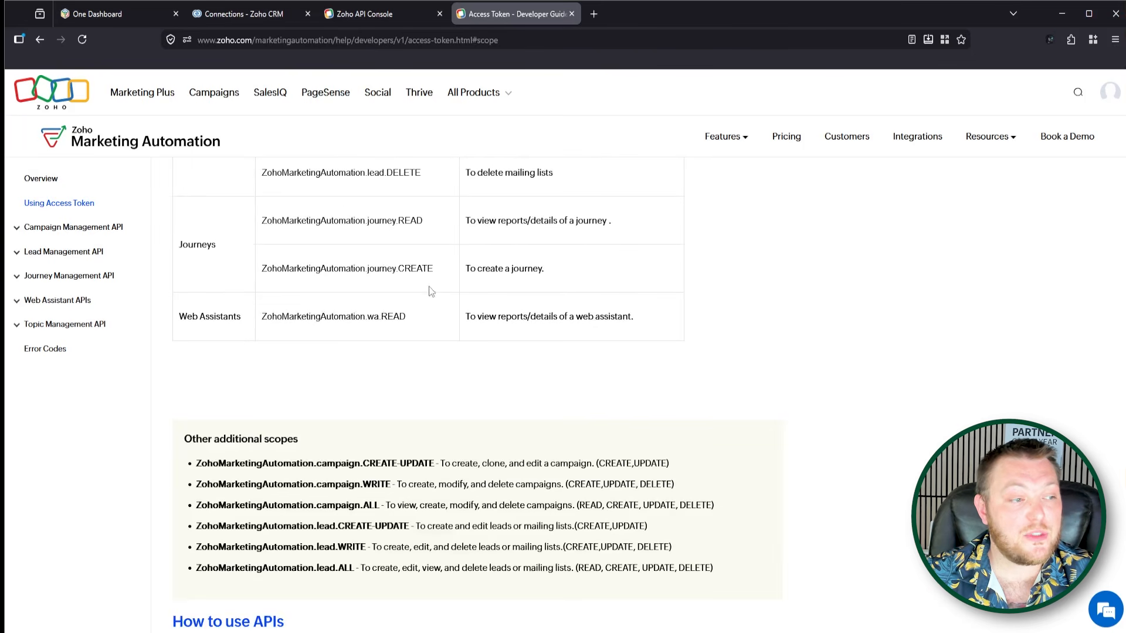
scroll(448, 364, "up", 2)
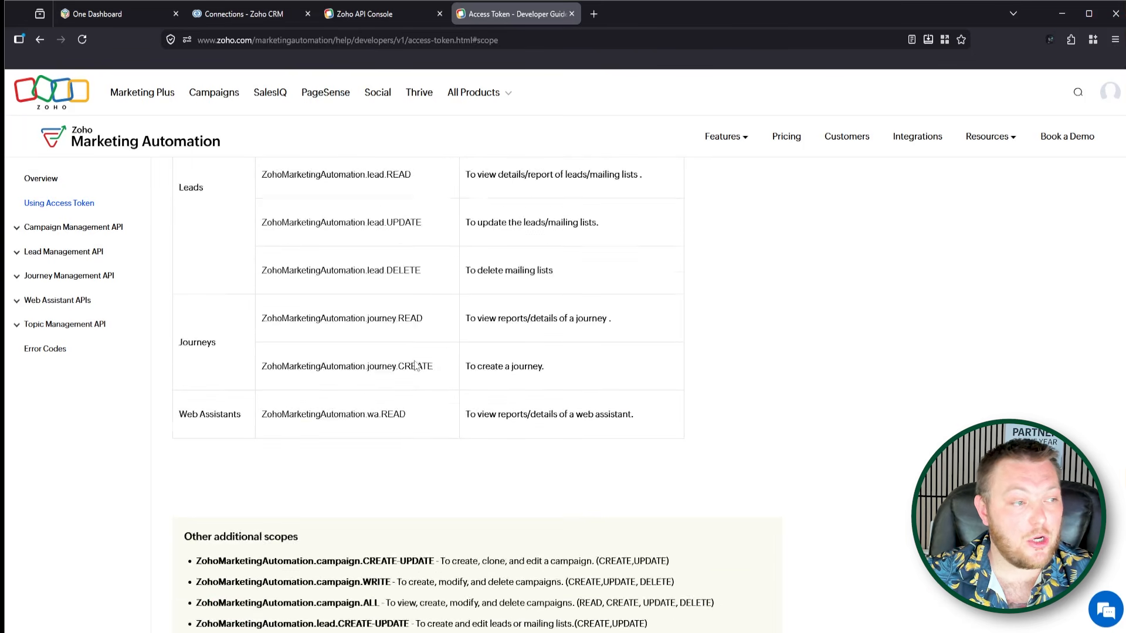
left_click_drag(432, 350, 301, 352)
scroll(271, 352, "down", 1)
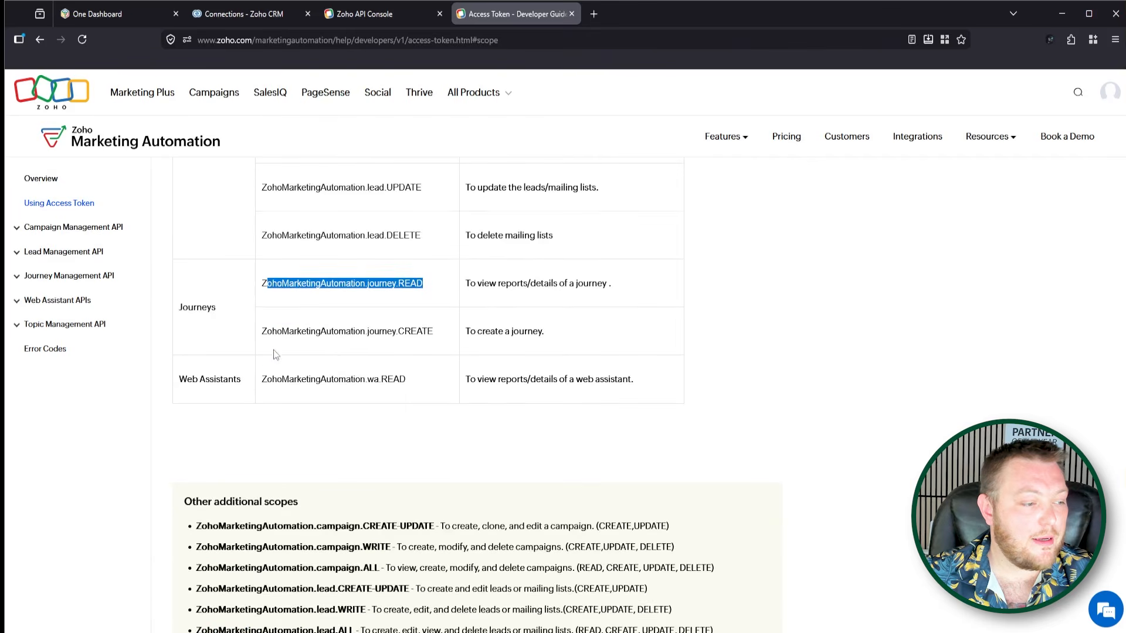
left_click(428, 366)
scroll(428, 366, "down", 2)
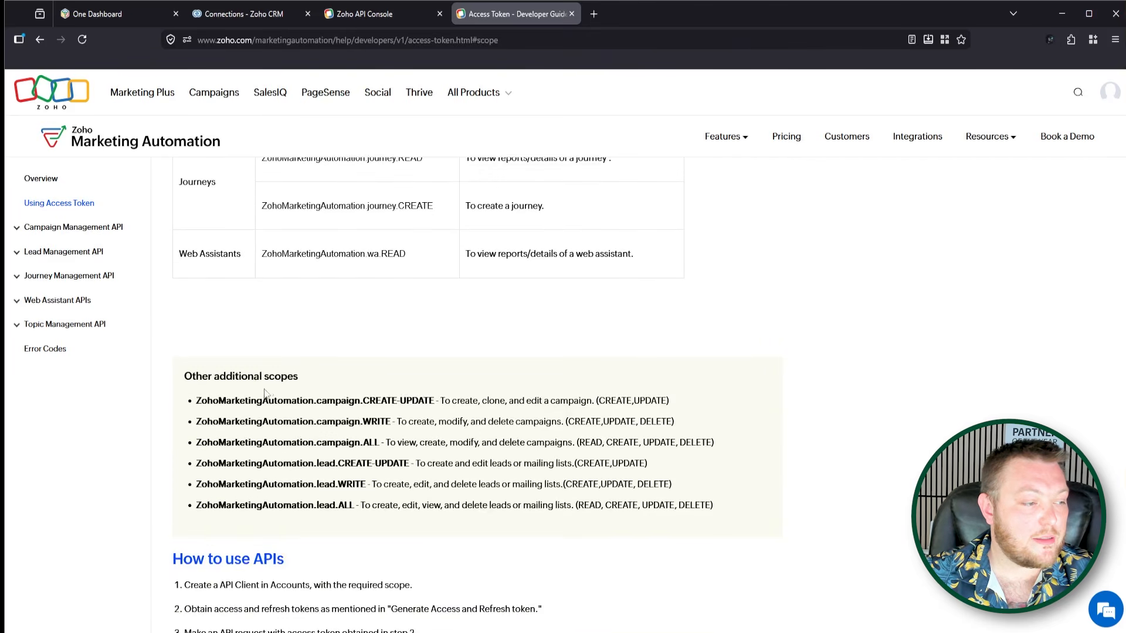
left_click_drag(378, 444, 196, 449)
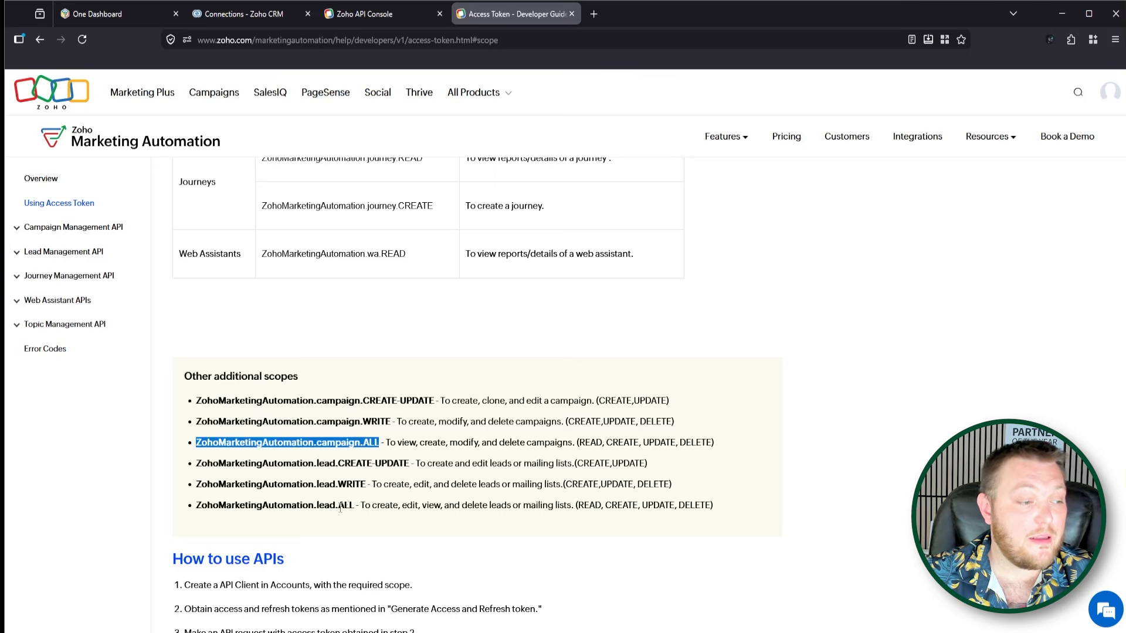
scroll(285, 432, "up", 7)
scroll(239, 424, "up", 2)
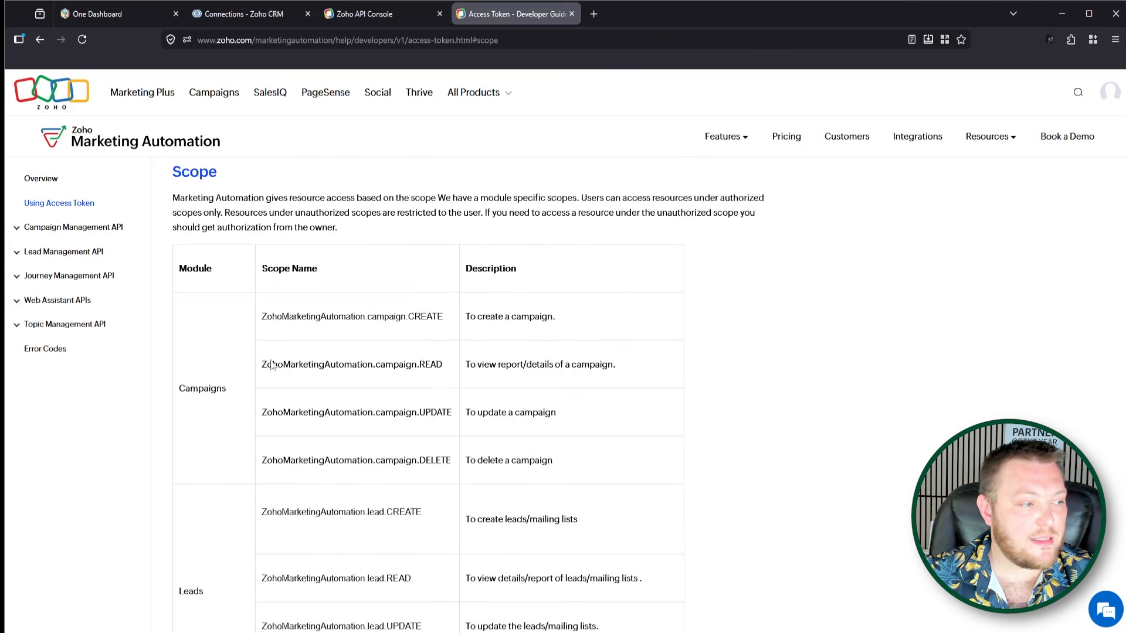
scroll(354, 440, "down", 6)
left_click(378, 13)
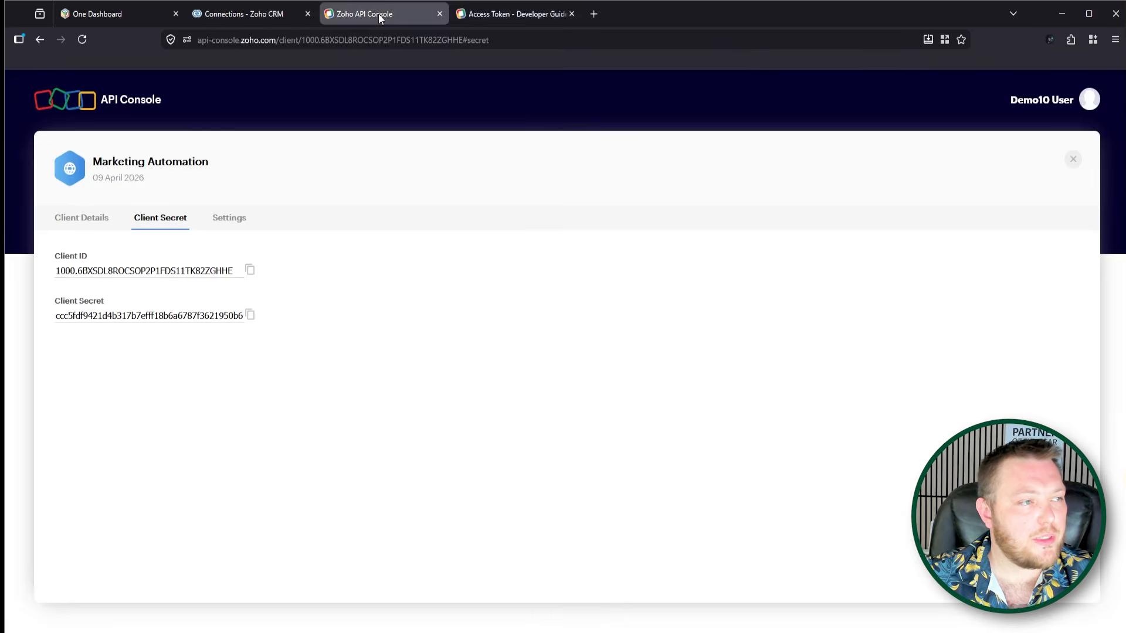
- In the CRM's Create Service form, enter ZohoMarketingAutomation.campaign.ALL as the first scope and check the entry
left_click(248, 16)
left_click(373, 422)
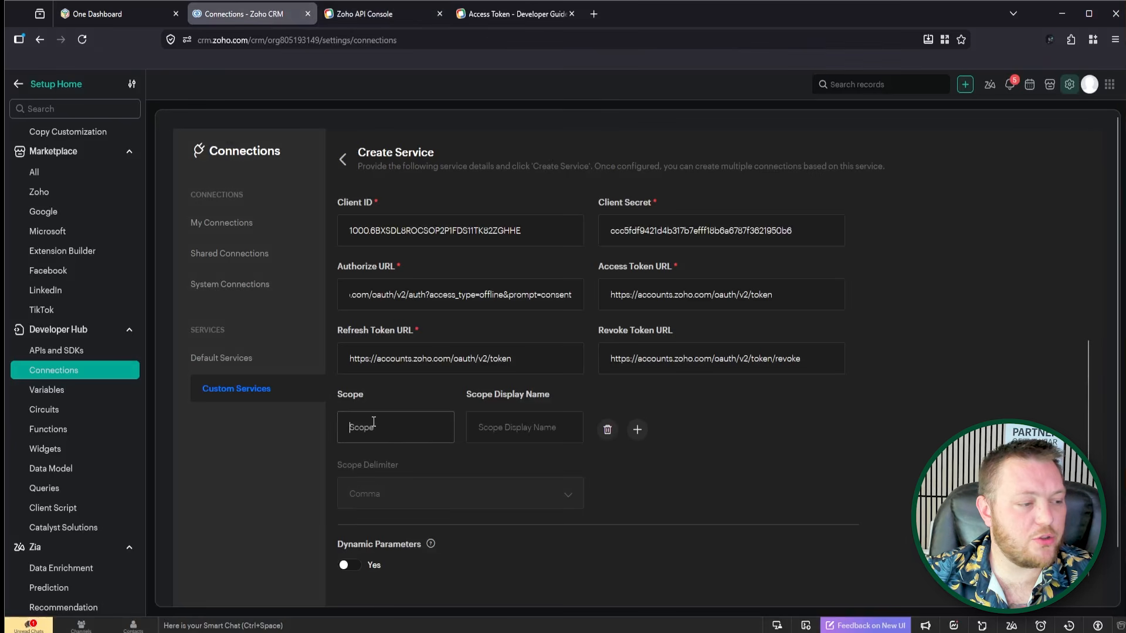
key("ctrl+v")
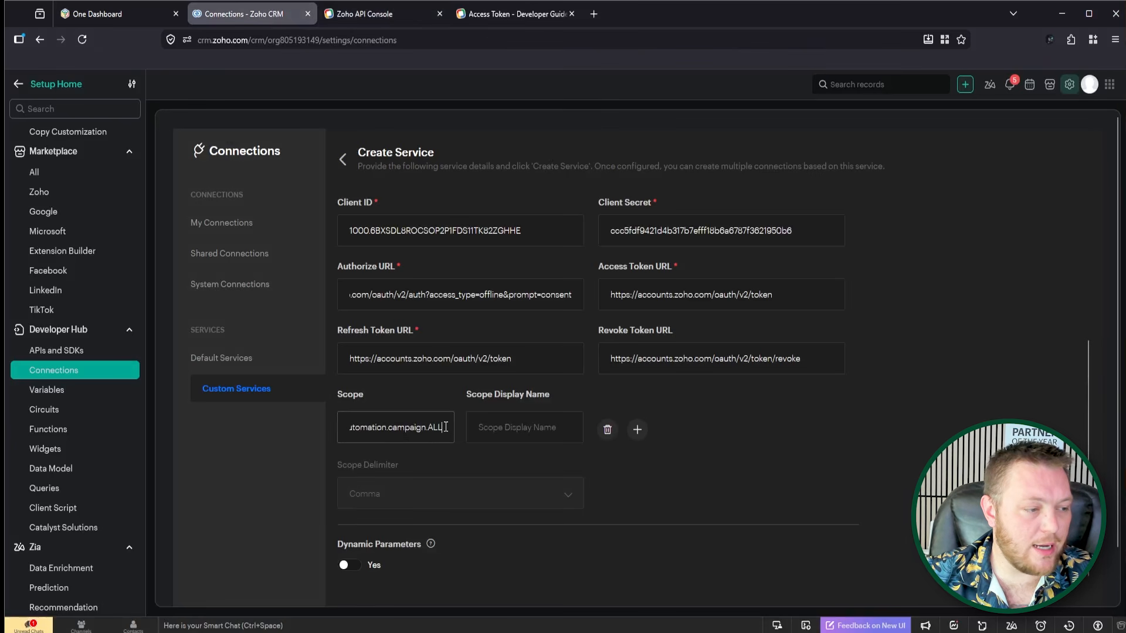
left_click_drag(445, 427, 261, 419)
left_click(365, 431)
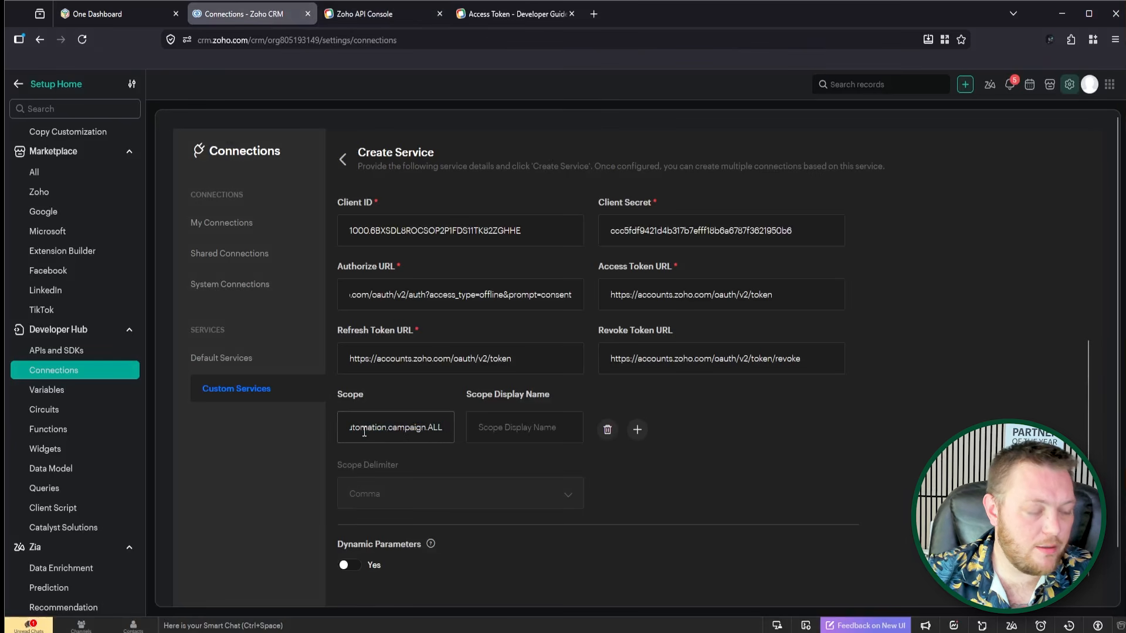
key("ctrl+Left")
key("ctrl+Right")
key("ctrl+Right")
key("ctrl+Right")
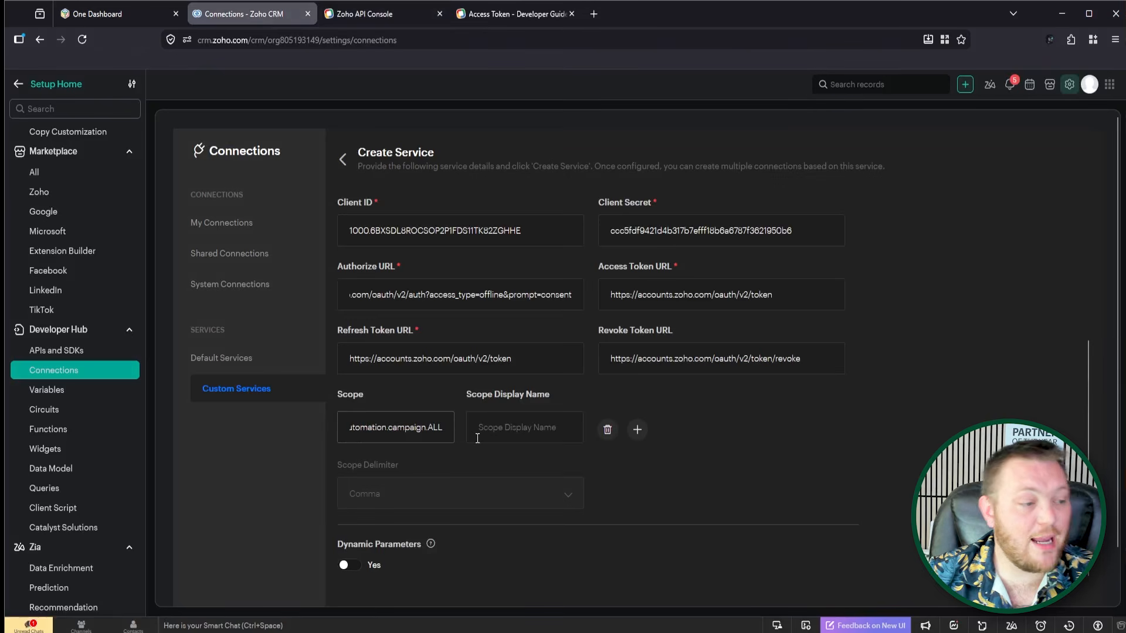
- Add a second scope row and fill it with ZohoMarketingAutomation.lead.ALL, copied from the documentation's additional scopes
left_click(638, 430)
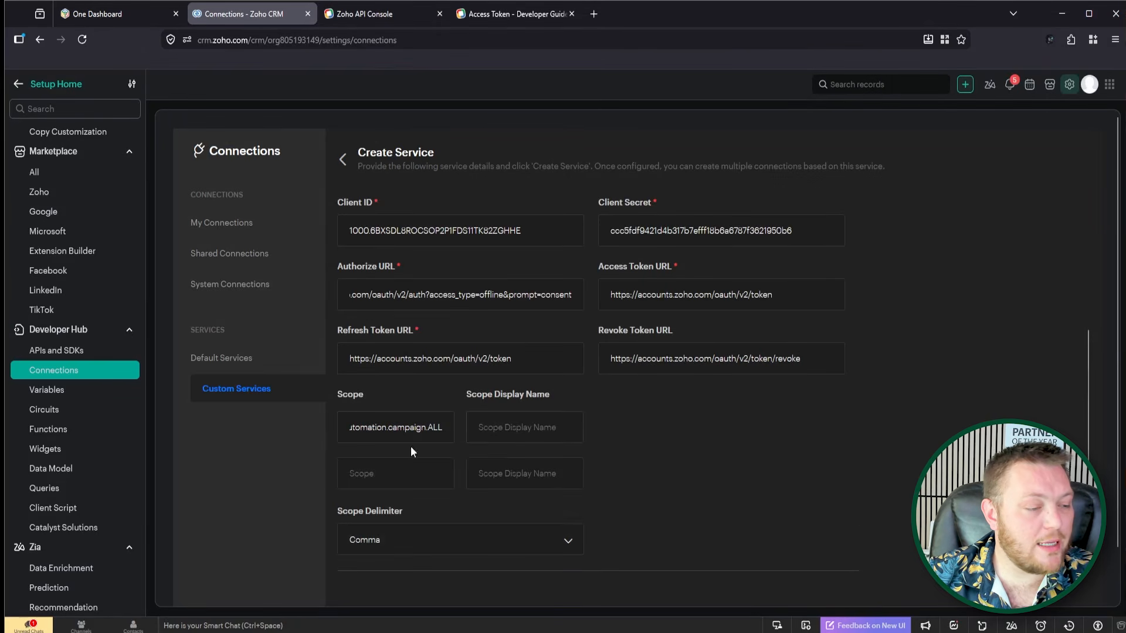
left_click(512, 18)
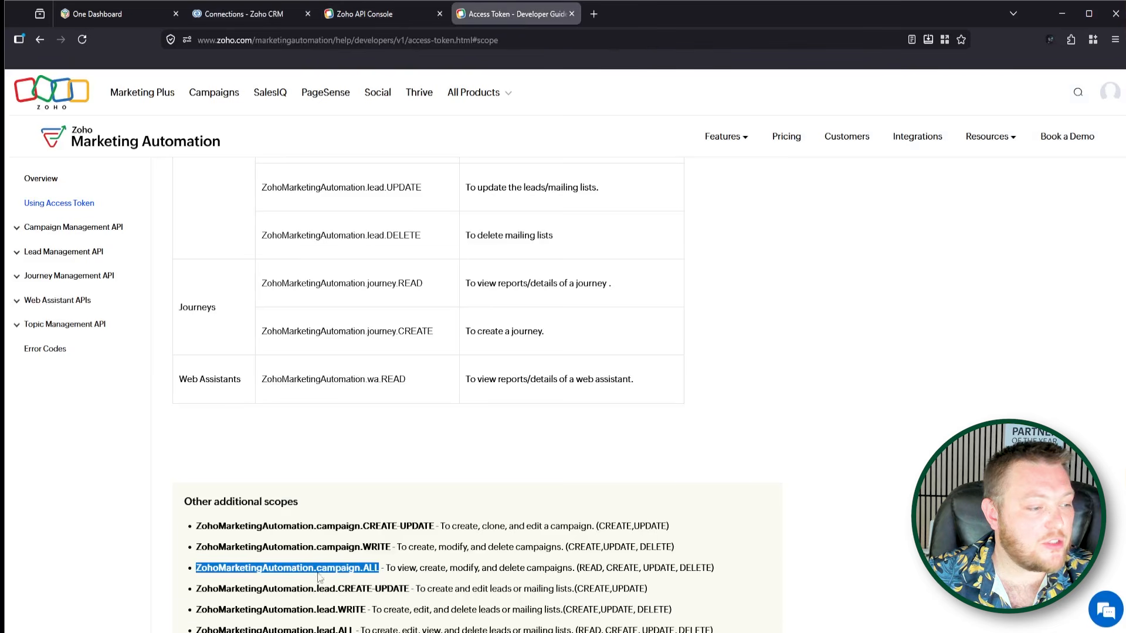
scroll(337, 568, "down", 1)
left_click_drag(353, 568, 197, 572)
key("ctrl+c")
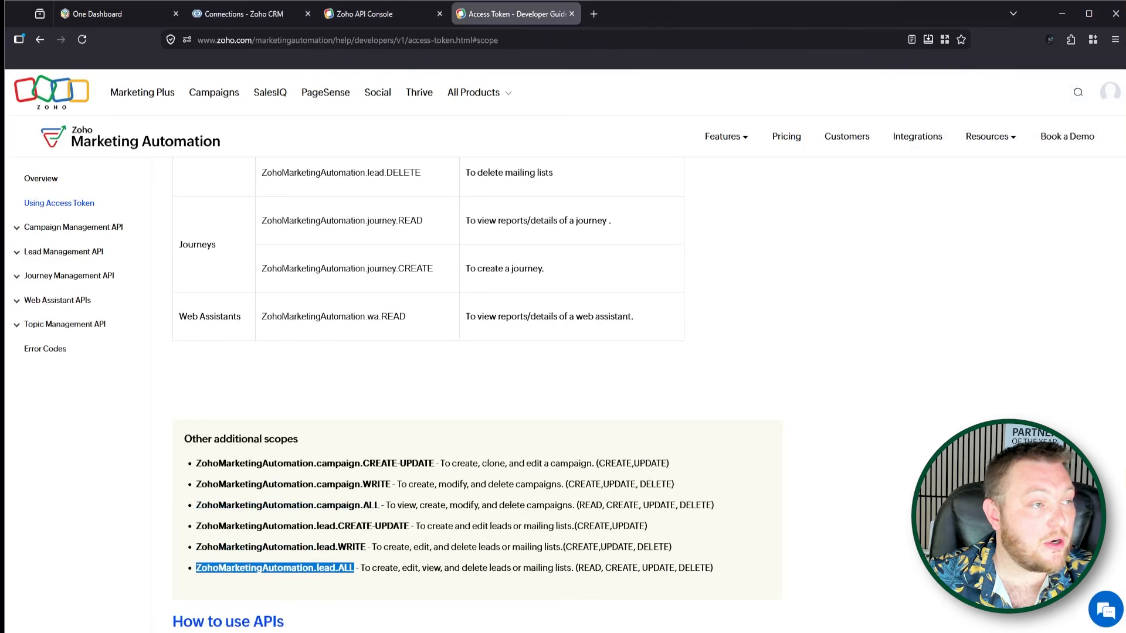
left_click(373, 15)
left_click(241, 15)
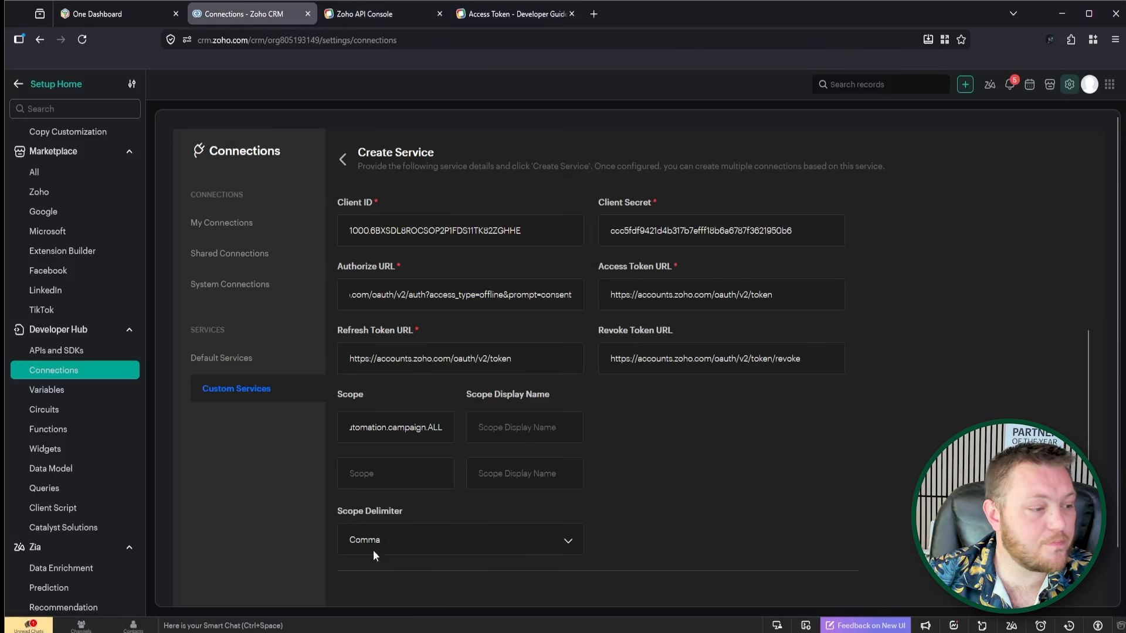
left_click(410, 466)
key("ctrl+v")
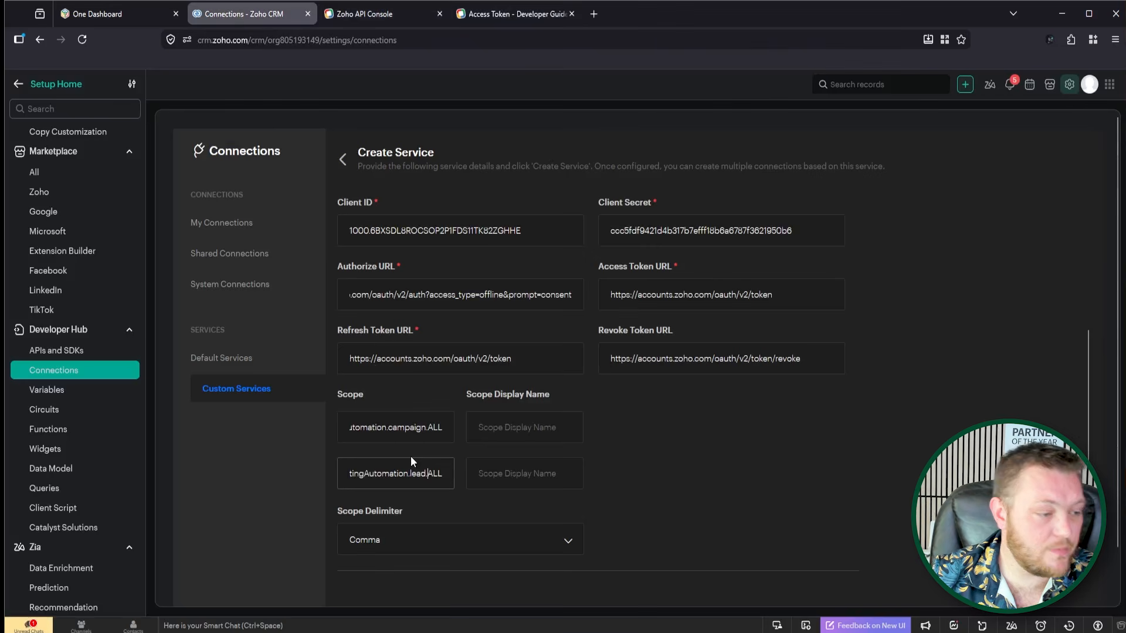
key("Home")
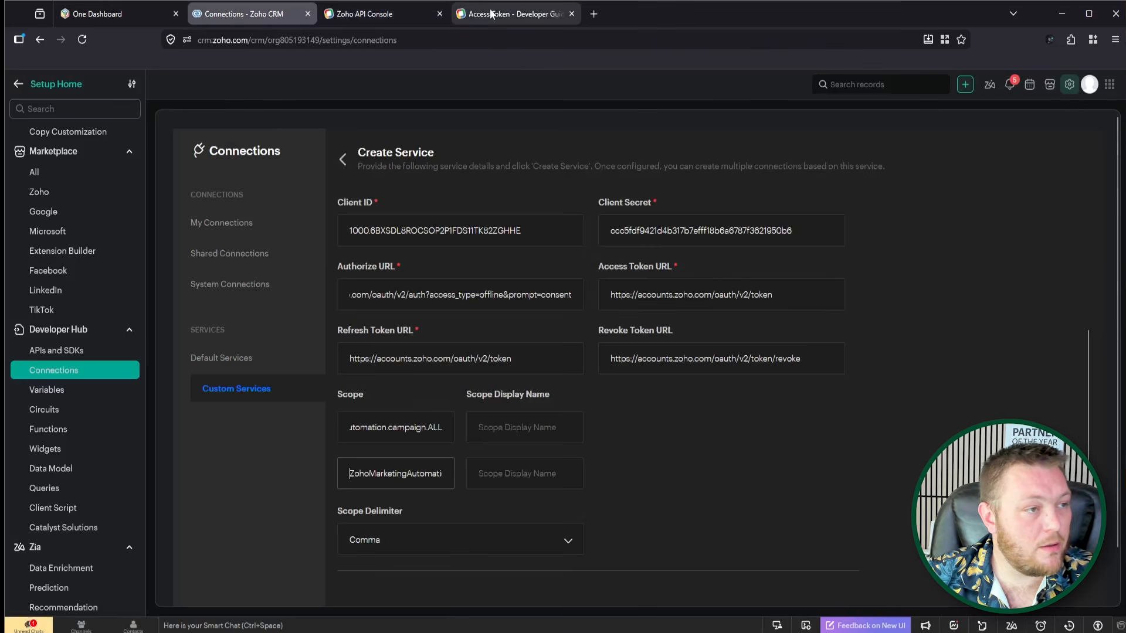
- Copy ZohoMarketingAutomation.journey.READ from the documentation's Journeys scopes and add it to the service as a third scope
left_click(510, 13)
scroll(472, 168, "up", 6)
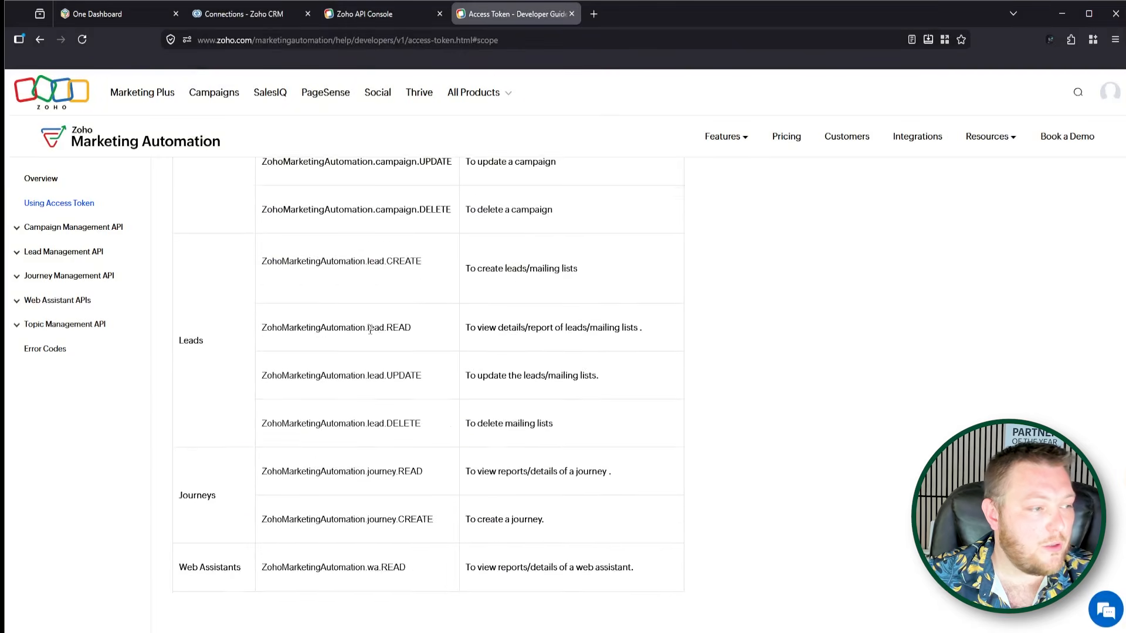
scroll(377, 355, "down", 3)
left_click_drag(431, 418, 228, 423)
key("ctrl+c")
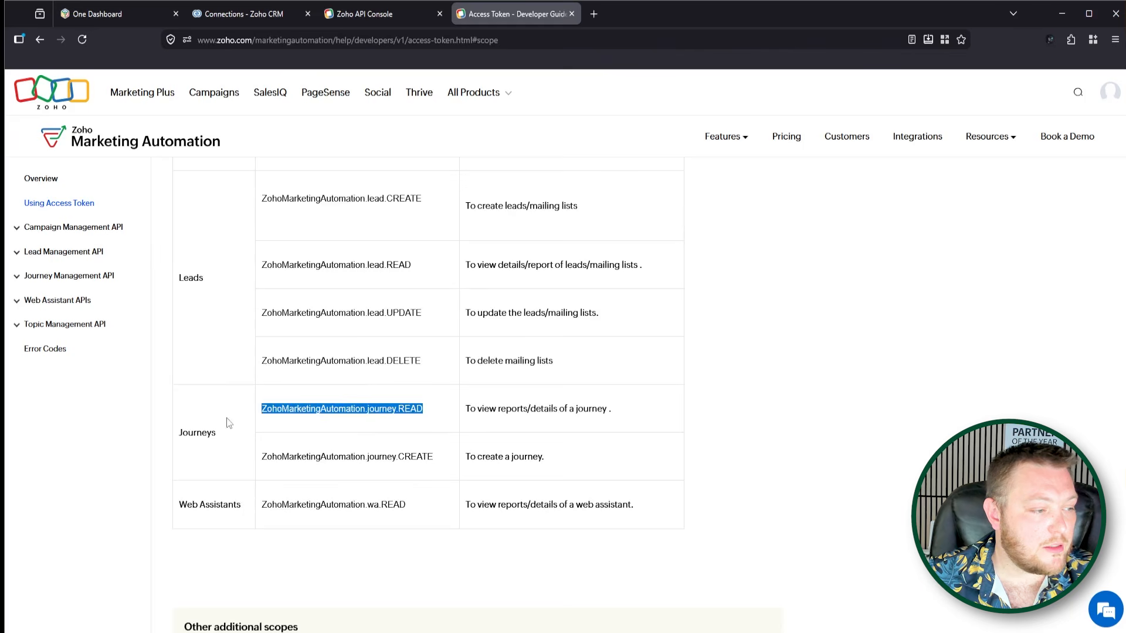
left_click(364, 13)
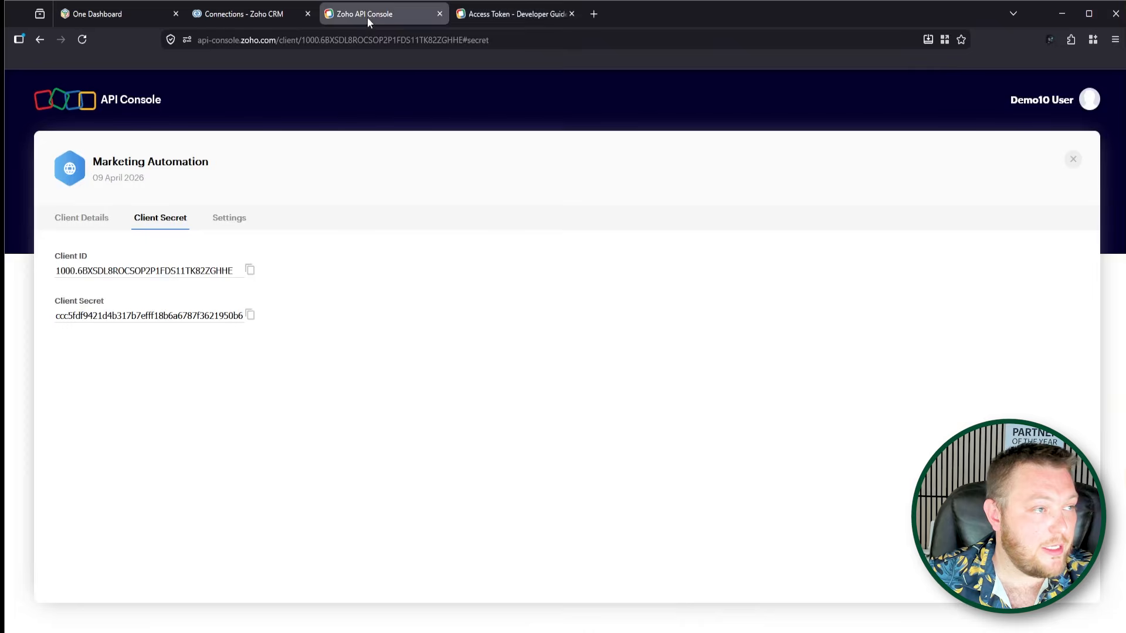
left_click(229, 13)
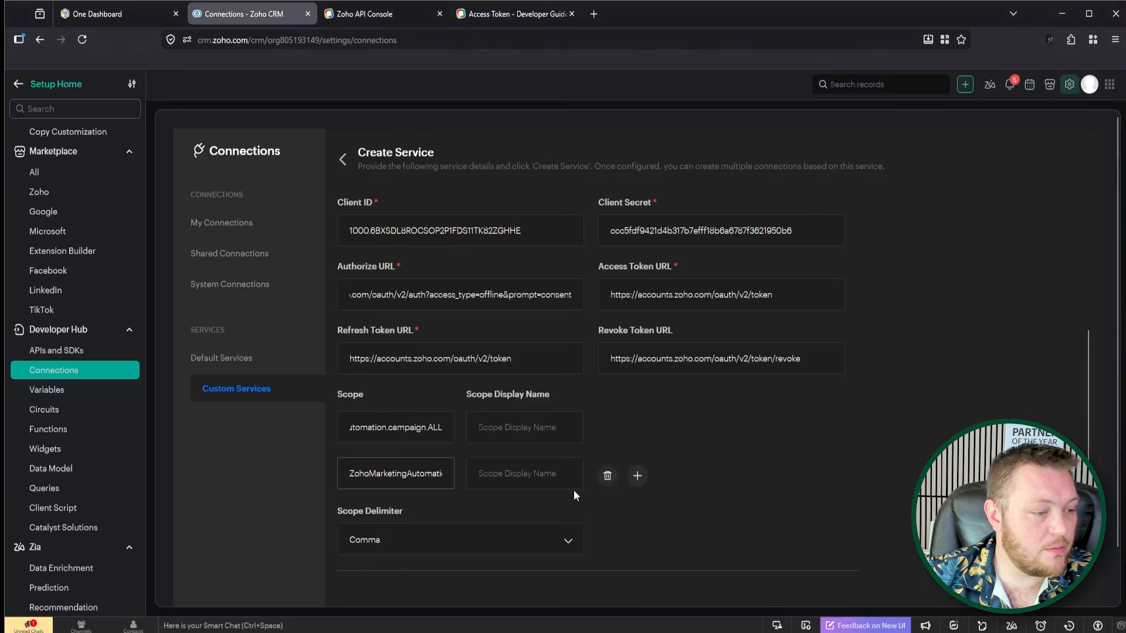
left_click(637, 476)
key("ctrl+v")
- Copy ZohoMarketingAutomation.journey.CREATE from the documentation and add it to the service as a fourth scope
left_click(520, 18)
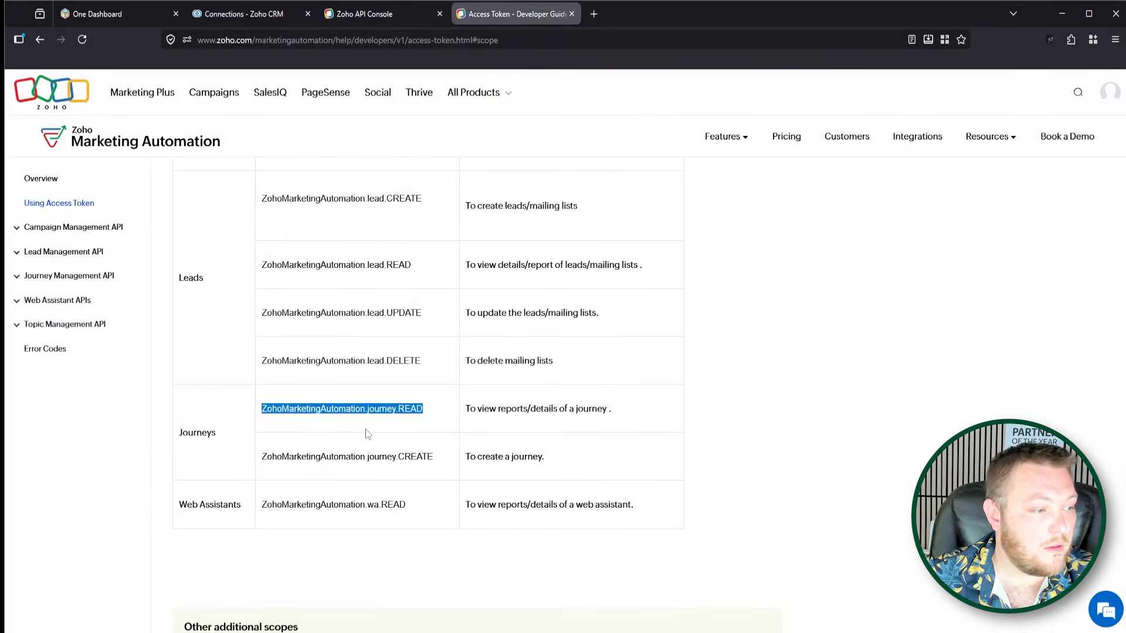
left_click_drag(439, 463, 267, 461)
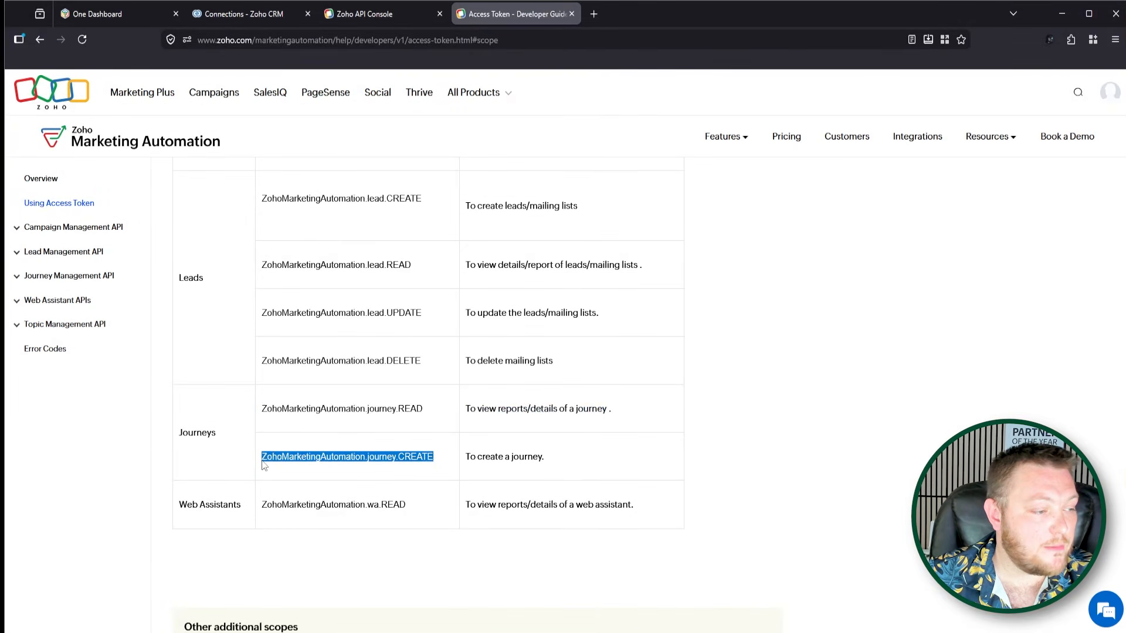
left_click(376, 13)
left_click(258, 14)
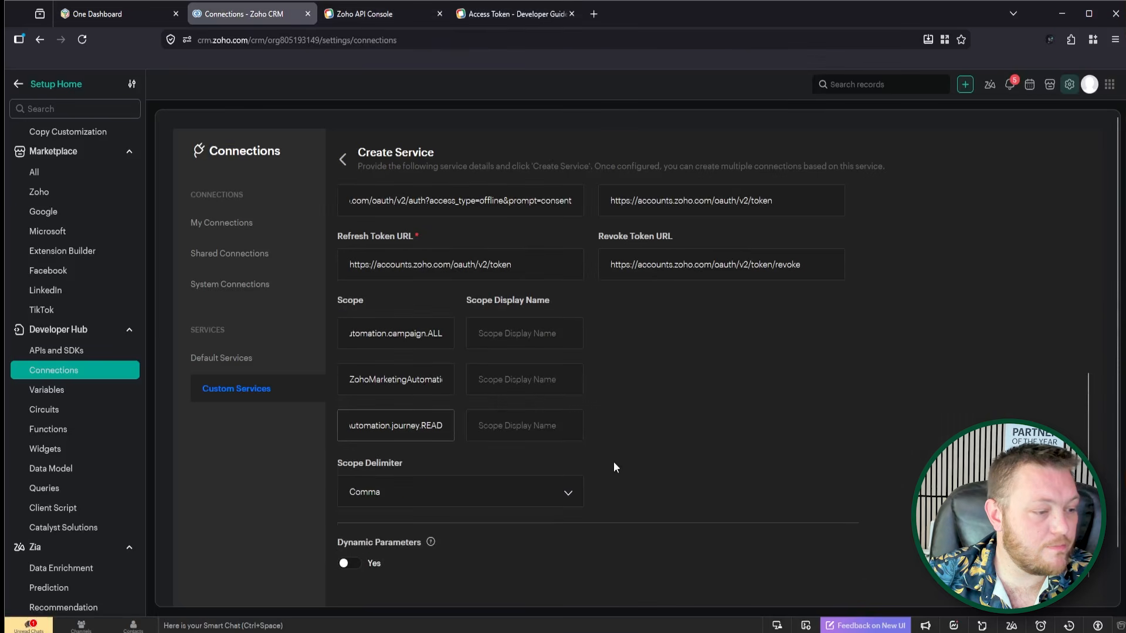
left_click(636, 432)
left_click(427, 472)
key("ctrl+v")
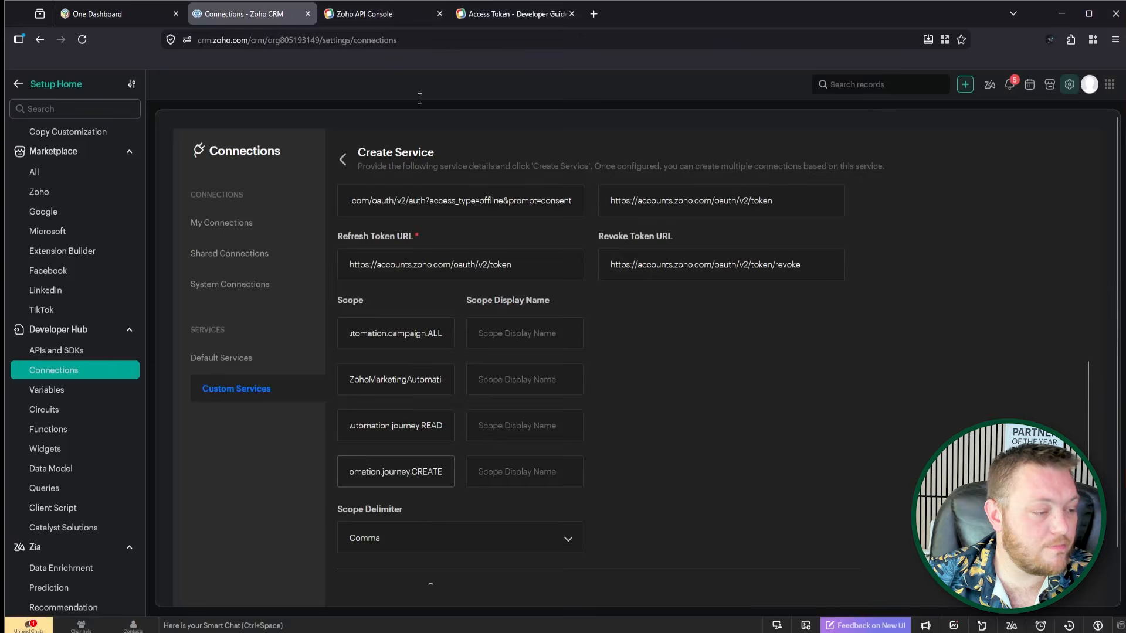
- Copy the web assistant scope ZohoMarketingAutomation.wa.READ from the documentation and add it to the service as a fifth scope
left_click(499, 18)
left_click_drag(406, 505, 262, 514)
key("ctrl+c")
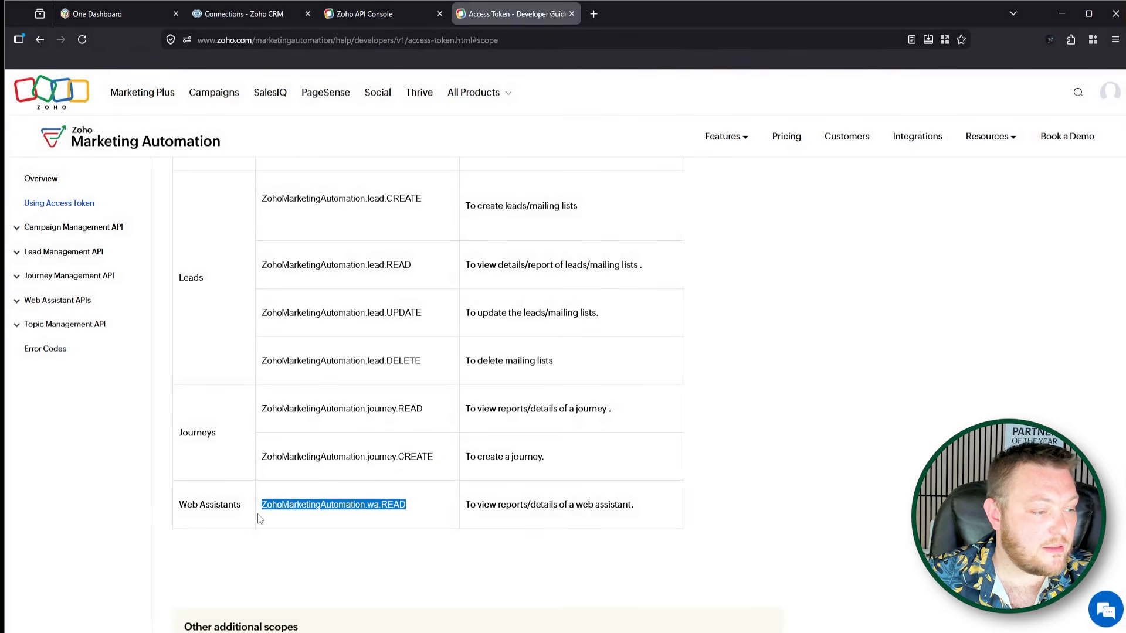
left_click(266, 15)
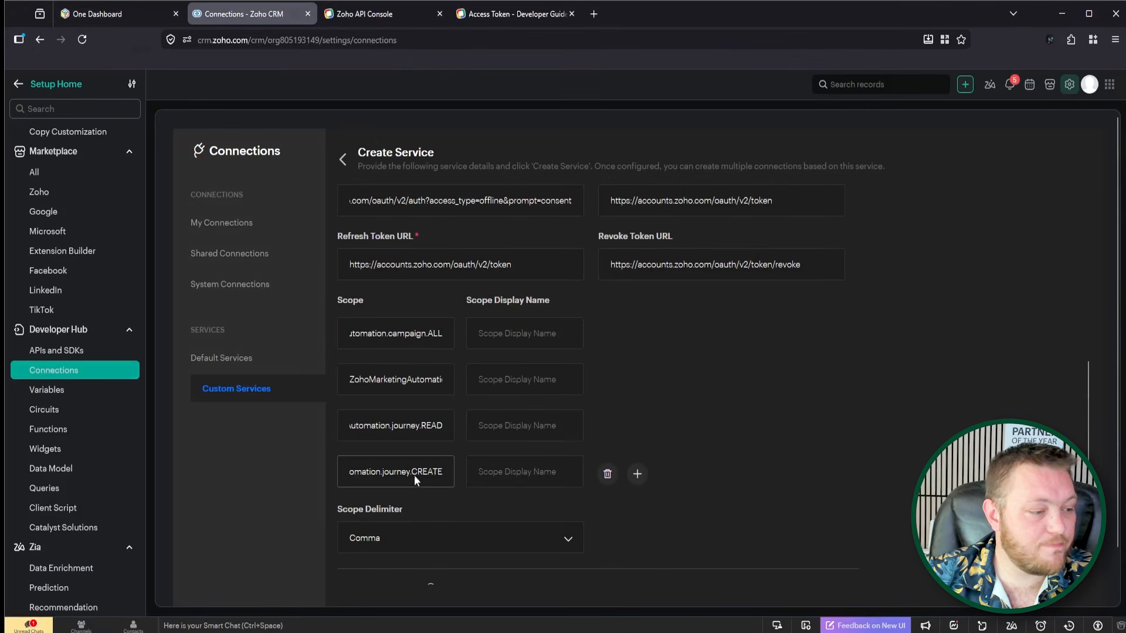
left_click(638, 473)
left_click(402, 516)
key("ctrl+v")
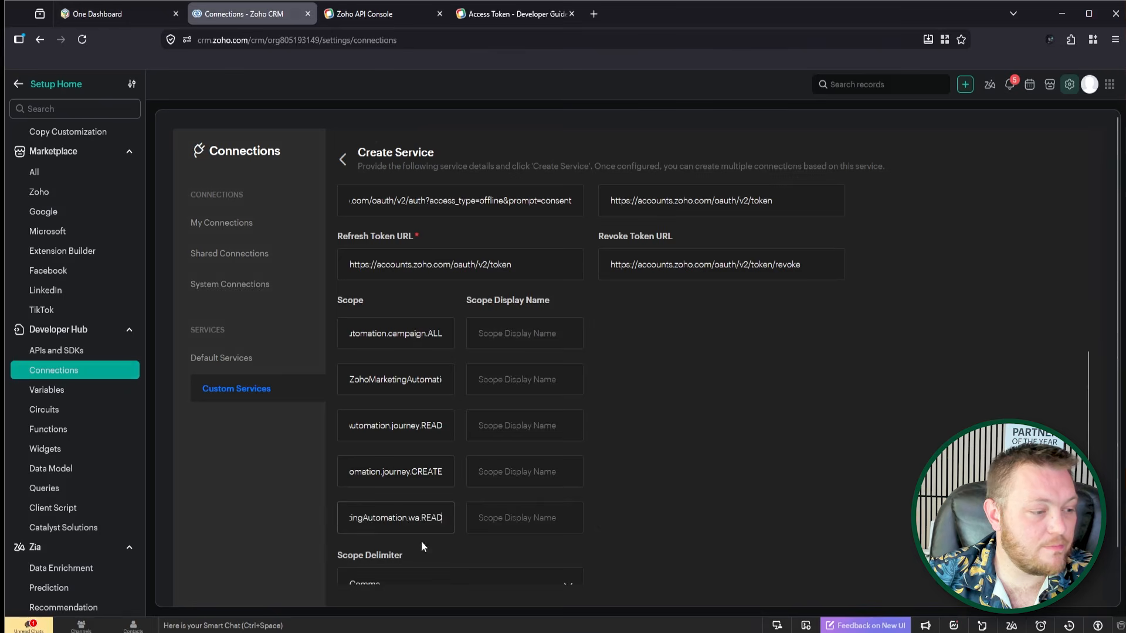
- Set the wa.READ scope's display name to Web Assistants Read, taking the Web Assistants label from the documentation
scroll(516, 343, "up", 1)
left_click(518, 403)
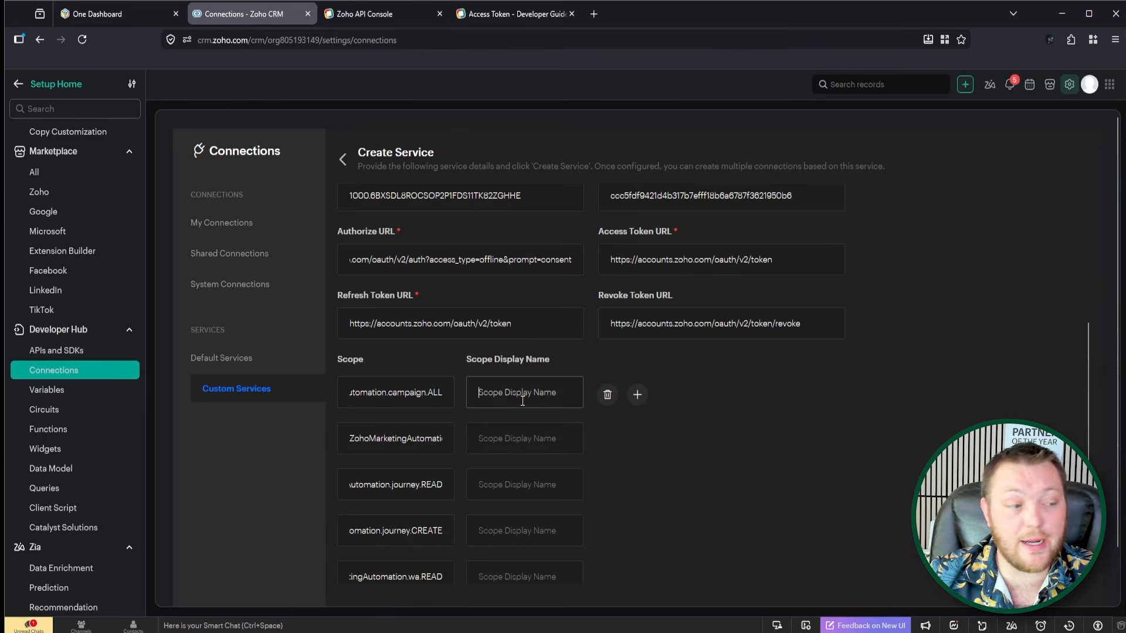
scroll(477, 527, "down", 1)
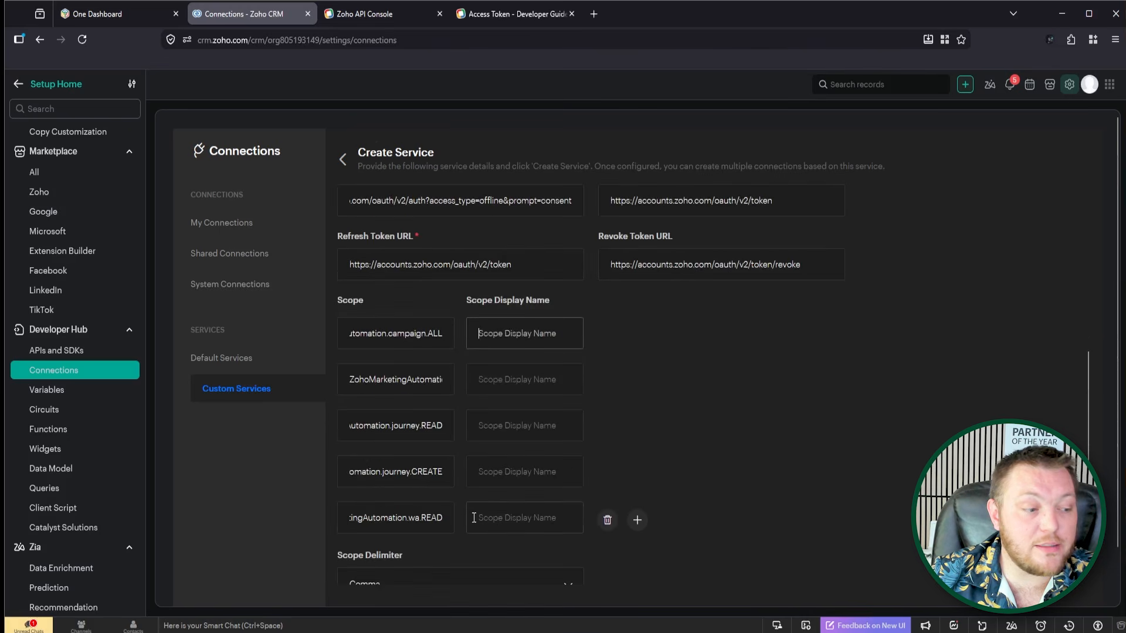
left_click(477, 518)
type("We")
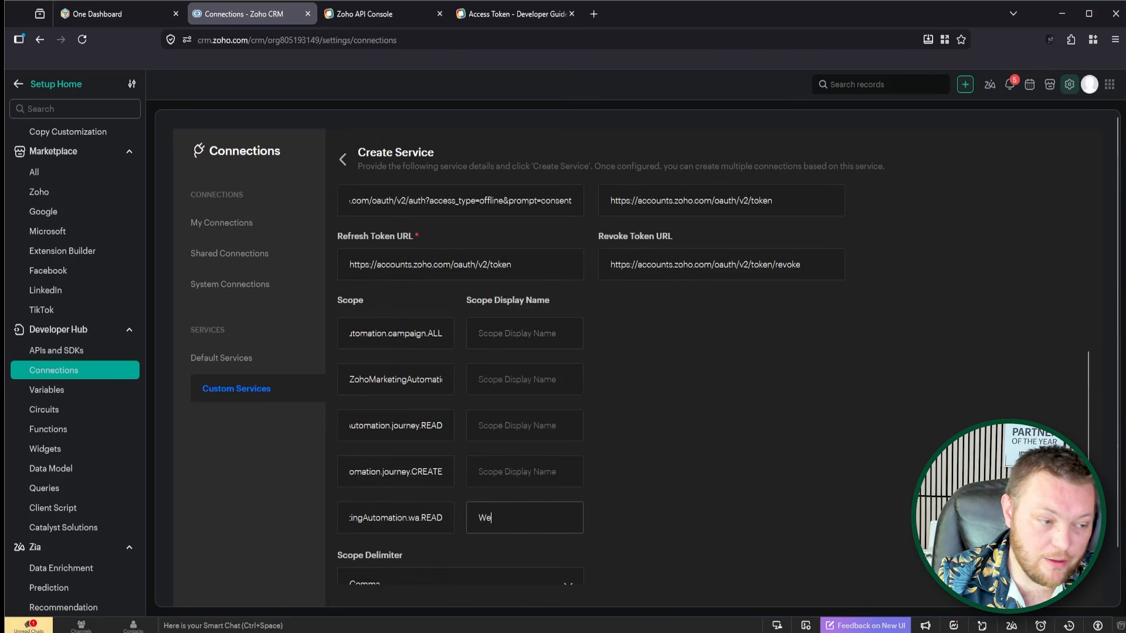
type("b A")
left_click(511, 13)
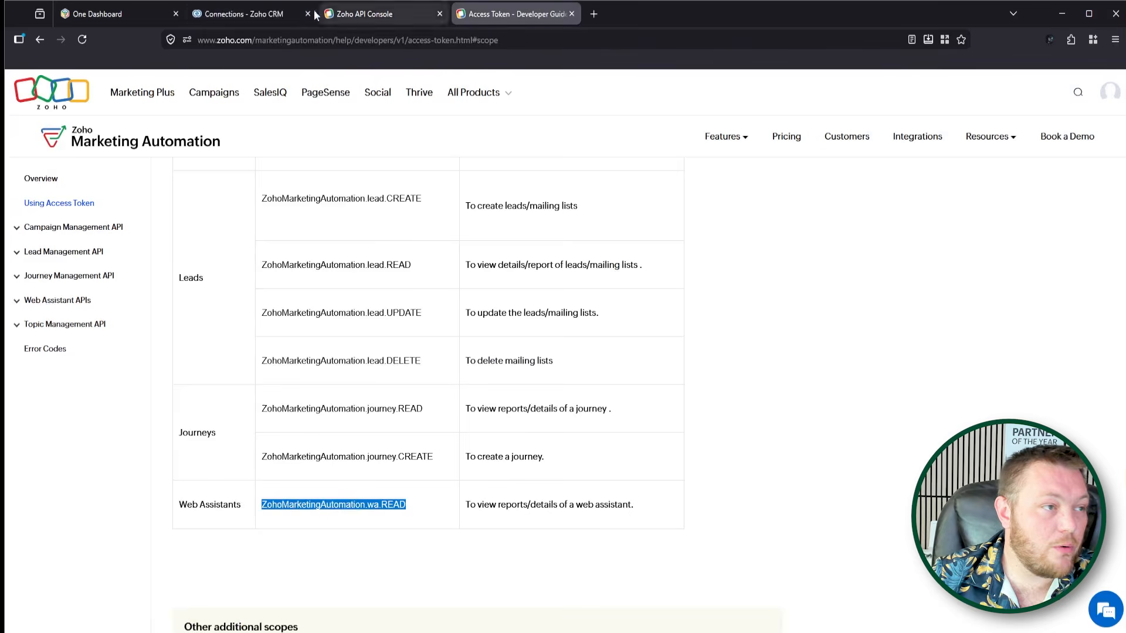
left_click_drag(243, 506, 178, 506)
key("ctrl+c")
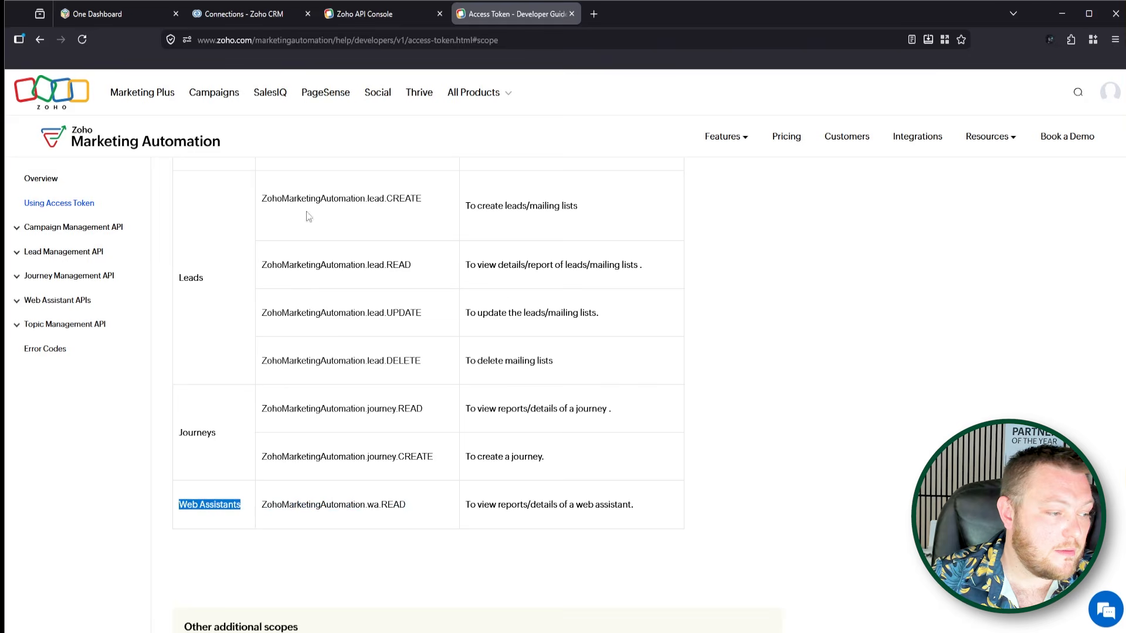
left_click(309, 15)
triple_click(541, 530)
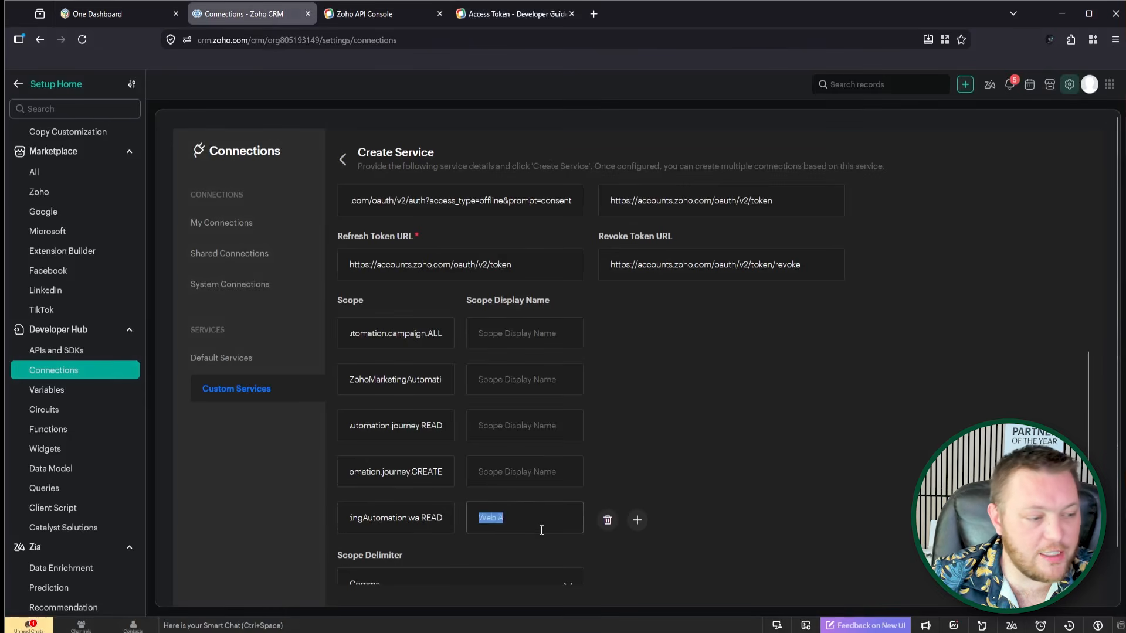
key("ctrl+v")
left_click(740, 436)
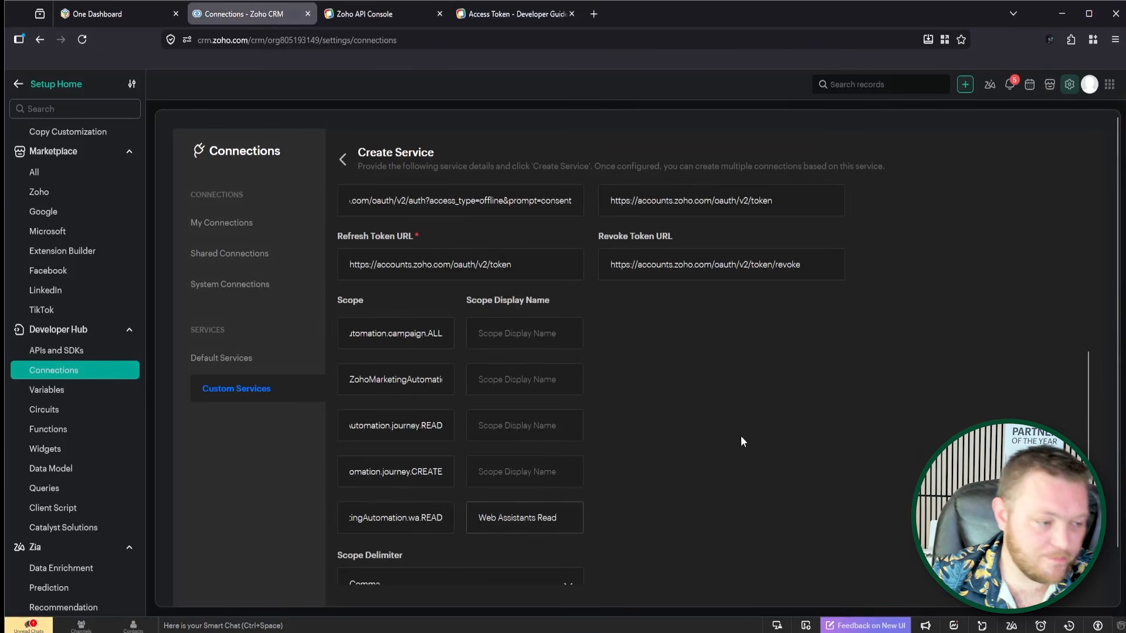
- Check the available Scope Delimiter options and keep Comma
scroll(742, 451, "down", 2)
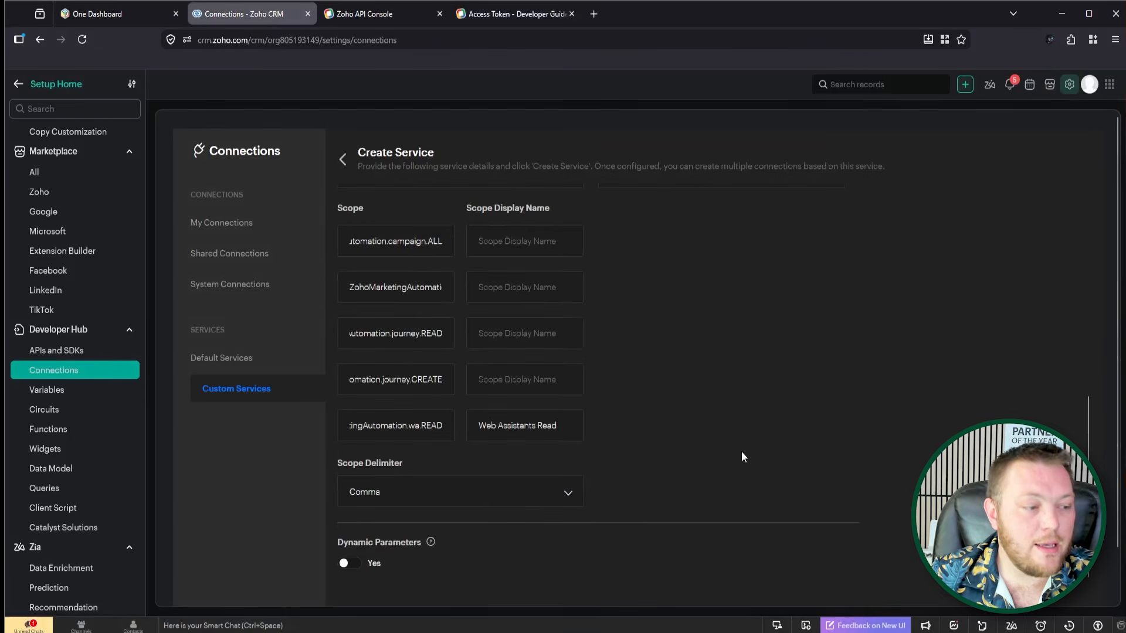
left_click(399, 486)
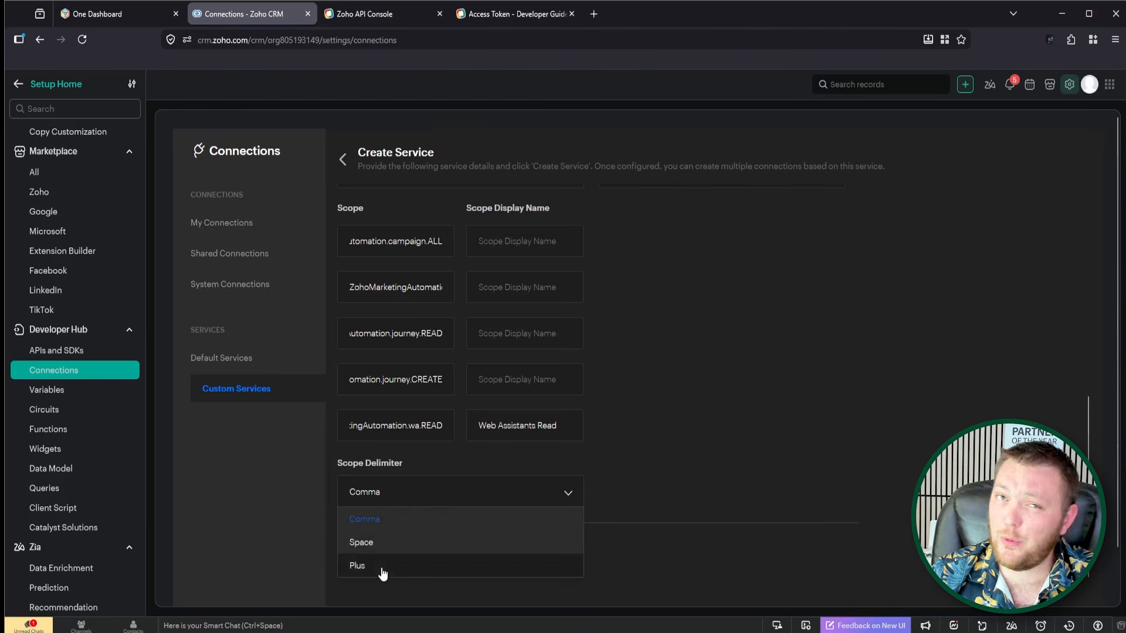
left_click(426, 496)
scroll(405, 522, "down", 1)
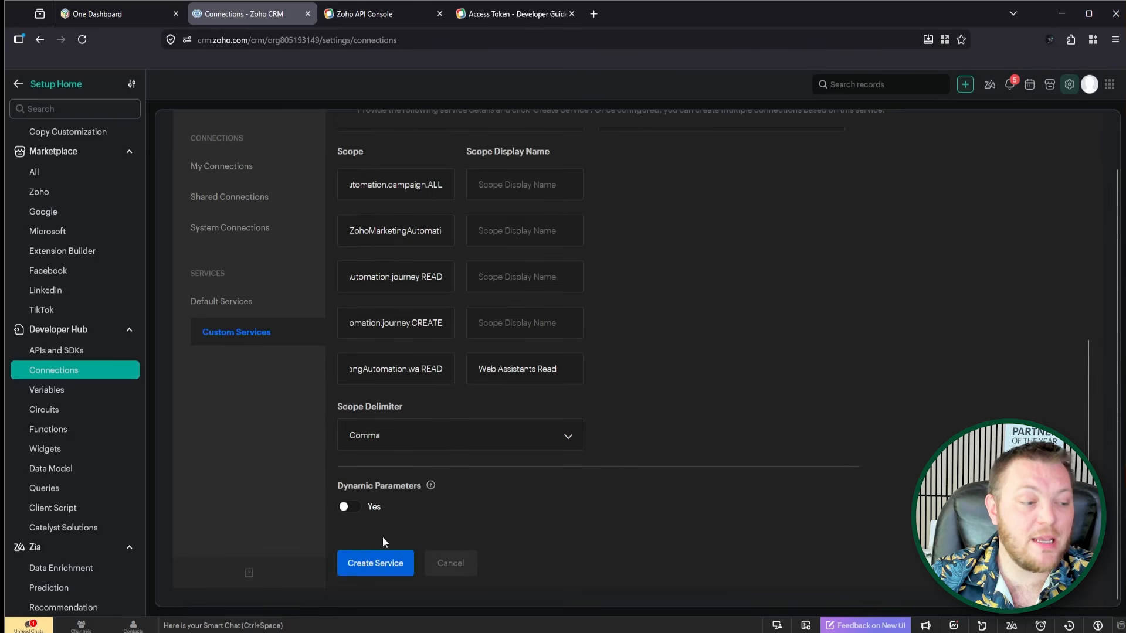
- Review the service form from the service details to the scopes and try to create the service
scroll(680, 500, "up", 4)
scroll(729, 441, "up", 5)
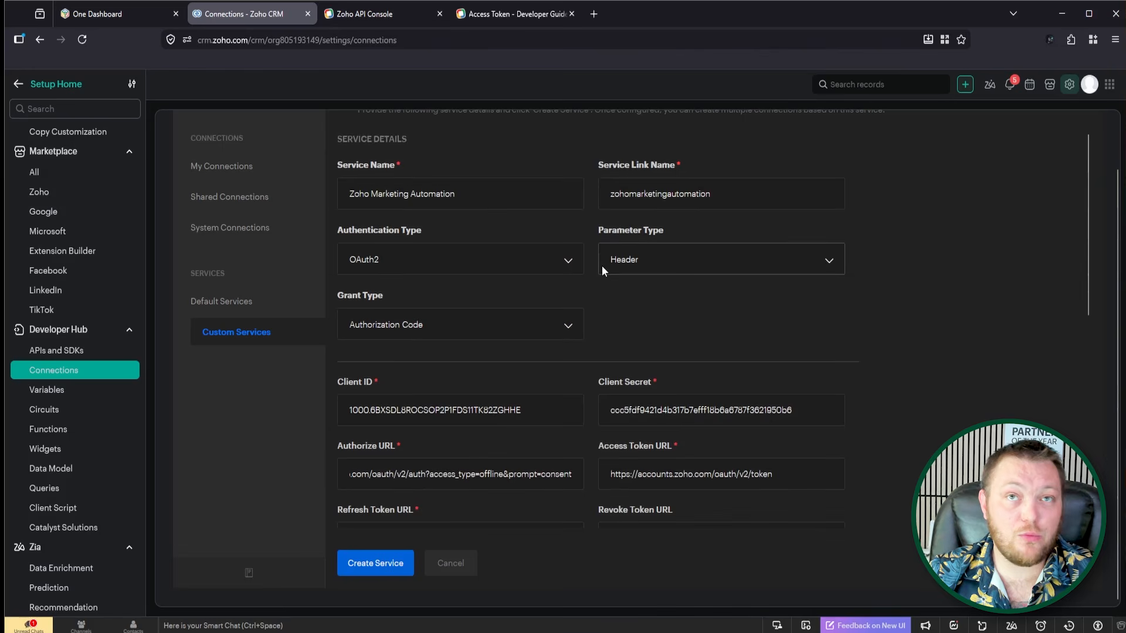
scroll(604, 270, "down", 7)
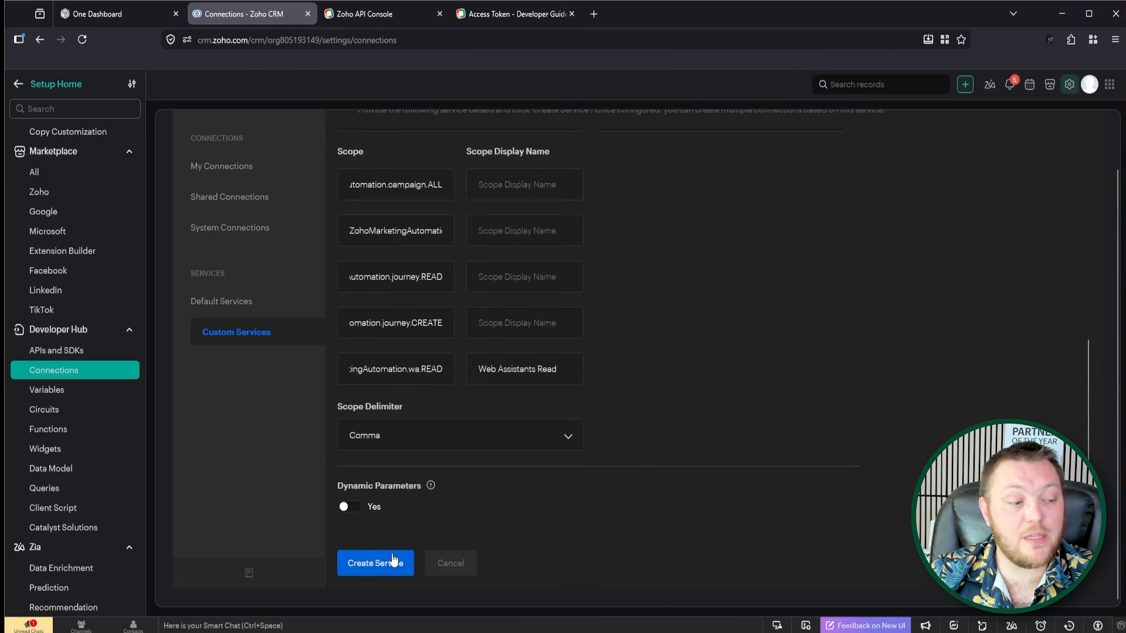
left_click(369, 564)
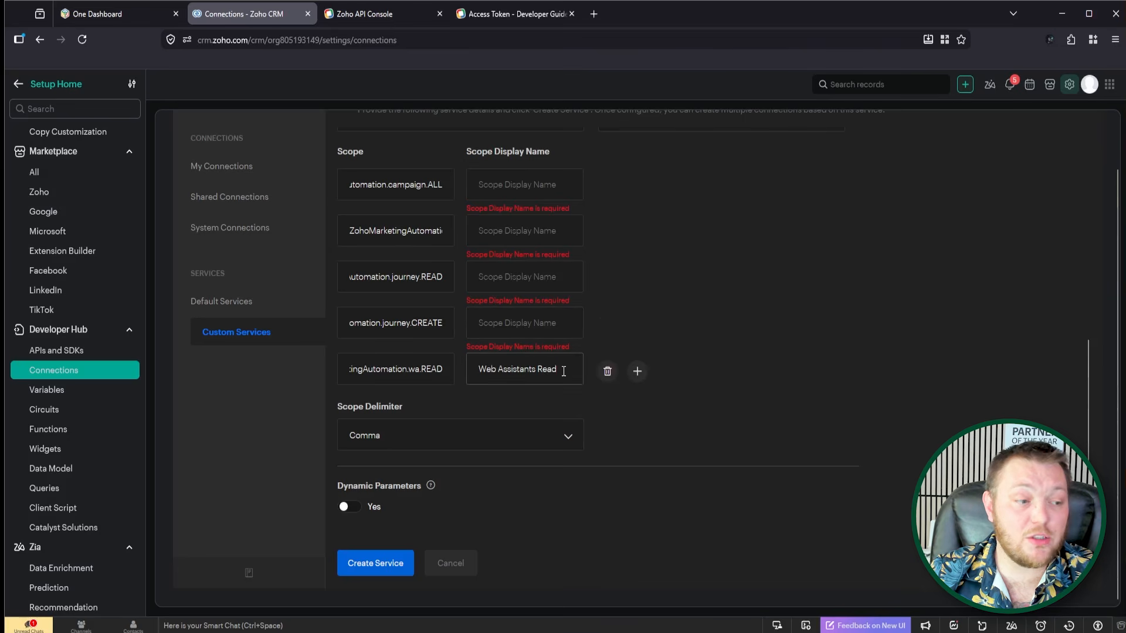
- Set the journey.CREATE scope's display name to Journey Read, adapting the Web Assistants Read display name
left_click_drag(562, 369, 431, 413)
key("ctrl+c")
left_click(569, 328)
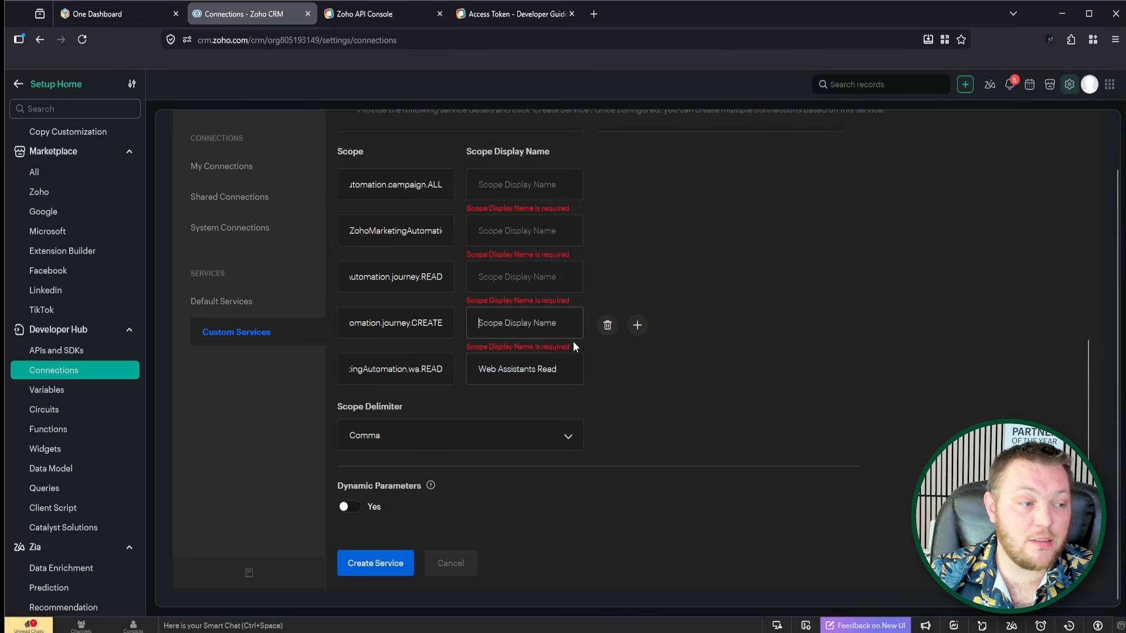
key("ctrl+v")
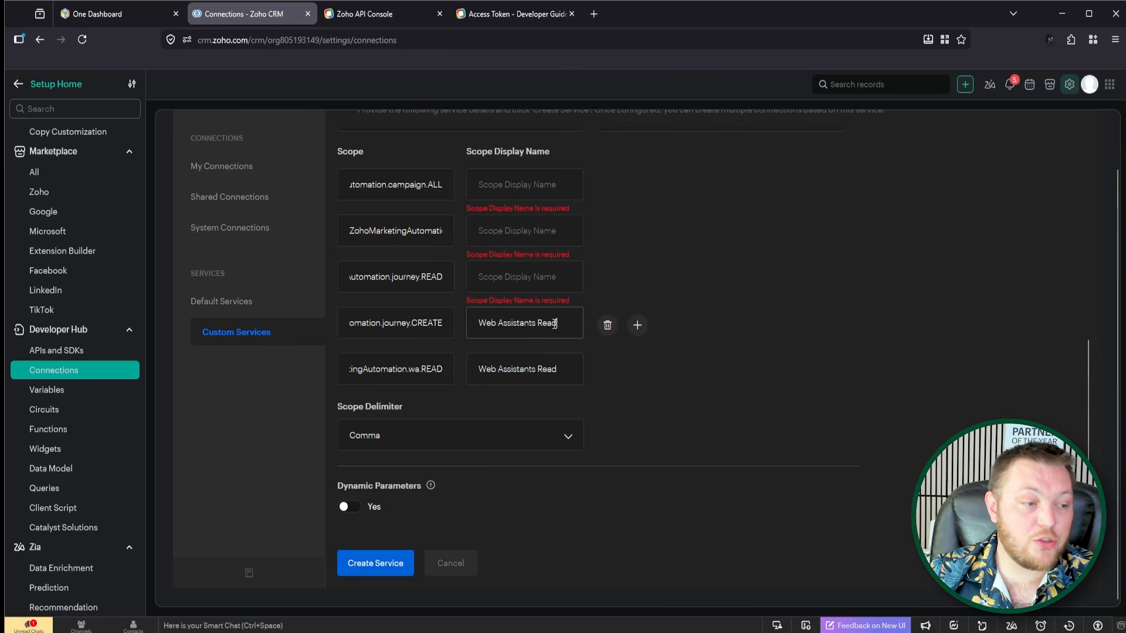
double_click(395, 323)
double_click(516, 323)
key("shift+Home")
key("ctrl+v")
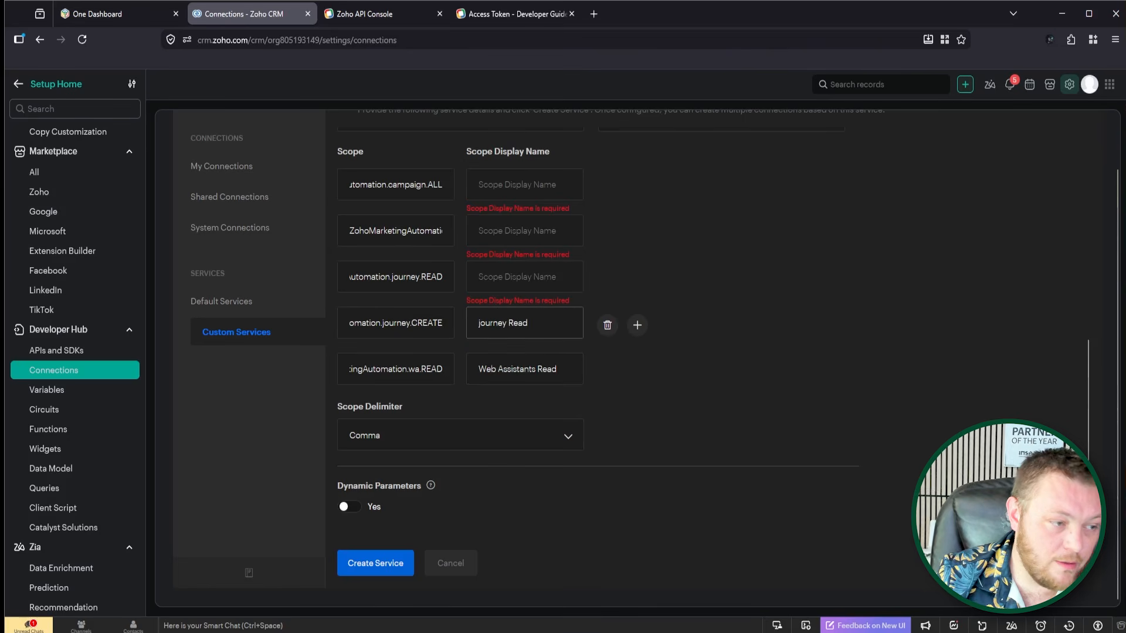
key("Home")
key("Delete")
type("J")
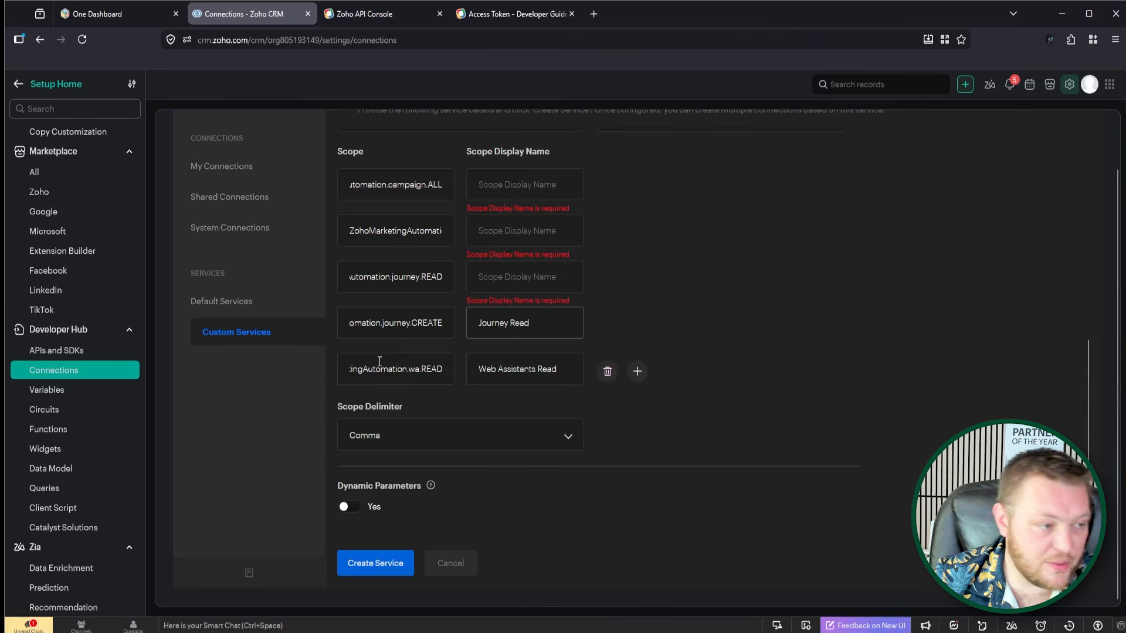
- Copy the full journey.CREATE and journey.READ scope strings into their own scope display names
triple_click(396, 323)
key("ctrl+c")
triple_click(516, 323)
key("ctrl+v")
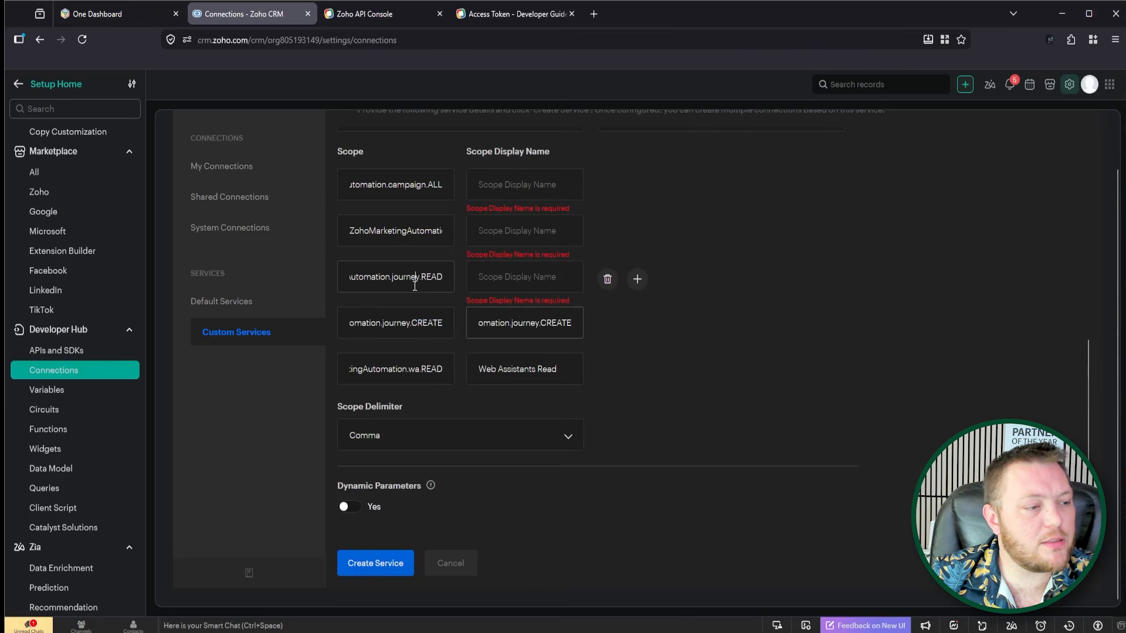
triple_click(414, 277)
key("ctrl+c")
triple_click(525, 277)
key("ctrl+v")
- Copy the lead.ALL and campaign.ALL scope strings into their own display names and create the service
triple_click(415, 231)
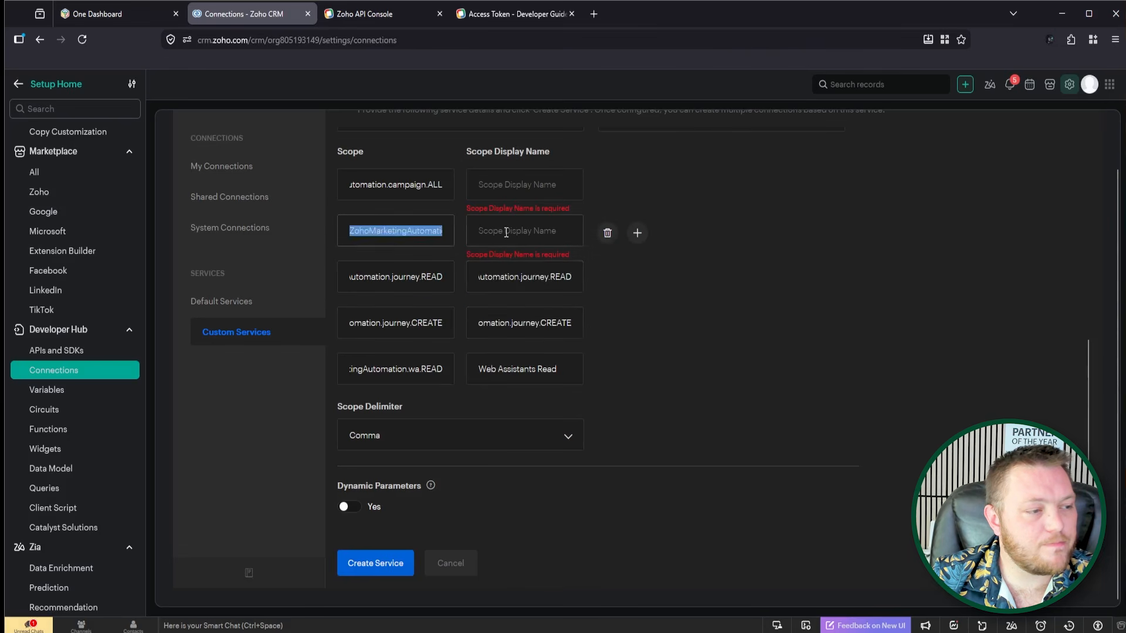
key("ctrl+c")
left_click(506, 233)
key("ctrl+v")
triple_click(402, 185)
key("ctrl+c")
left_click(505, 185)
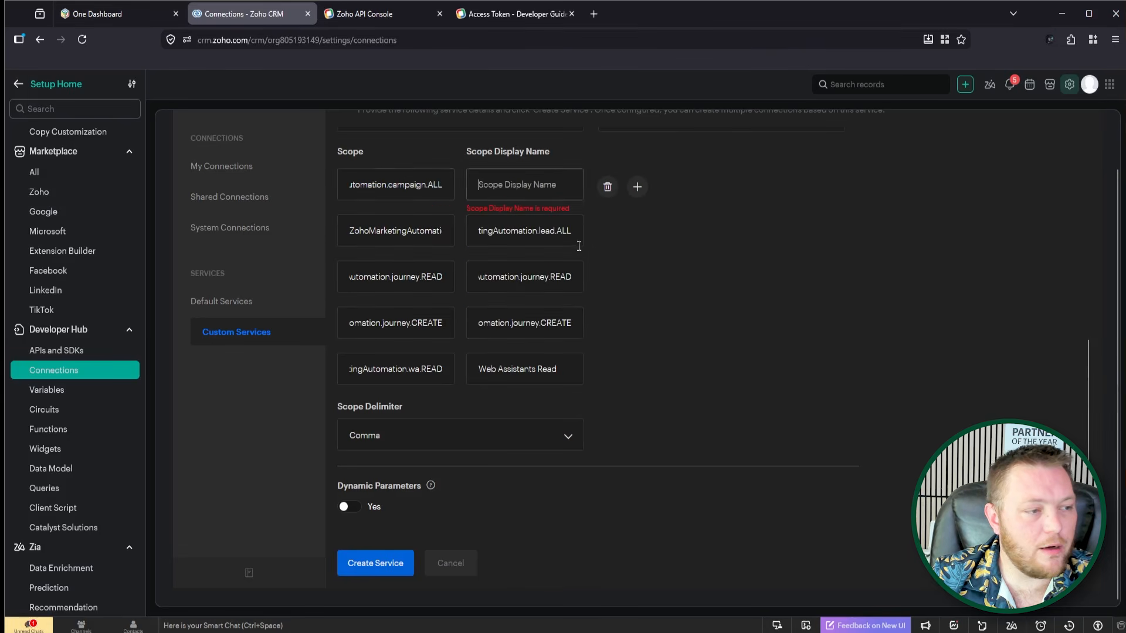
key("ctrl+v")
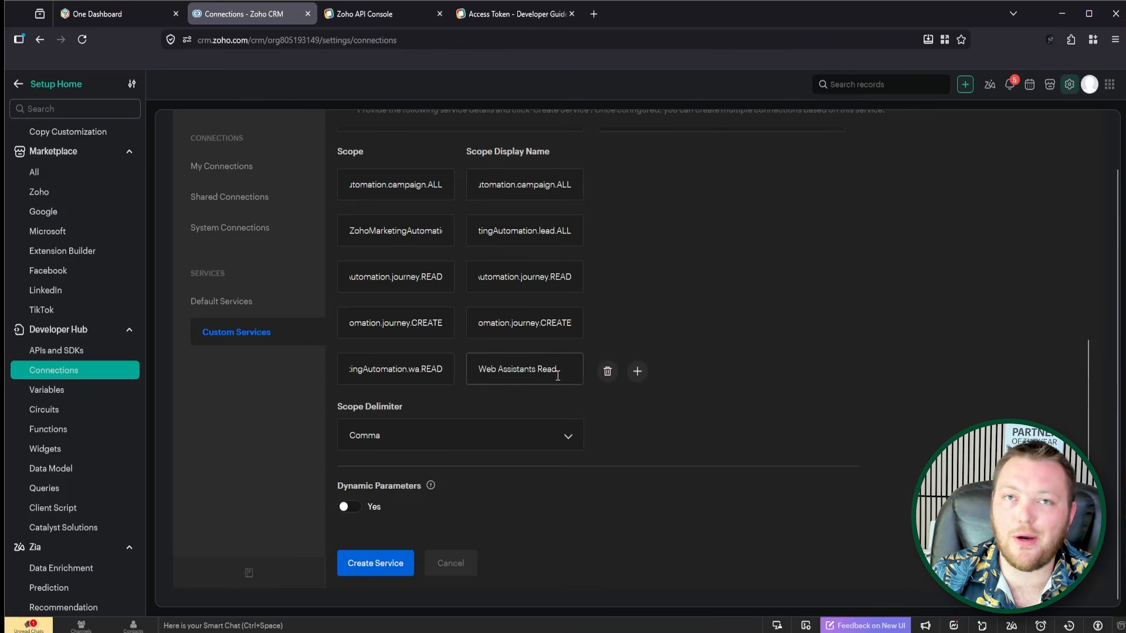
left_click(378, 566)
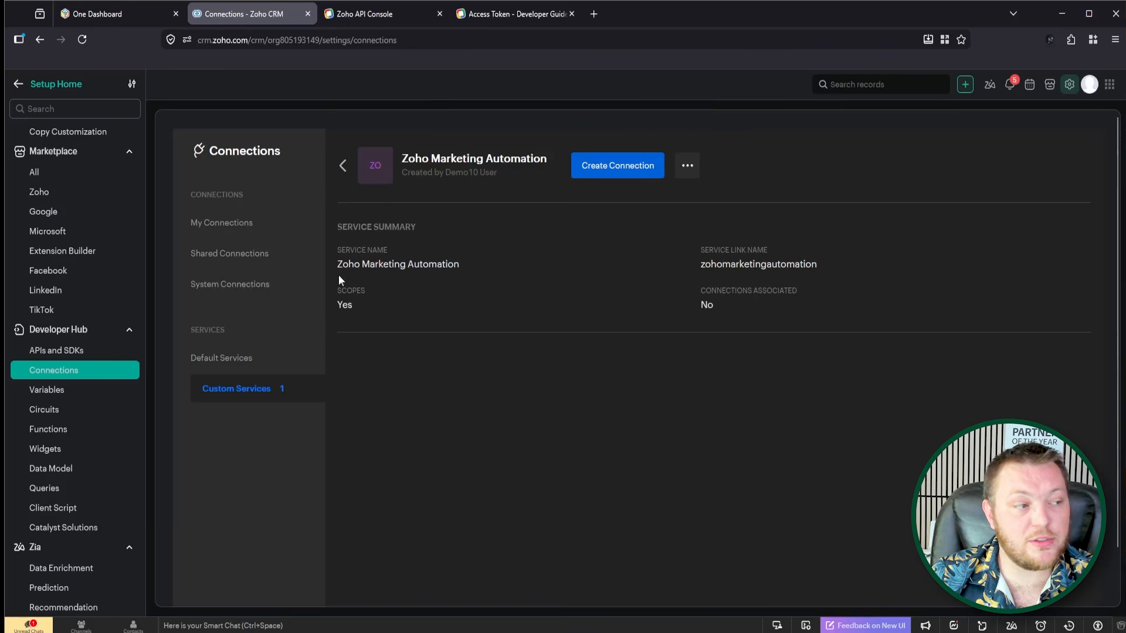
- Start a new connection under My Connections based on the custom service Zoho Marketing Automation
left_click(241, 227)
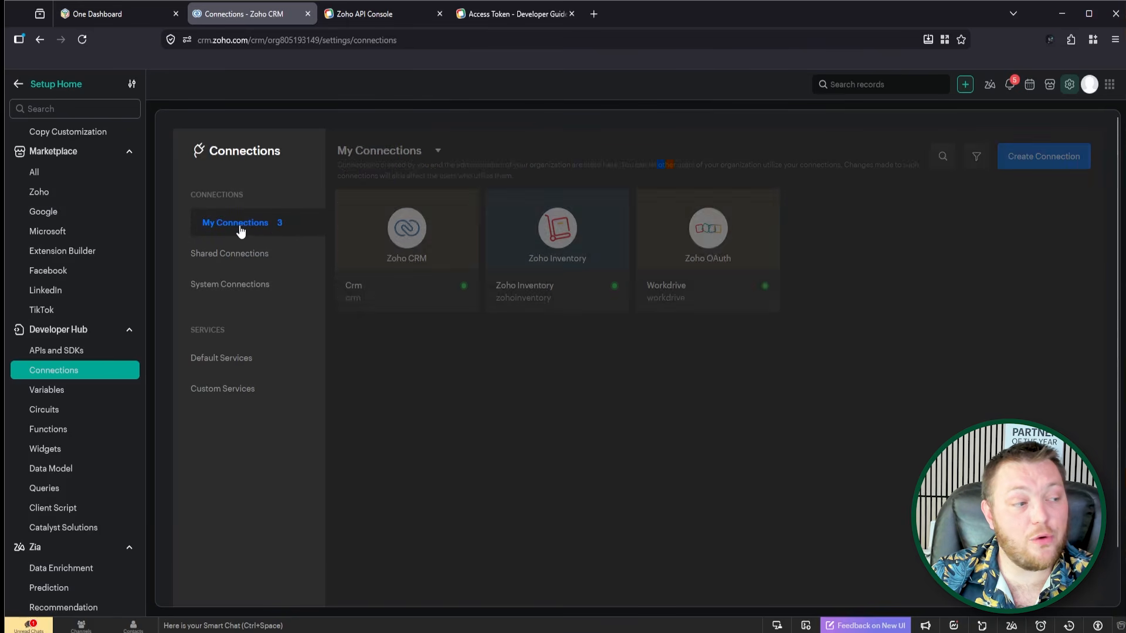
left_click(1034, 167)
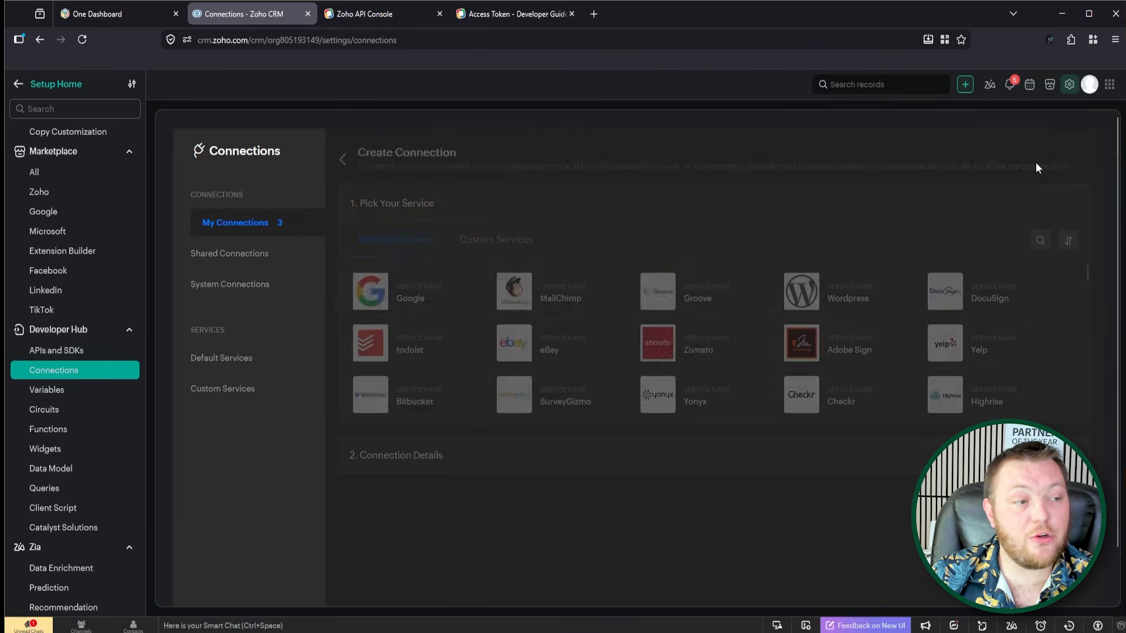
left_click(496, 240)
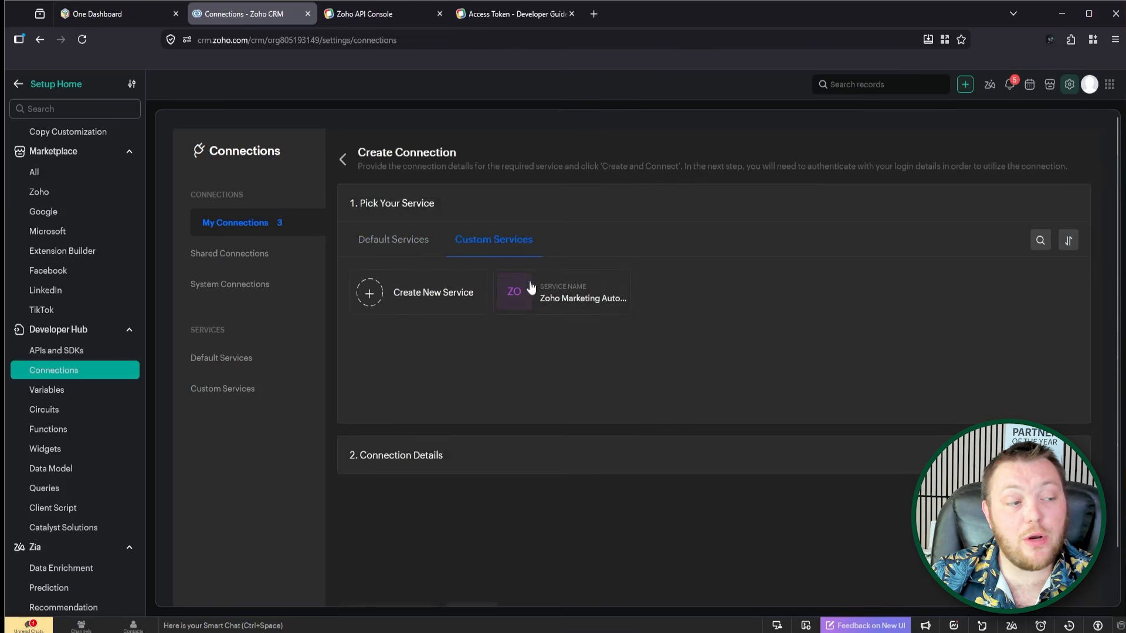
left_click(570, 305)
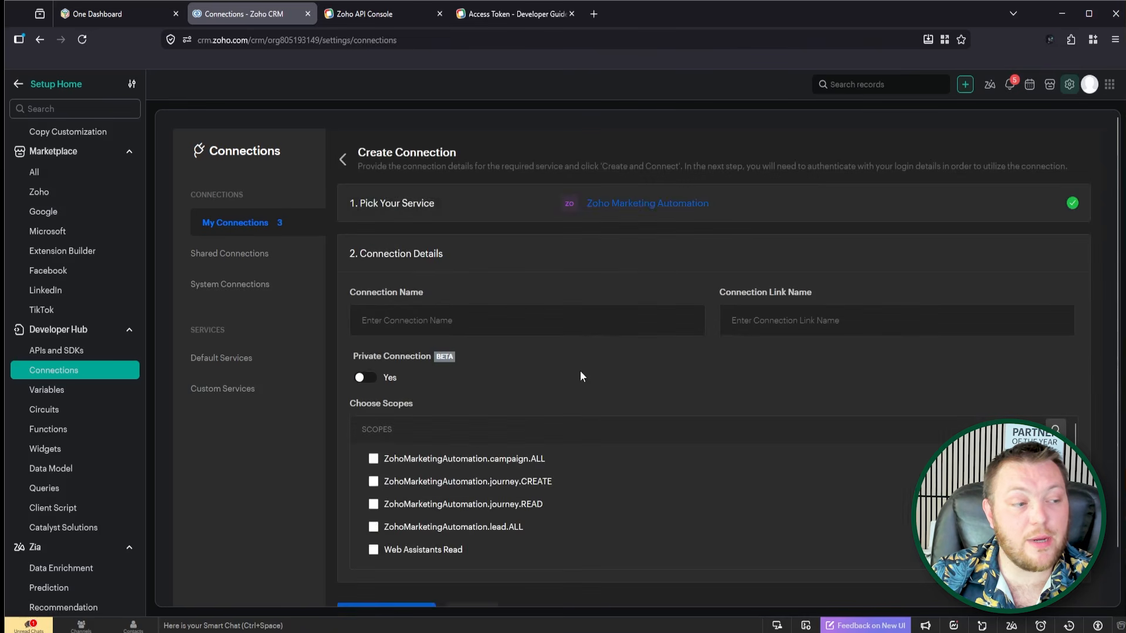
- Name the connection Zoho Marketing Automation and let its link name fill in
left_click(633, 323)
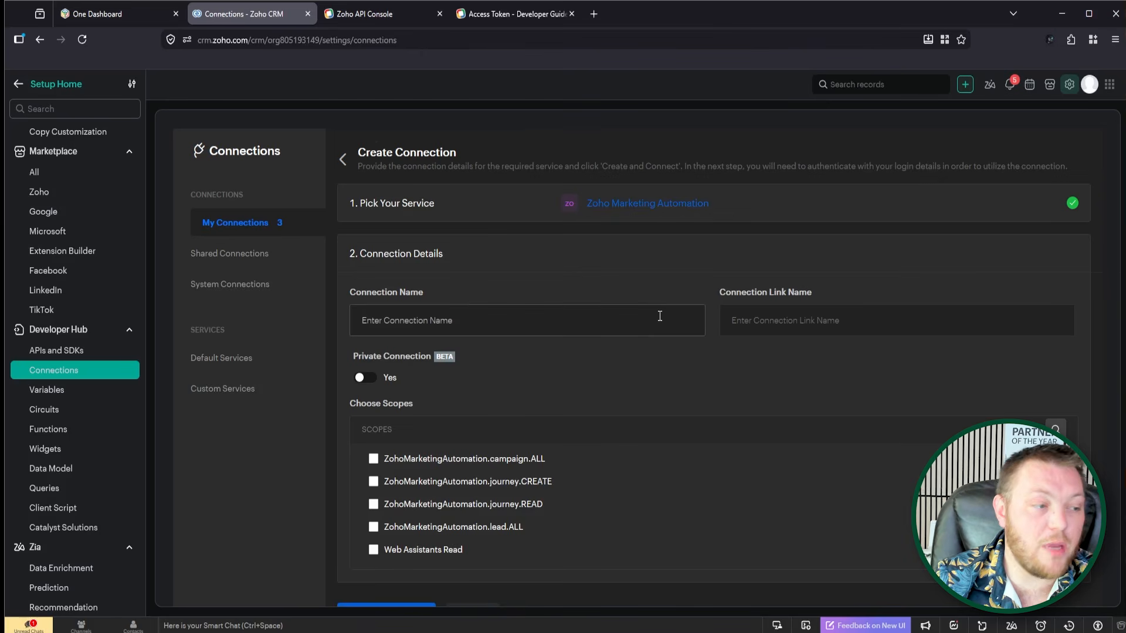
type("Zoho Marketing Automation")
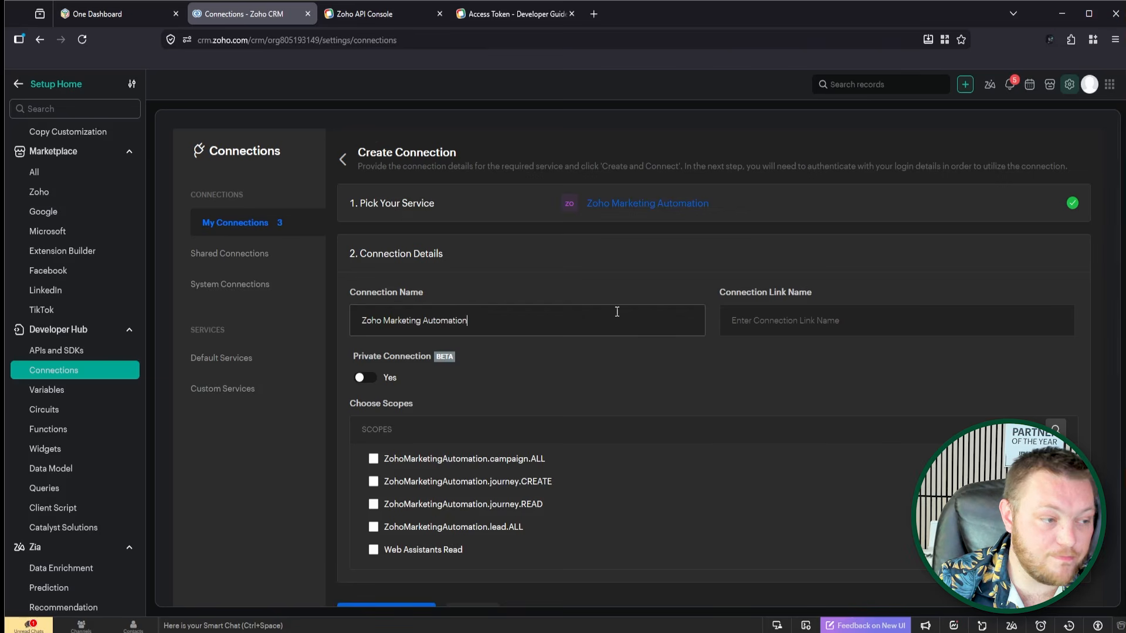
left_click(577, 287)
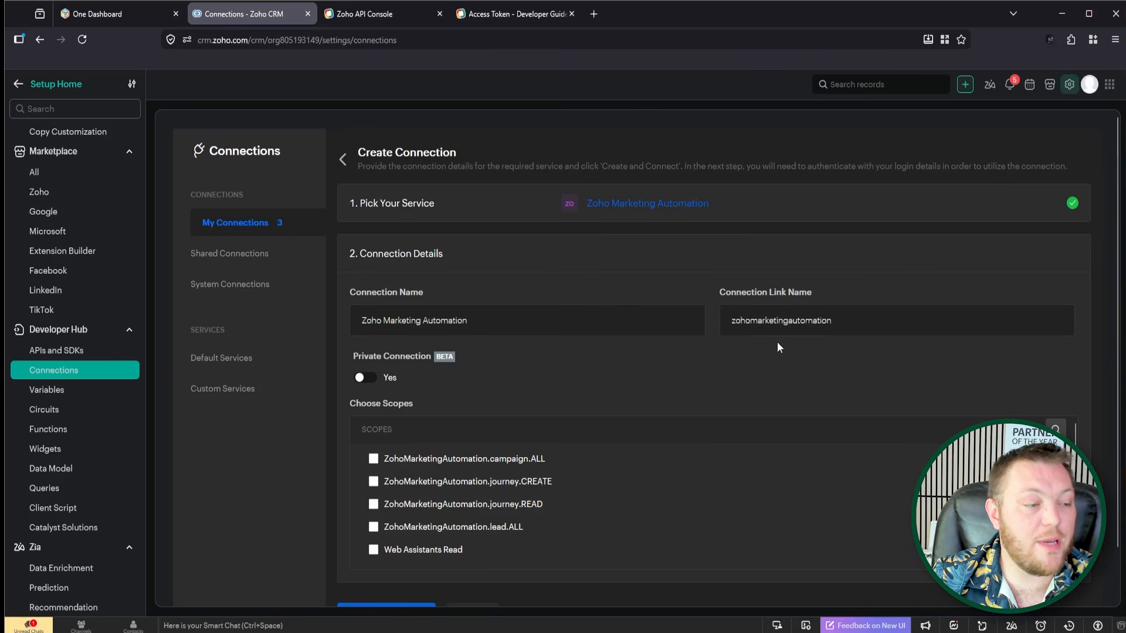
- Include all the campaign, journey, lead and Web Assistants Read scopes, and create and connect the connection
scroll(793, 292, "down", 1)
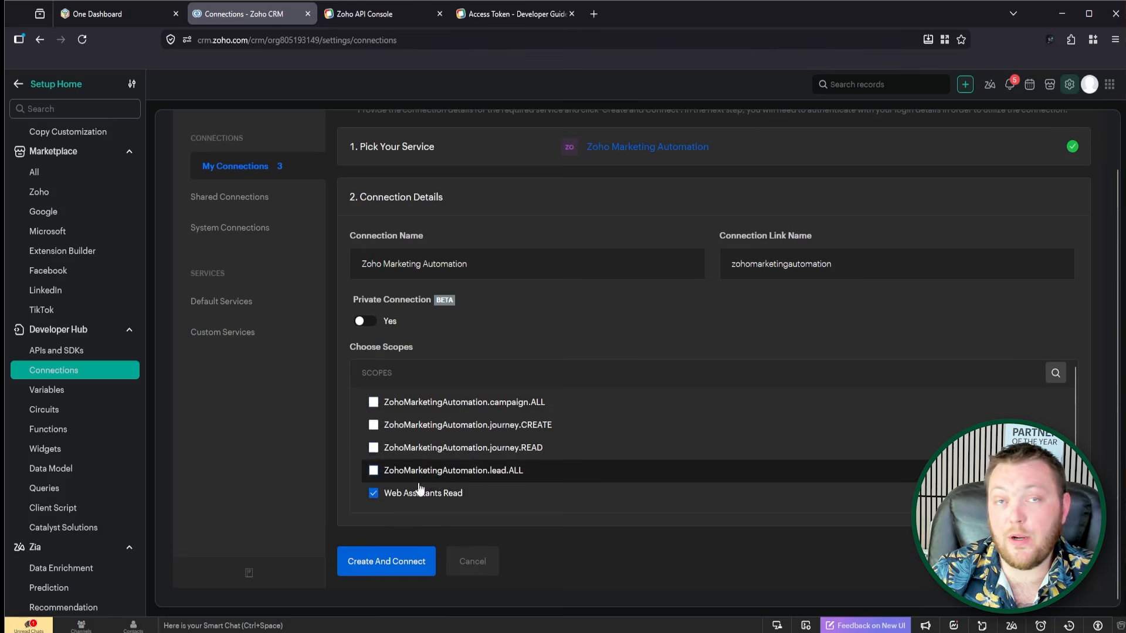
left_click(374, 472)
left_click(373, 449)
left_click(374, 426)
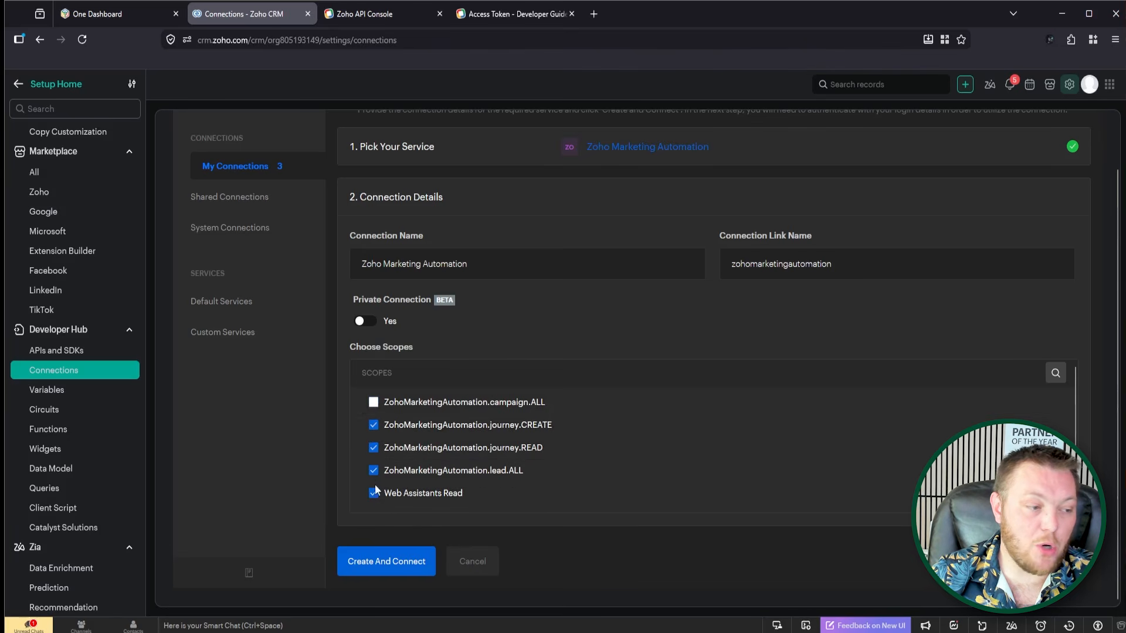
left_click(374, 403)
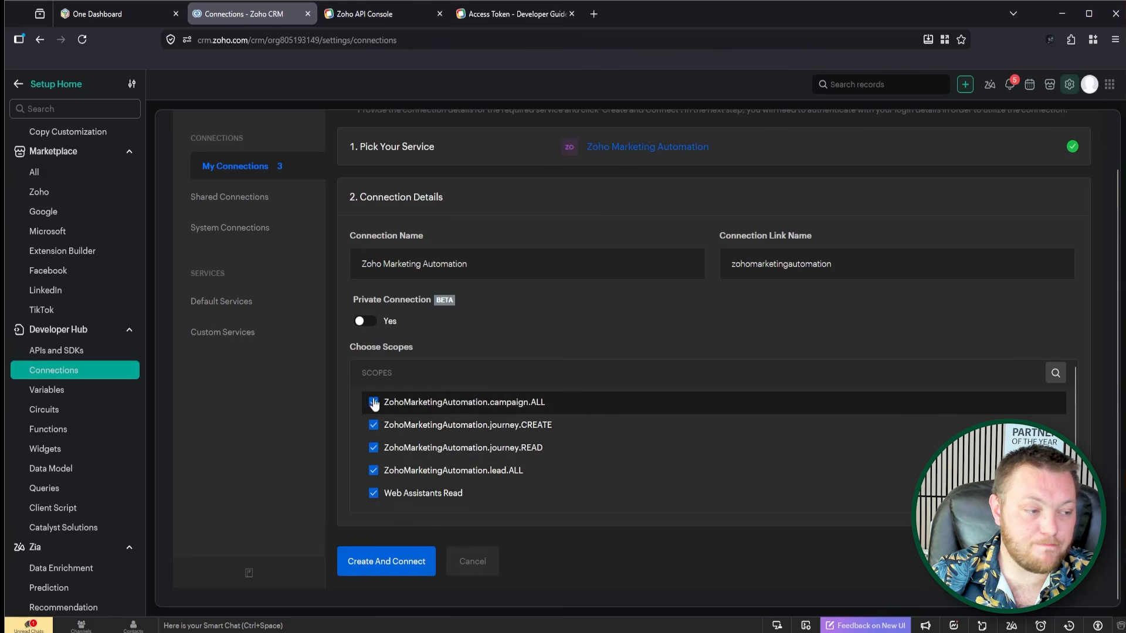
left_click(391, 563)
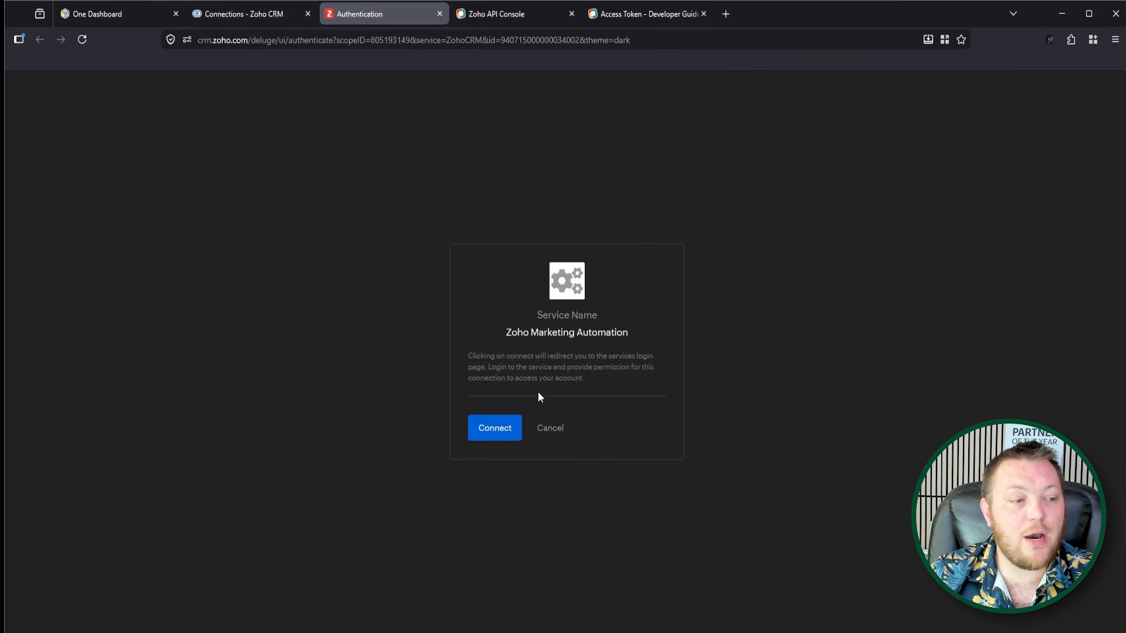
- Authorize Marketing Automation to access the Zoho account data, accept the consent request, and return to the My Connections list
left_click(496, 428)
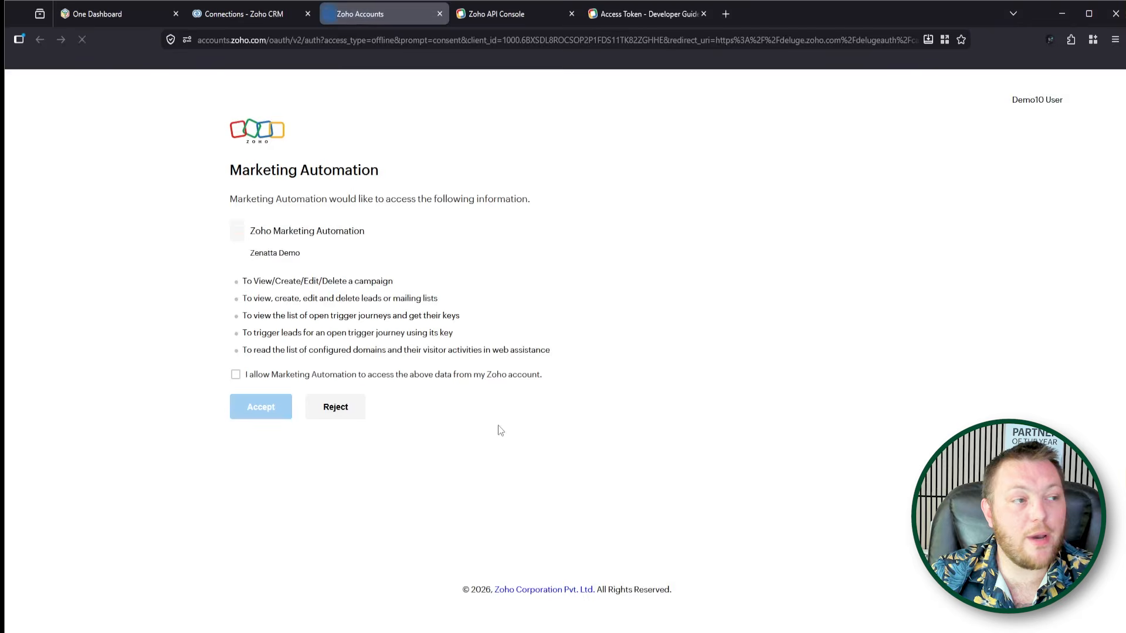
left_click(237, 375)
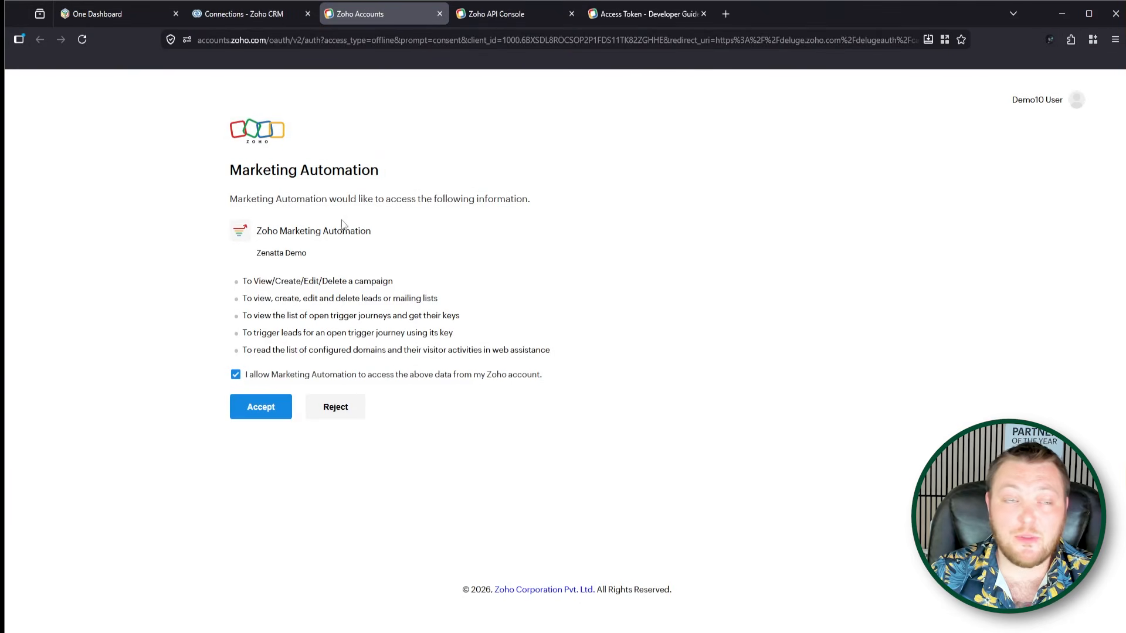
left_click(257, 412)
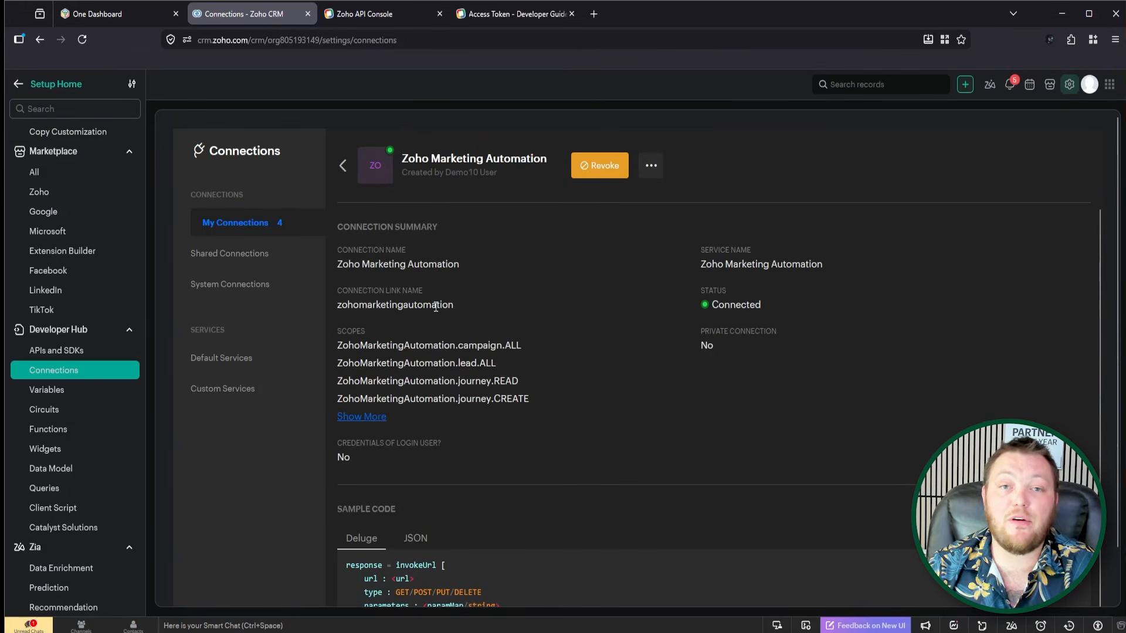
left_click(241, 229)
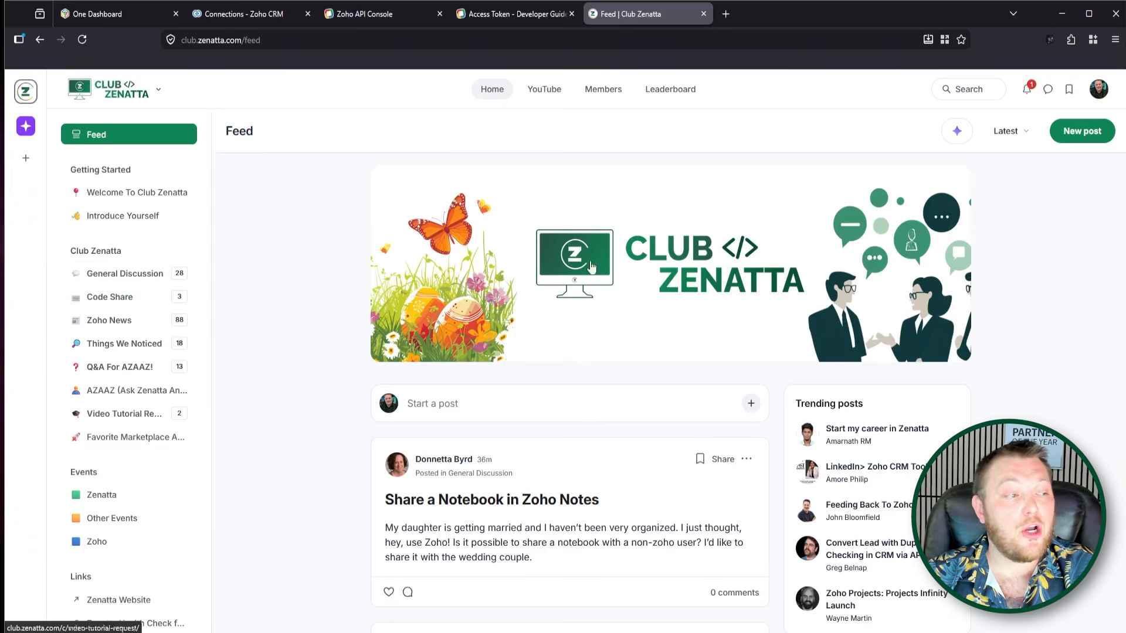
scroll(528, 428, "down", 3)
scroll(608, 402, "up", 1)
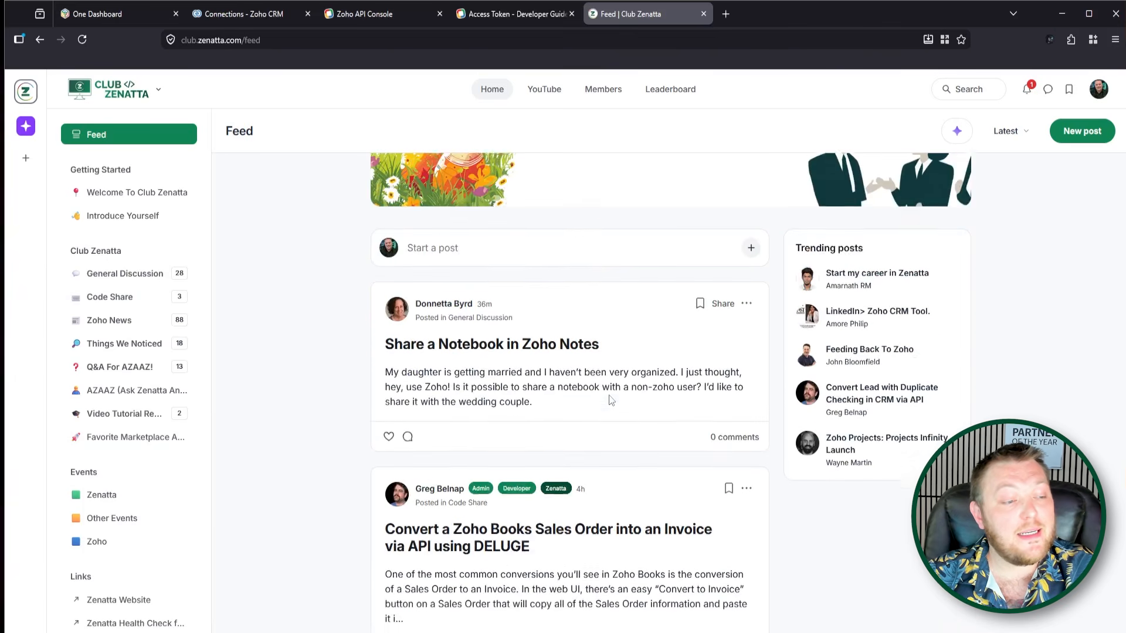